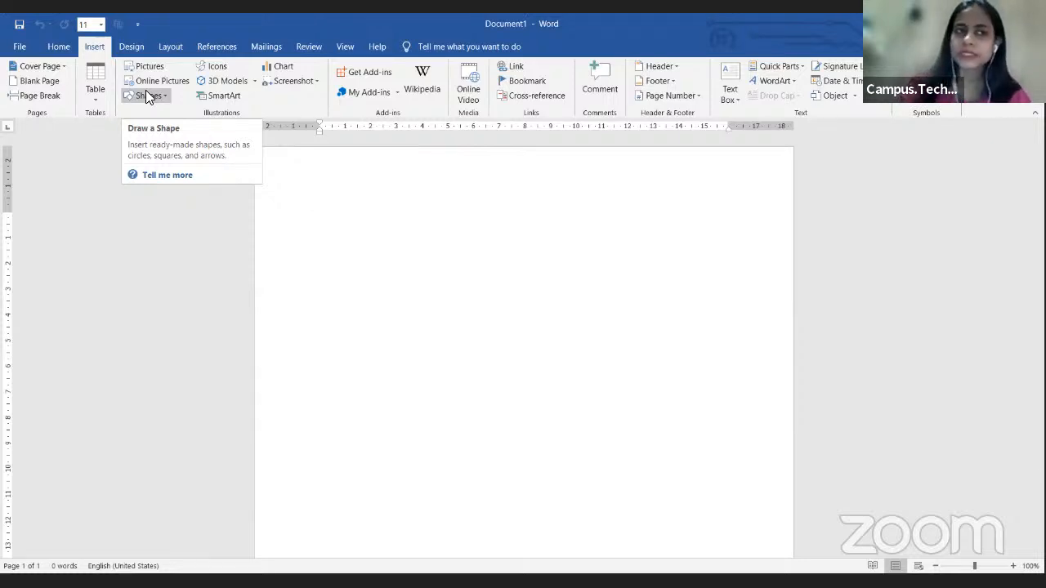
{"action": "left_click", "coordinate": [96, 91]}
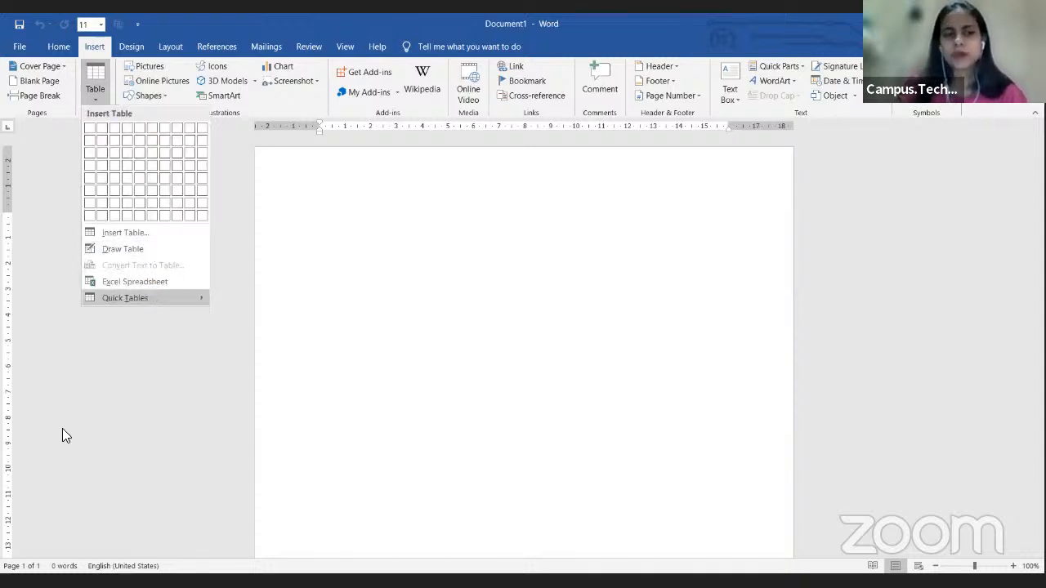
{"action": "mouse_move", "coordinate": [149, 296]}
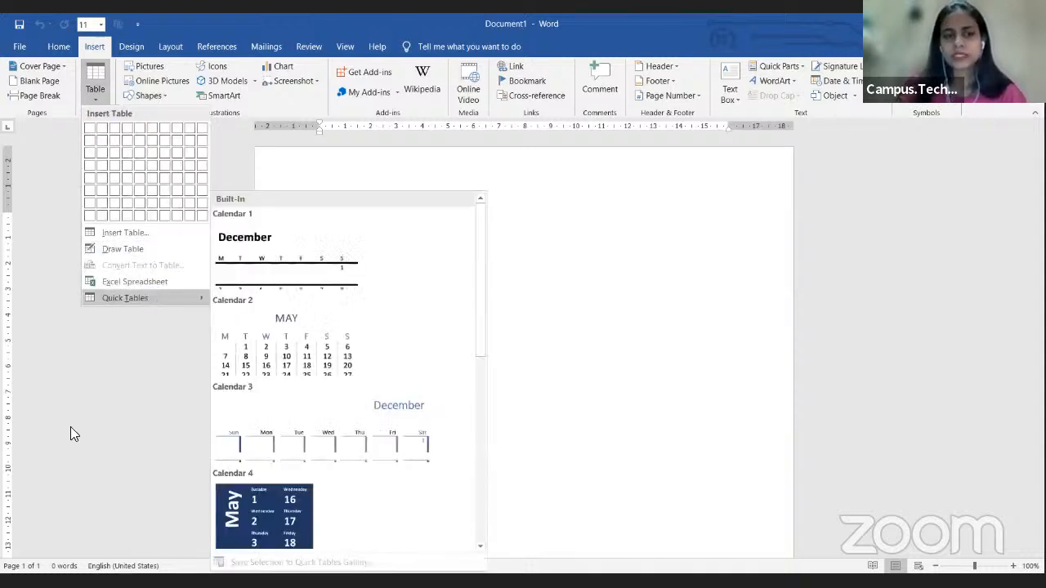
{"action": "left_click", "coordinate": [32, 287]}
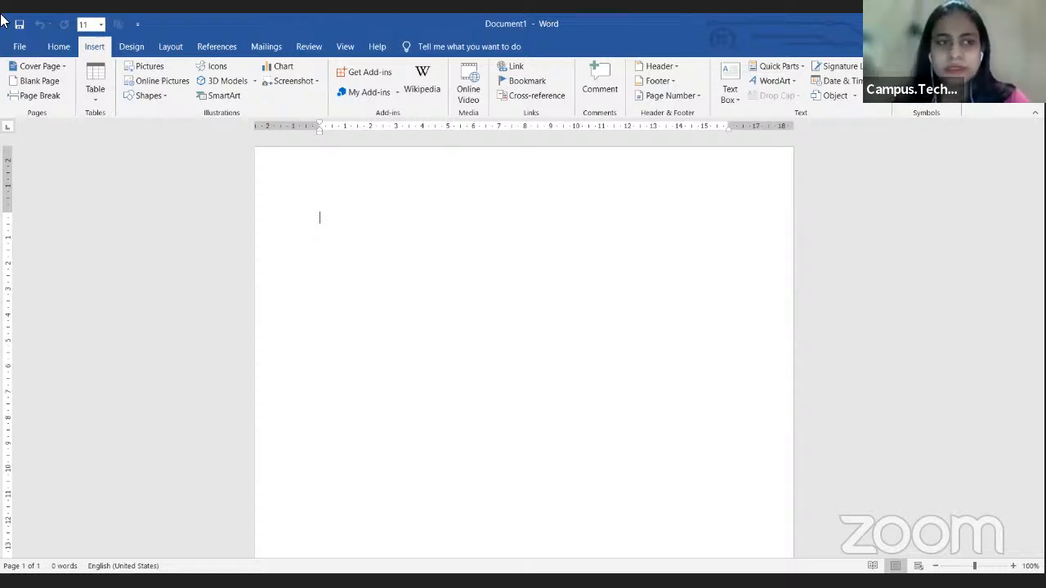
Insert a table with three columns and six rows at the start of the blank document.
{"action": "left_click", "coordinate": [96, 100]}
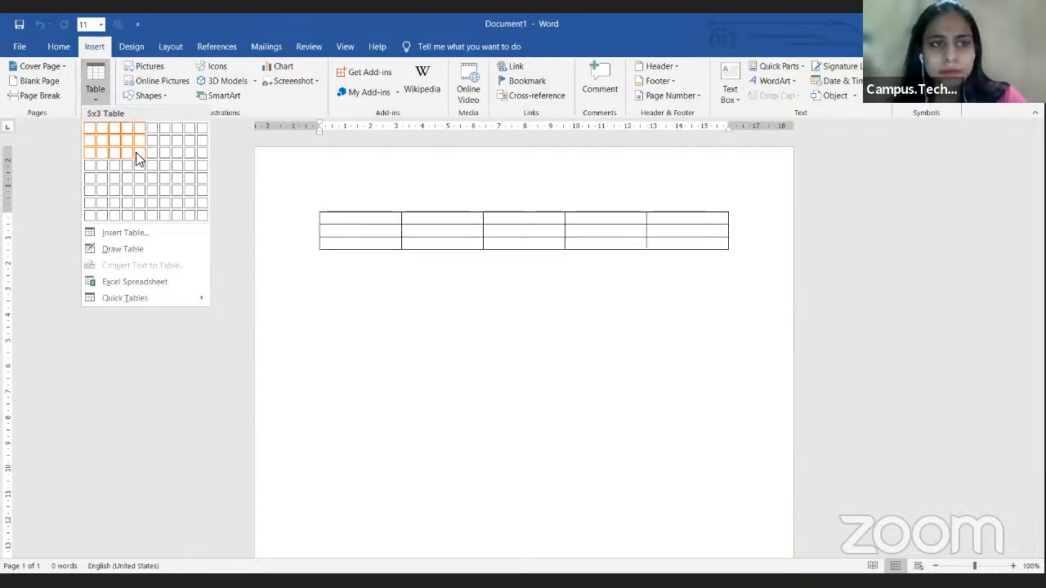
{"action": "left_click", "coordinate": [115, 195]}
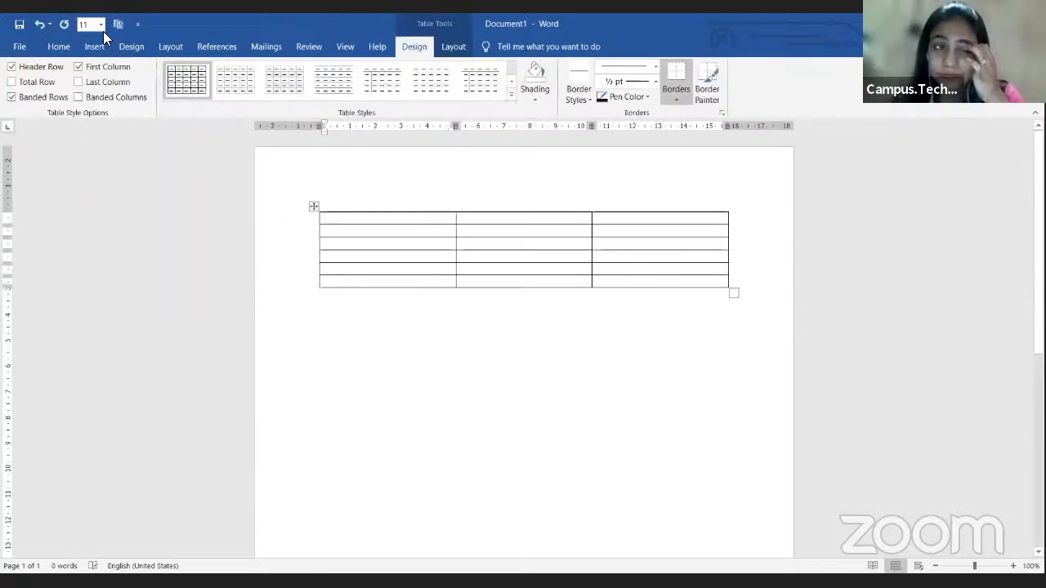
{"action": "left_click", "coordinate": [68, 47]}
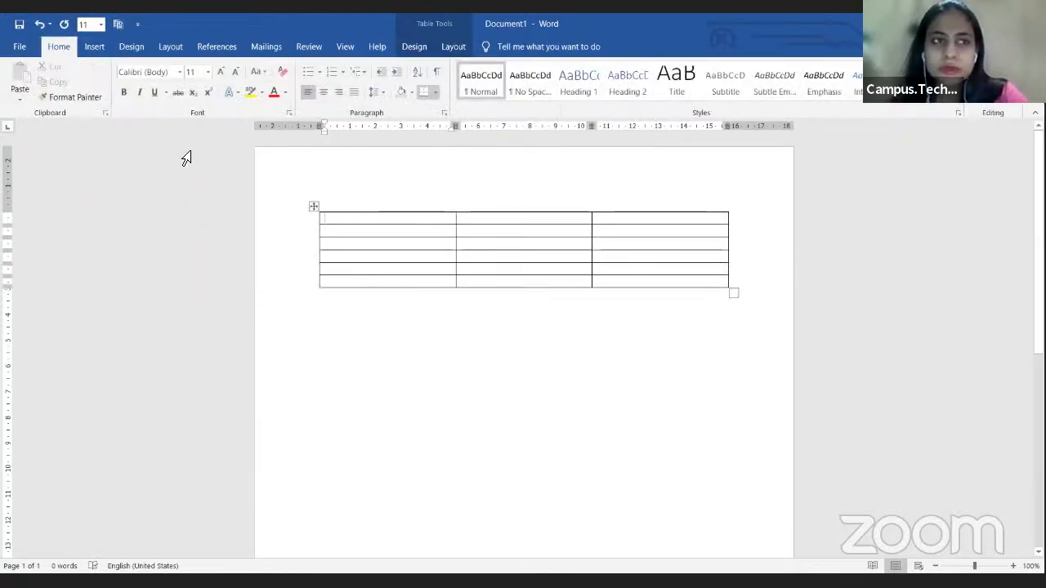
Try to insert an Excel spreadsheet inside the first cell of the table and return to the document.
{"action": "left_click", "coordinate": [94, 48]}
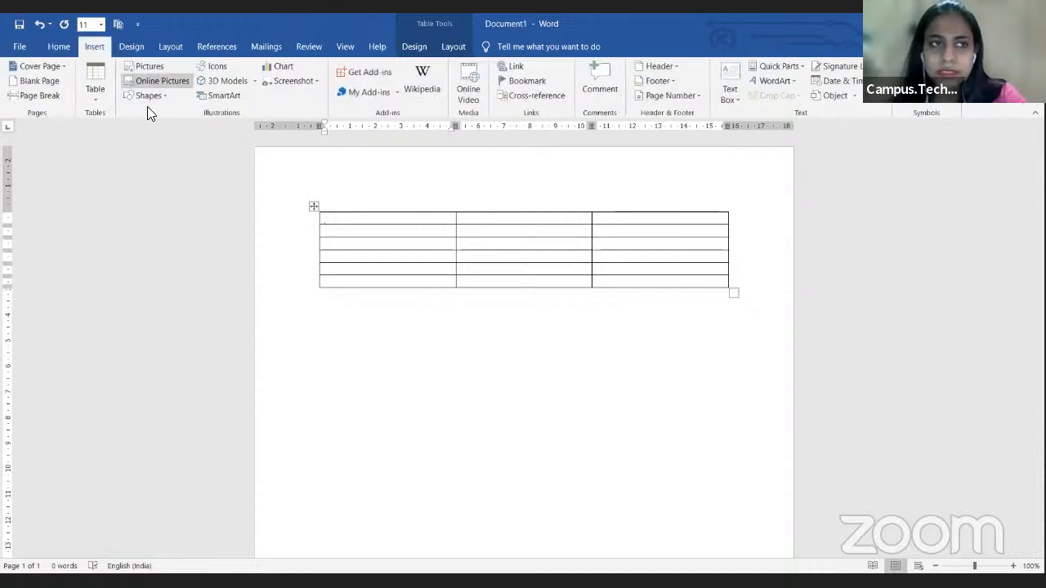
{"action": "left_click", "coordinate": [100, 104]}
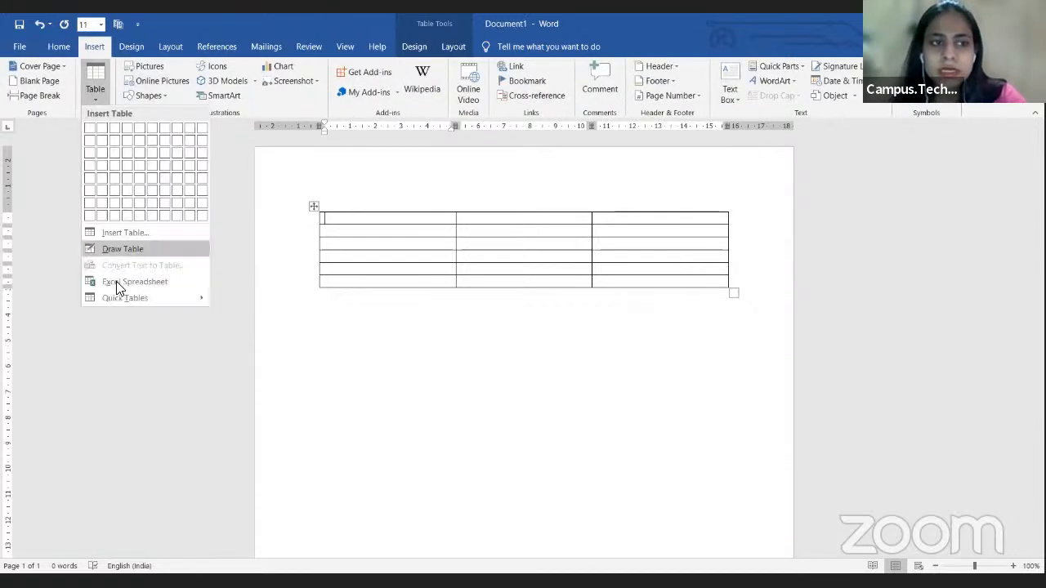
{"action": "left_click", "coordinate": [116, 281]}
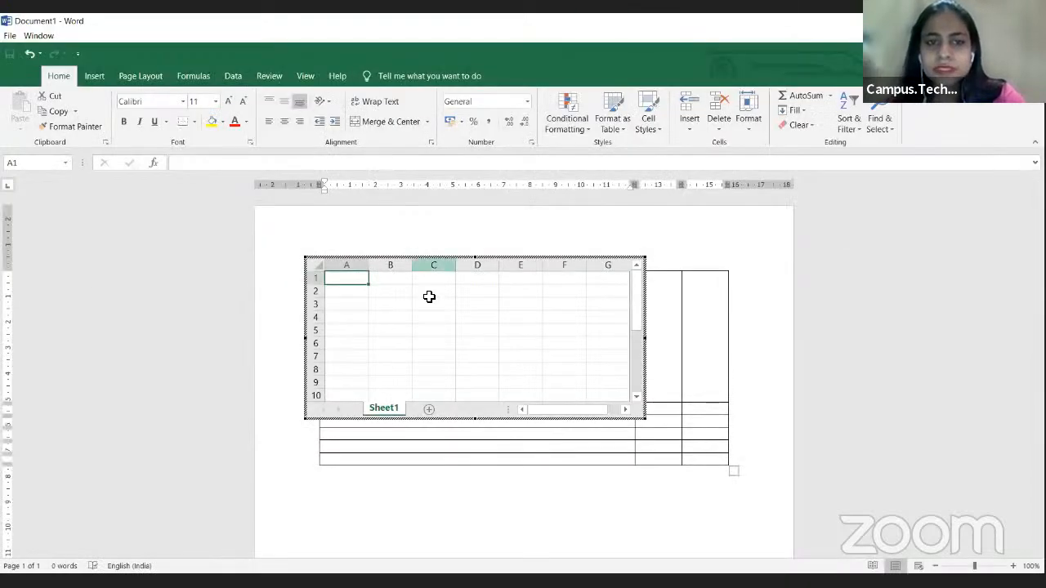
{"action": "left_click_drag", "start_coordinate": [430, 301], "coordinate": [519, 531]}
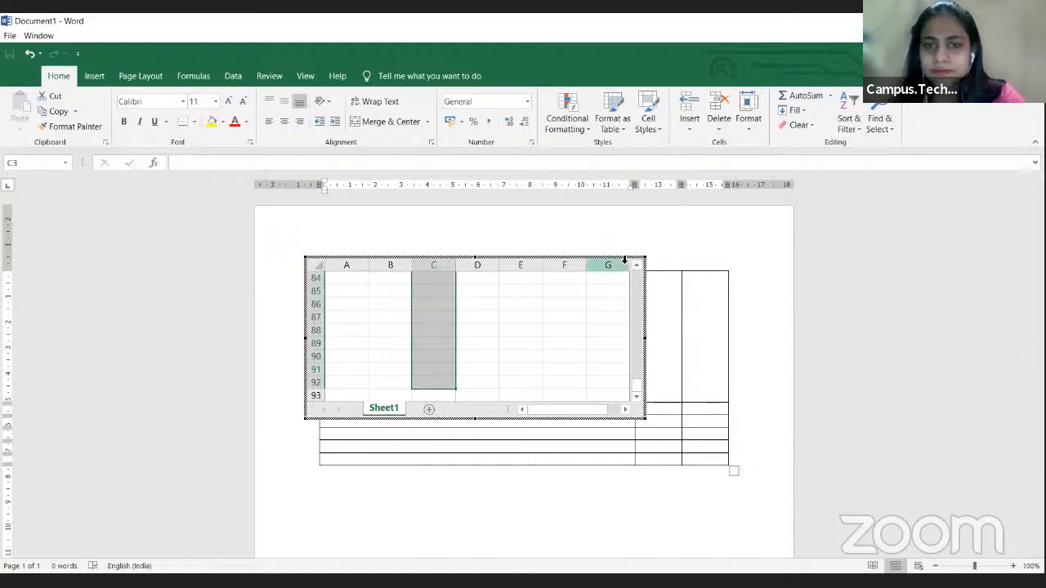
{"action": "left_click", "coordinate": [648, 503]}
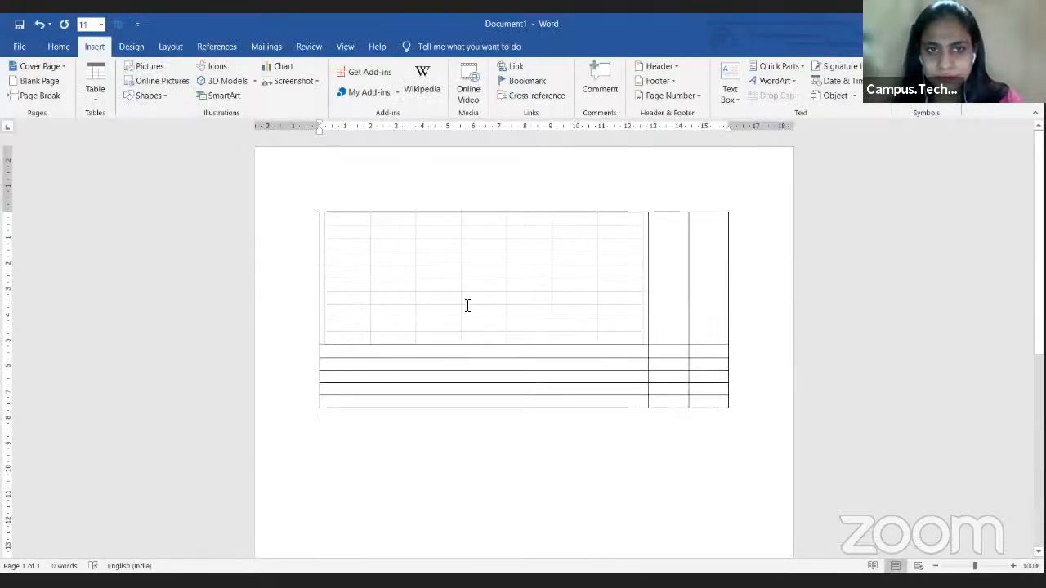
Reopen the spreadsheet in the table's first cell, leave it, and undo its insertion.
{"action": "double_click", "coordinate": [429, 305]}
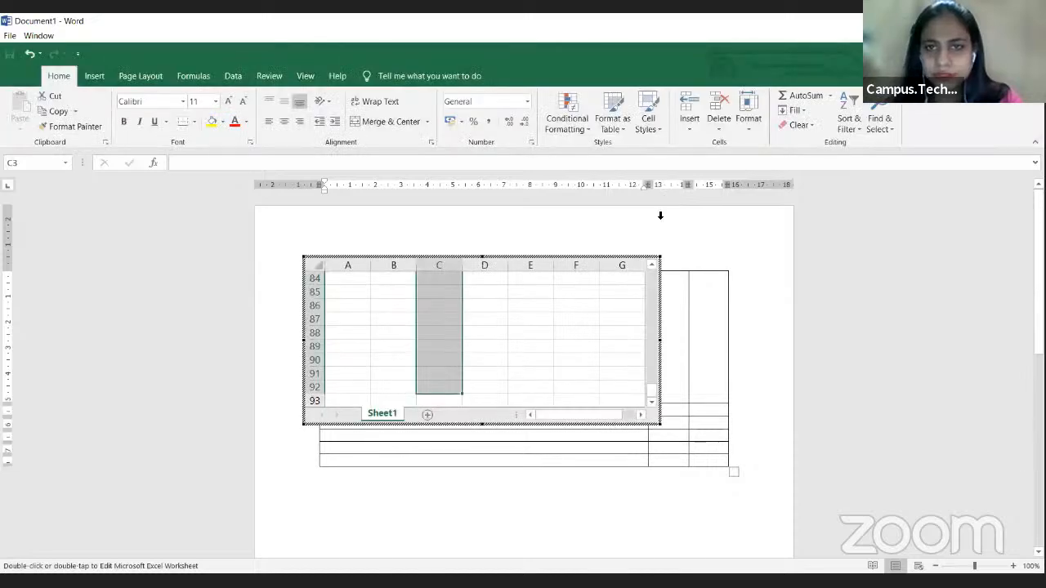
{"action": "left_click", "coordinate": [30, 56]}
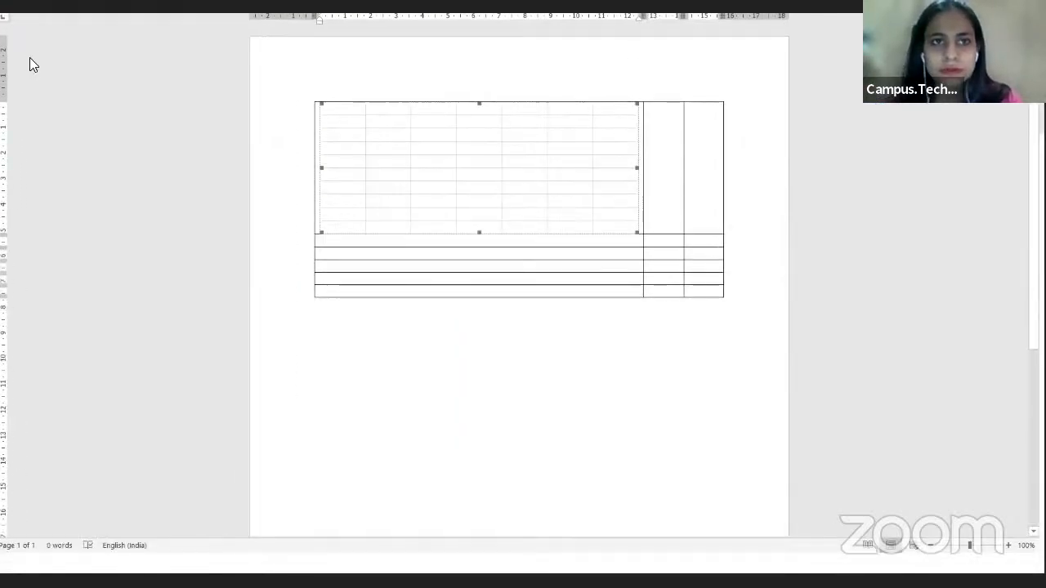
{"action": "left_click", "coordinate": [38, 25]}
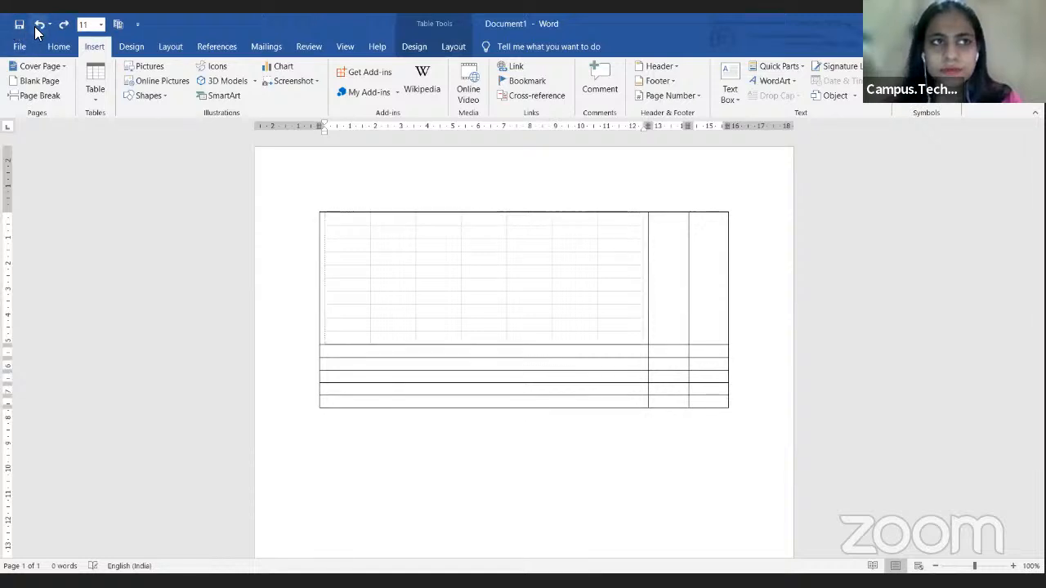
{"action": "left_click", "coordinate": [37, 26]}
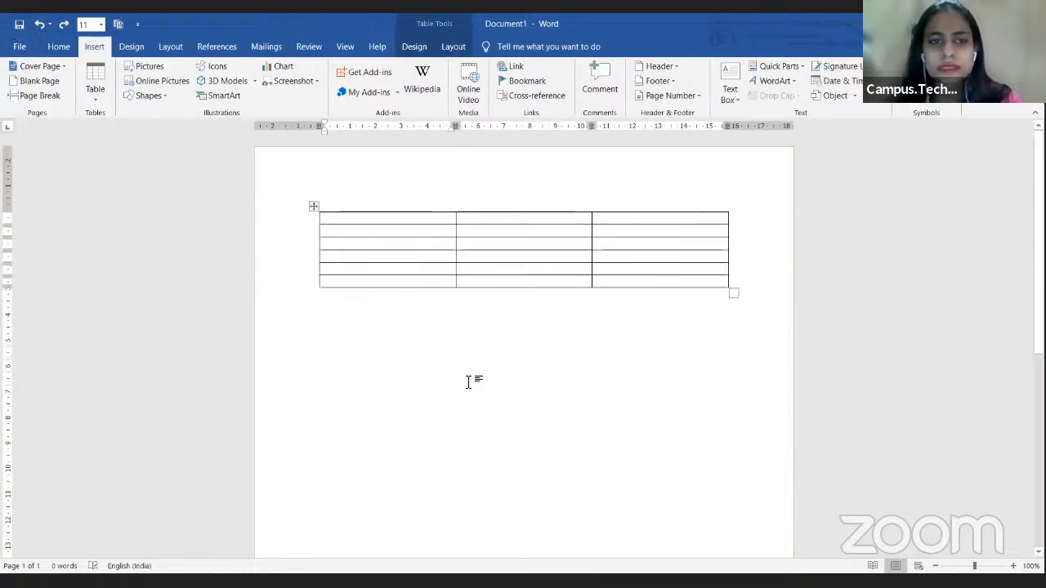
Add blank lines below the table, insert an Excel spreadsheet there, and return to the document.
{"action": "key", "text": "Return"}
{"action": "key", "text": "Return"}
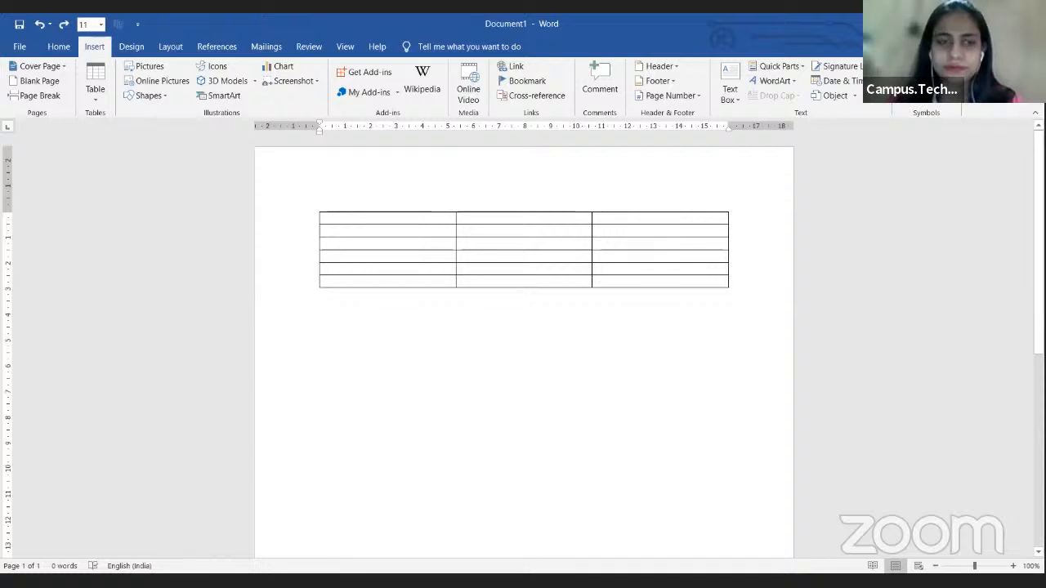
{"action": "key", "text": "Return"}
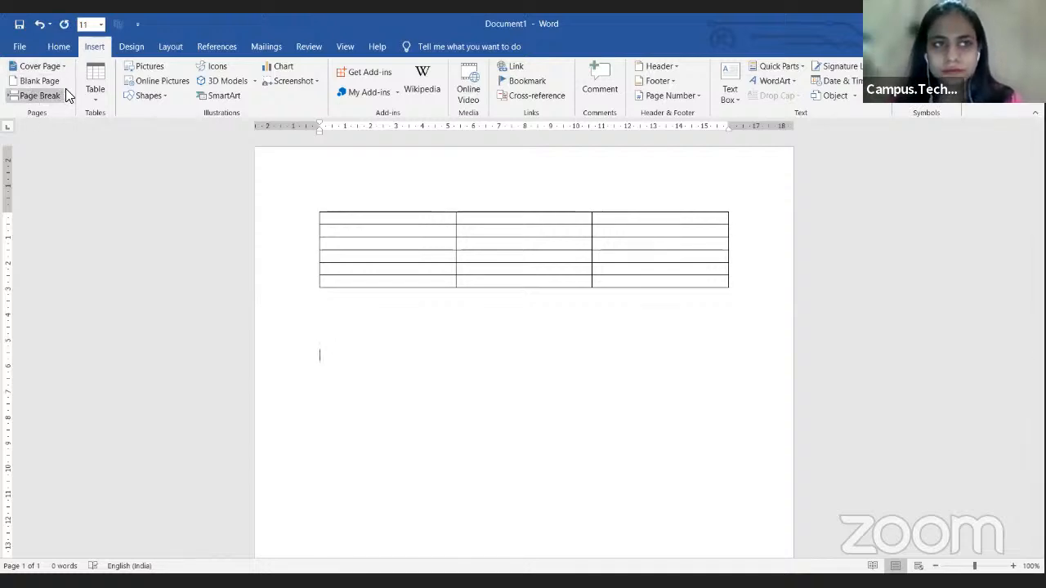
{"action": "left_click", "coordinate": [88, 106]}
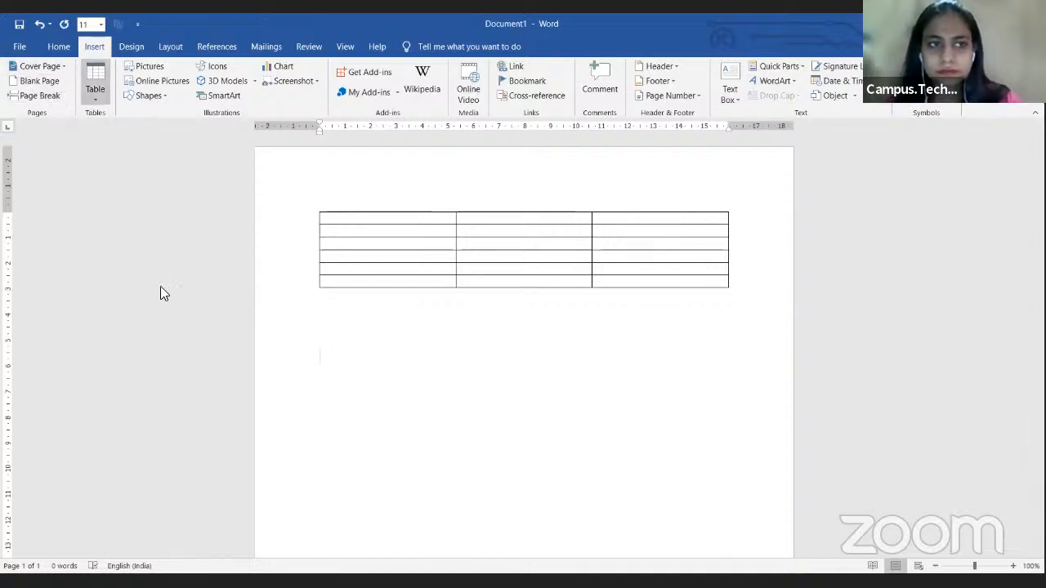
{"action": "left_click", "coordinate": [160, 283]}
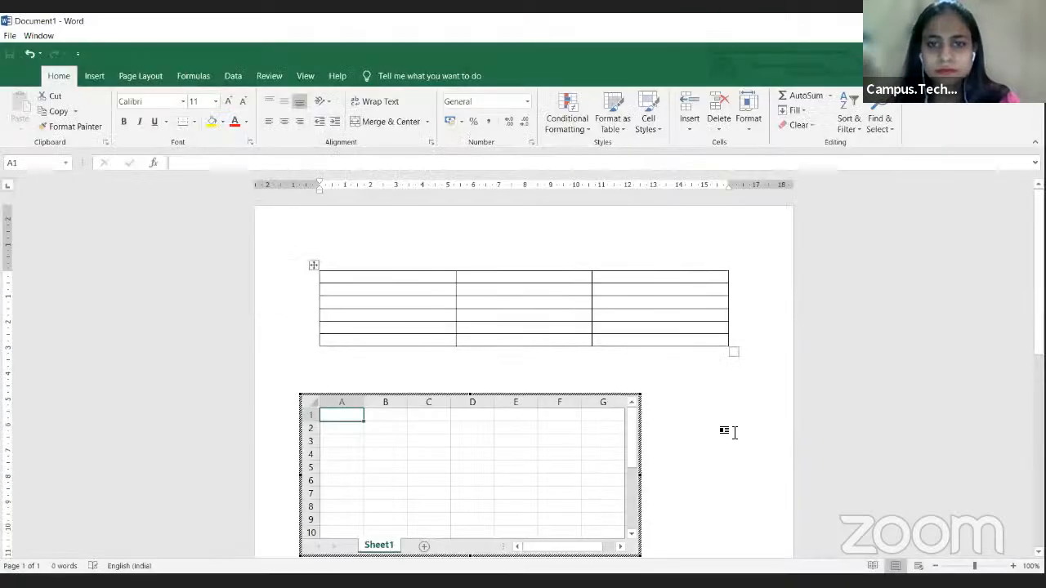
{"action": "left_click", "coordinate": [733, 433]}
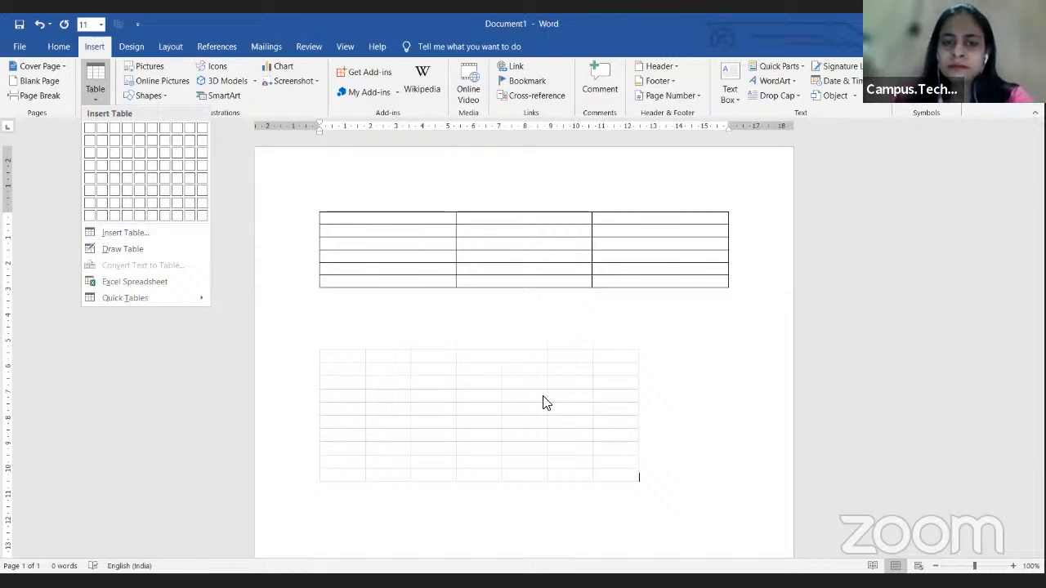
Open the embedded spreadsheet, move through its cells from C6 to A1, and return to the document.
{"action": "left_click", "coordinate": [365, 267]}
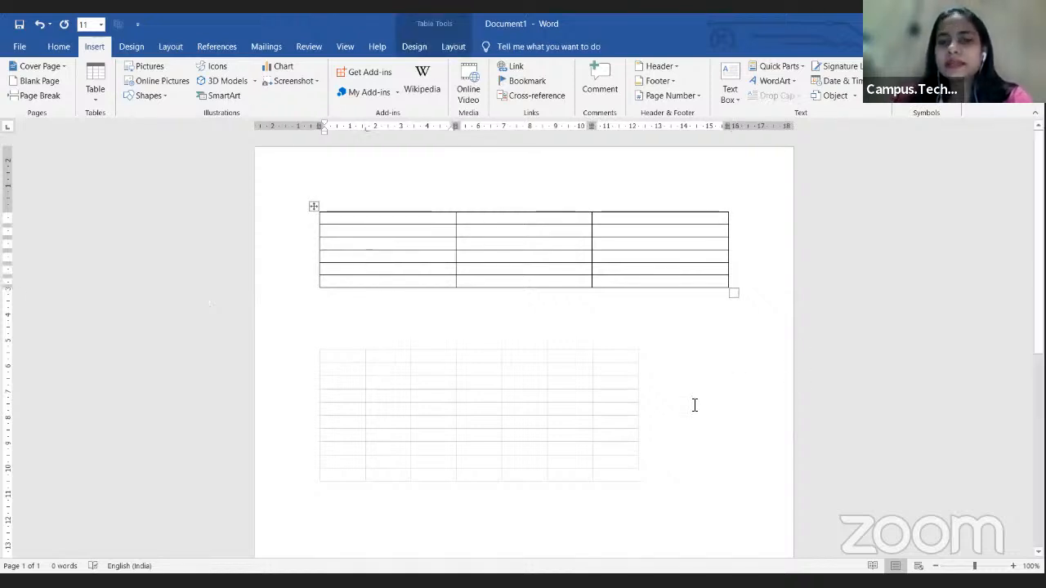
{"action": "double_click", "coordinate": [549, 404]}
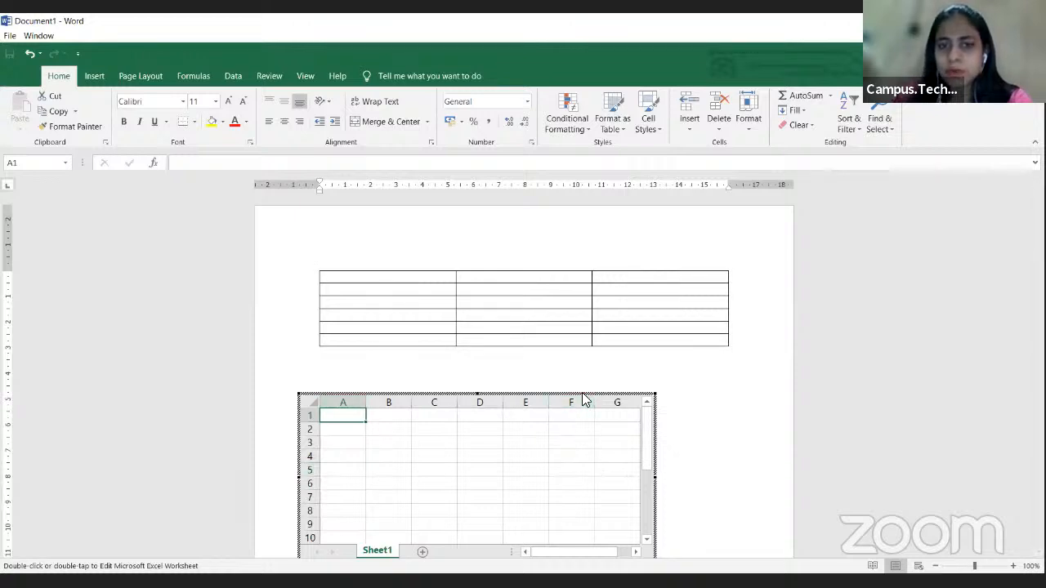
{"action": "left_click_drag", "start_coordinate": [581, 439], "coordinate": [604, 339]}
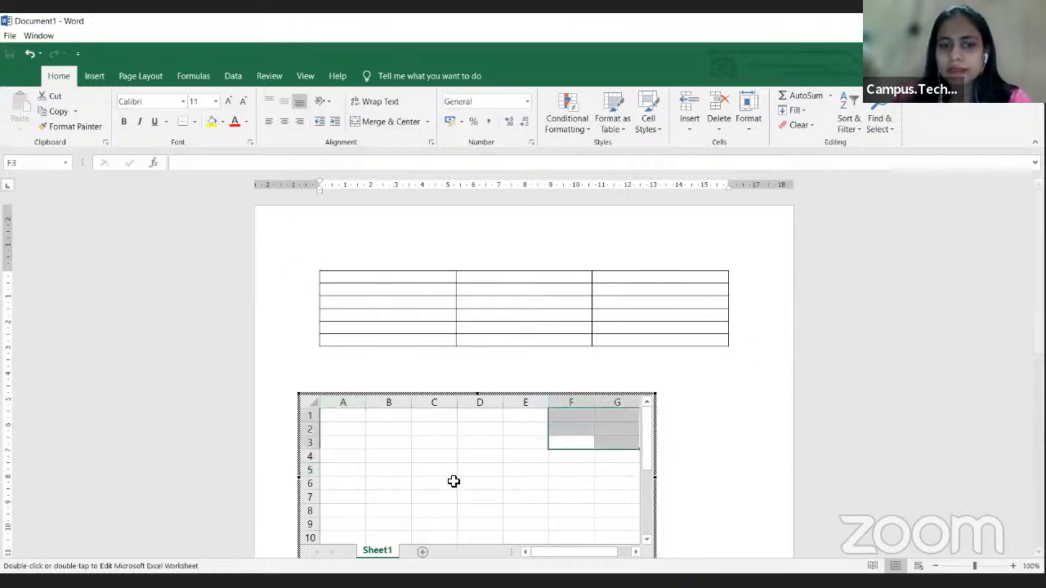
{"action": "double_click", "coordinate": [454, 481]}
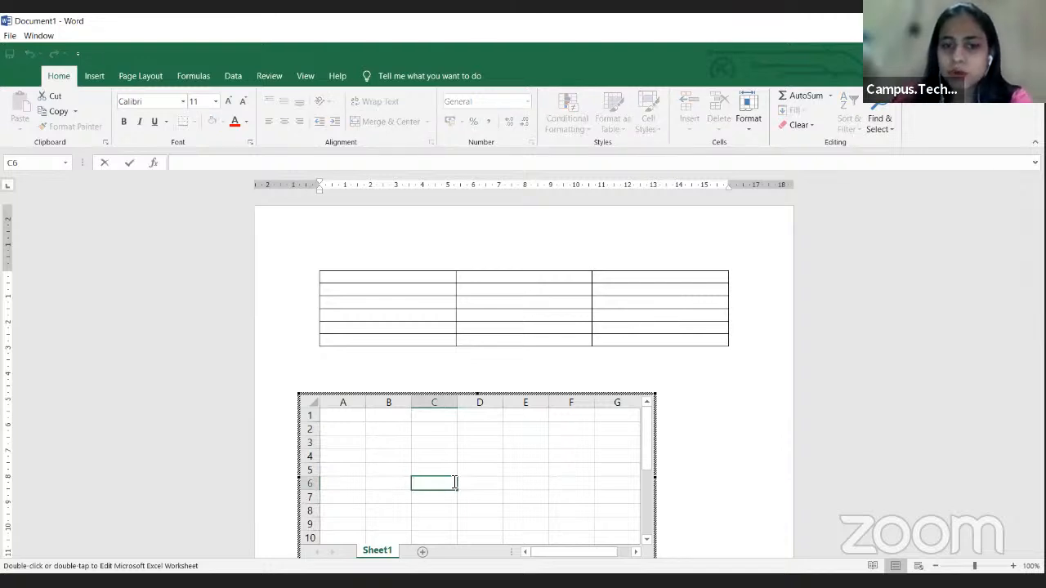
{"action": "key", "text": "Up"}
{"action": "key", "text": "Up"}
{"action": "key", "text": "Up"}
{"action": "key", "text": "Up"}
{"action": "key", "text": "Up"}
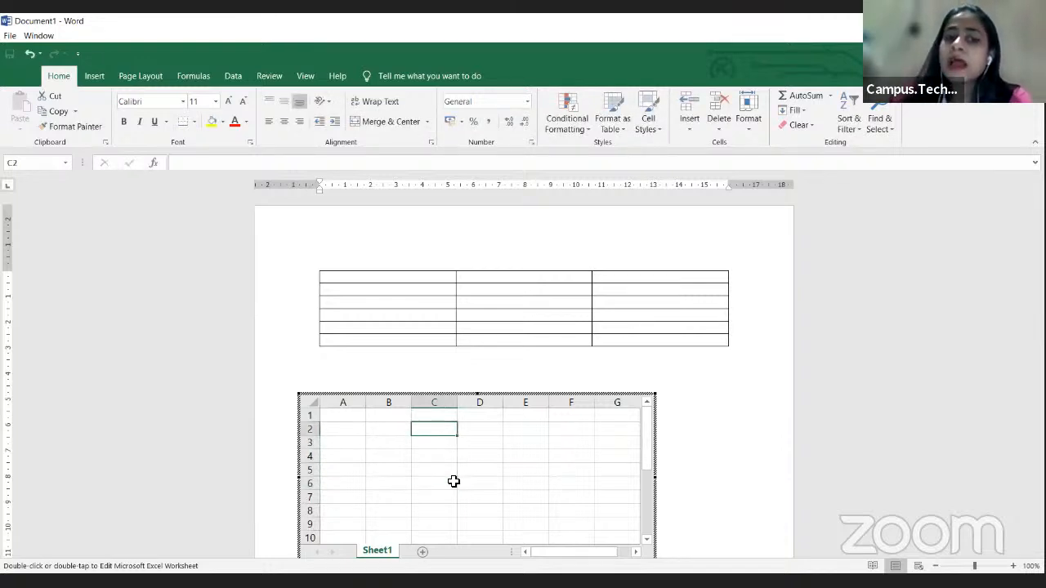
{"action": "key", "text": "Left"}
{"action": "key", "text": "Left"}
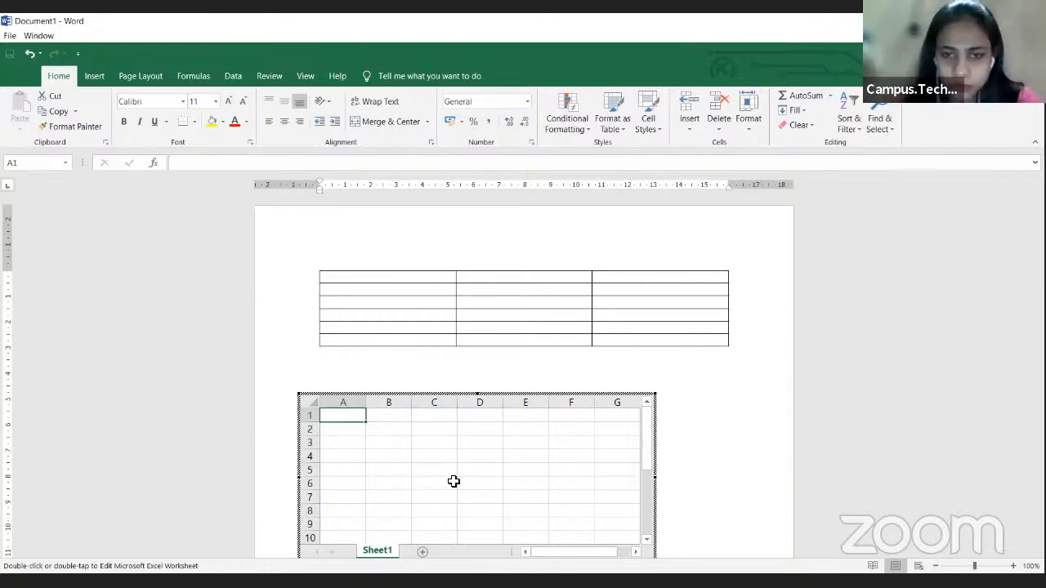
{"action": "left_click", "coordinate": [731, 395]}
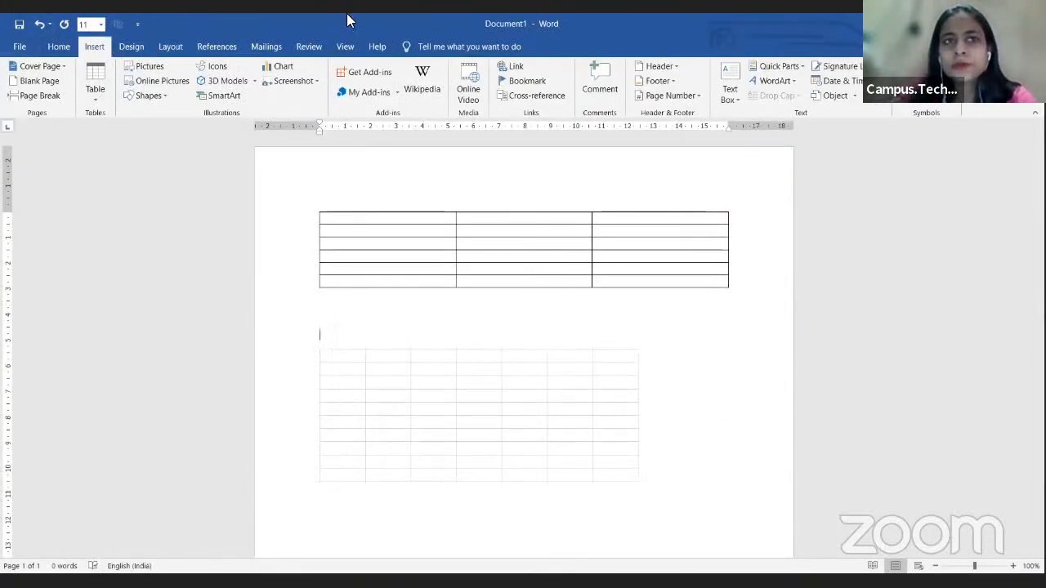
{"action": "left_click", "coordinate": [59, 47]}
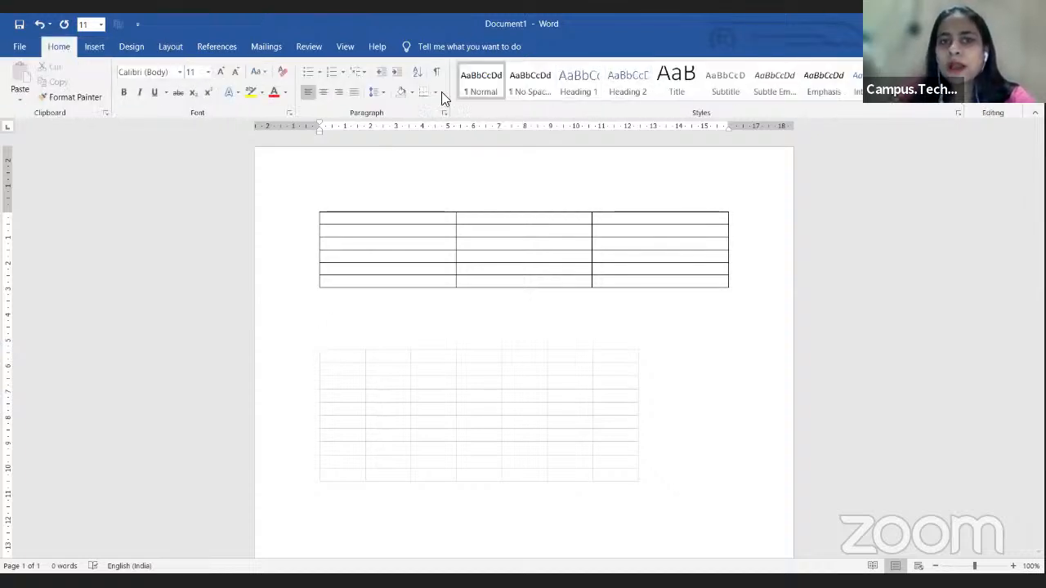
{"action": "left_click", "coordinate": [167, 49]}
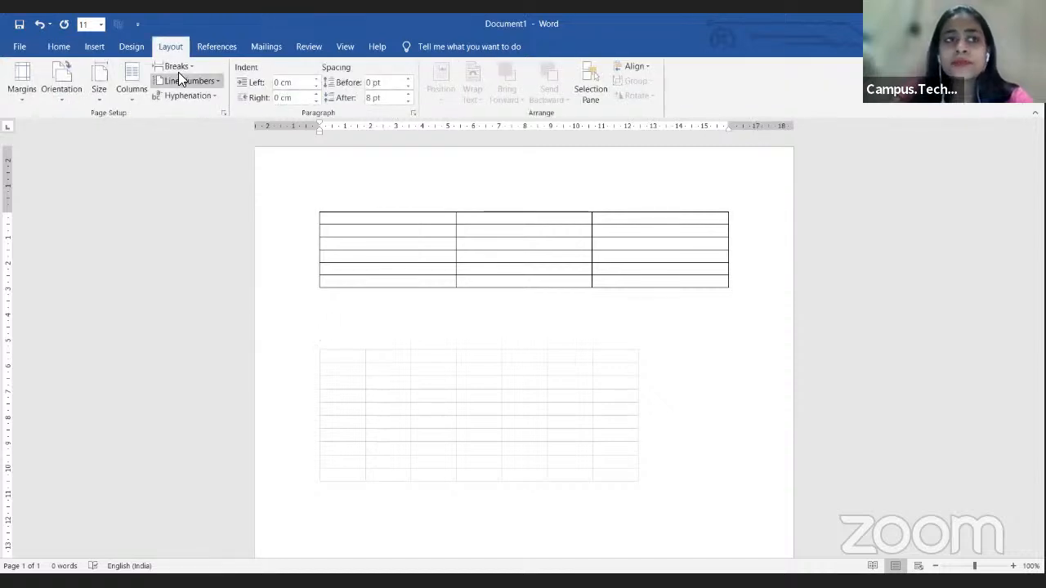
{"action": "left_click", "coordinate": [133, 51]}
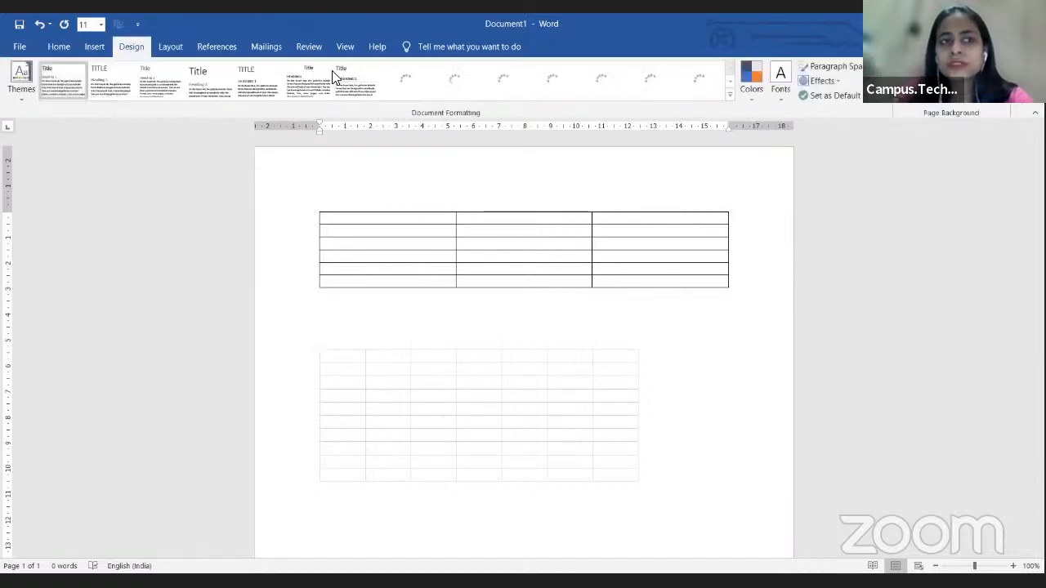
{"action": "left_click", "coordinate": [51, 47]}
{"action": "left_click", "coordinate": [93, 46]}
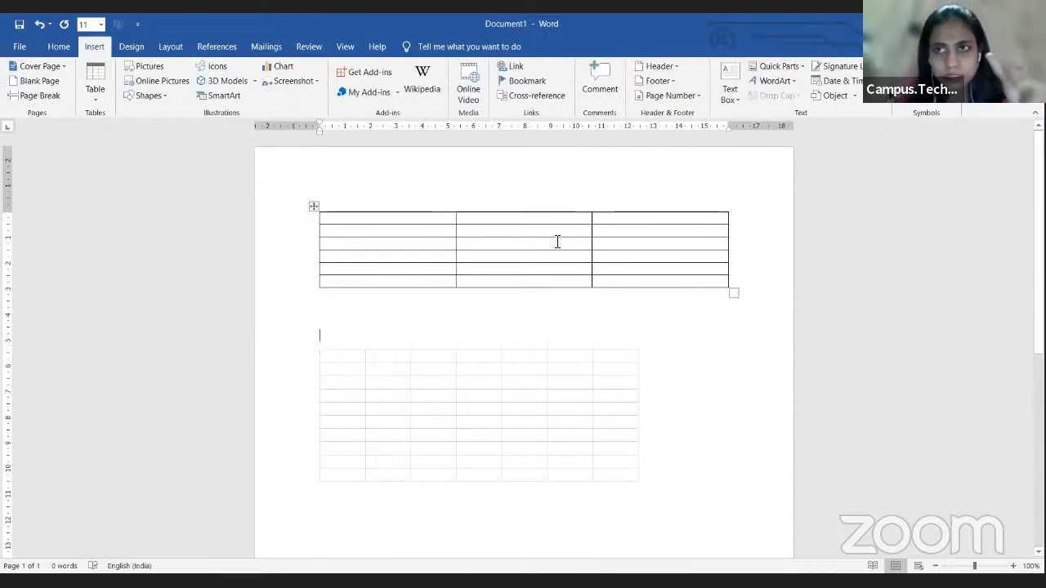
Open the embedded spreadsheet and enter 5, 23, 1, 2, 58, 2, 5 and 3 in cells A1 to A8.
{"action": "double_click", "coordinate": [563, 375]}
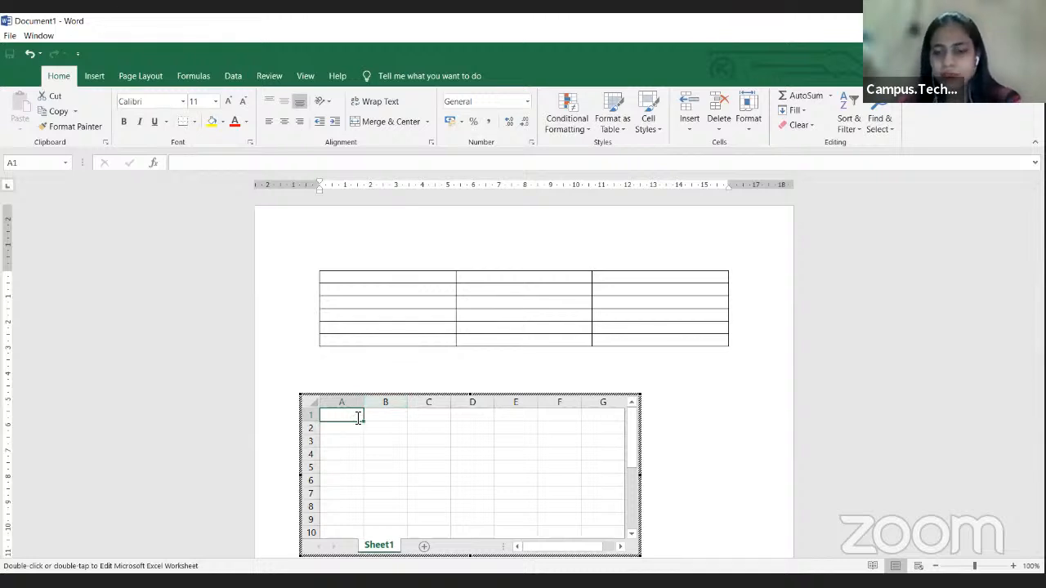
{"action": "type", "text": "5"}
{"action": "key", "text": "Return"}
{"action": "type", "text": "23"}
{"action": "key", "text": "Return"}
{"action": "type", "text": "1"}
{"action": "key", "text": "Return"}
{"action": "type", "text": "2"}
{"action": "key", "text": "Return"}
{"action": "type", "text": "58"}
{"action": "key", "text": "Return"}
{"action": "type", "text": "2"}
{"action": "key", "text": "Return"}
{"action": "type", "text": "5"}
{"action": "key", "text": "Return"}
{"action": "type", "text": "3 5"}
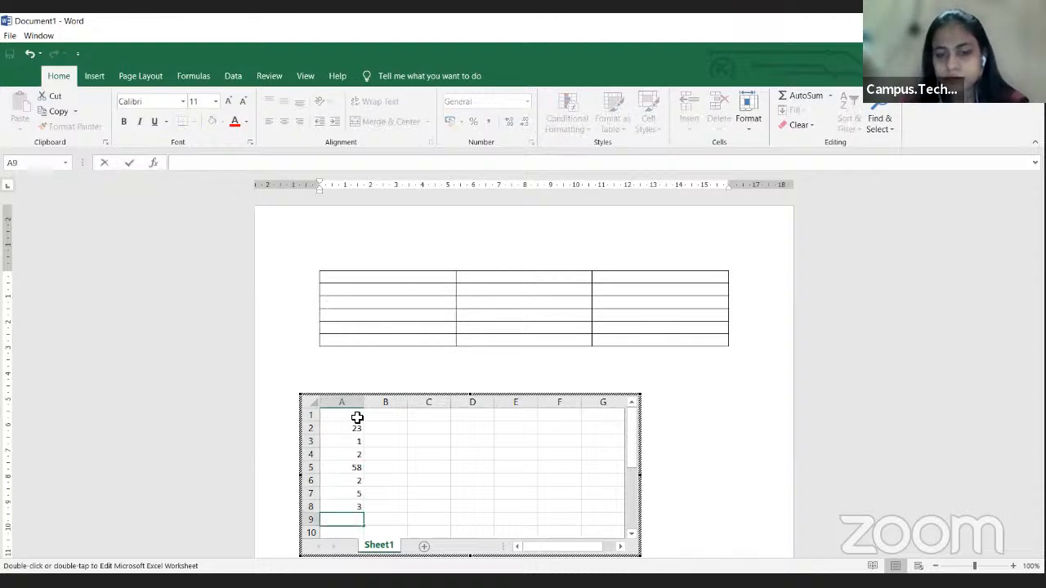
{"action": "left_click", "coordinate": [471, 492]}
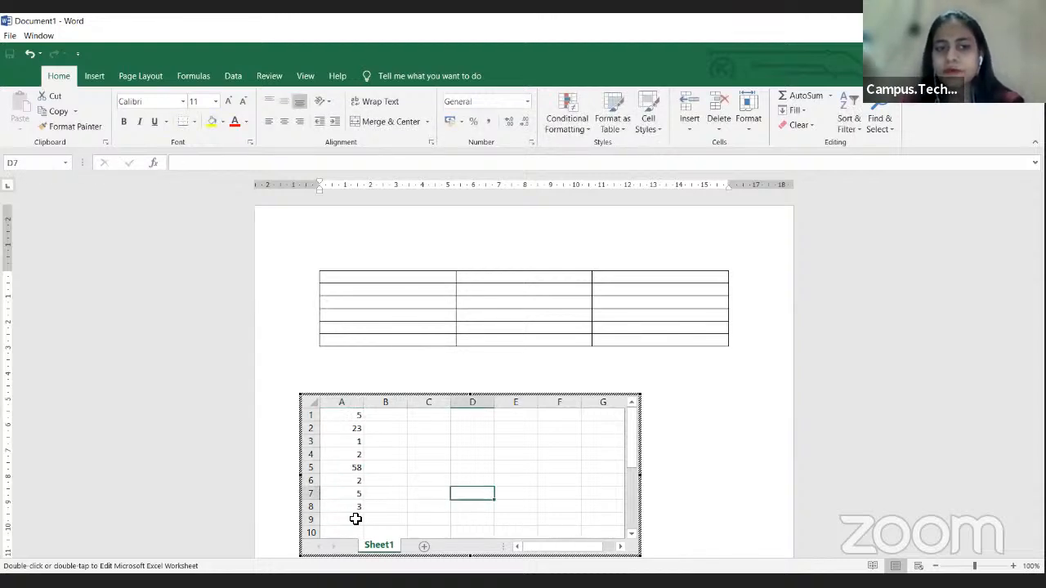
Enter the formula =SUM(A1:A8) in cell A9 of the embedded spreadsheet and select that cell to check its formula.
{"action": "left_click", "coordinate": [357, 519]}
{"action": "type", "text": "+"}
{"action": "key", "text": "BackSpace"}
{"action": "type", "text": "="}
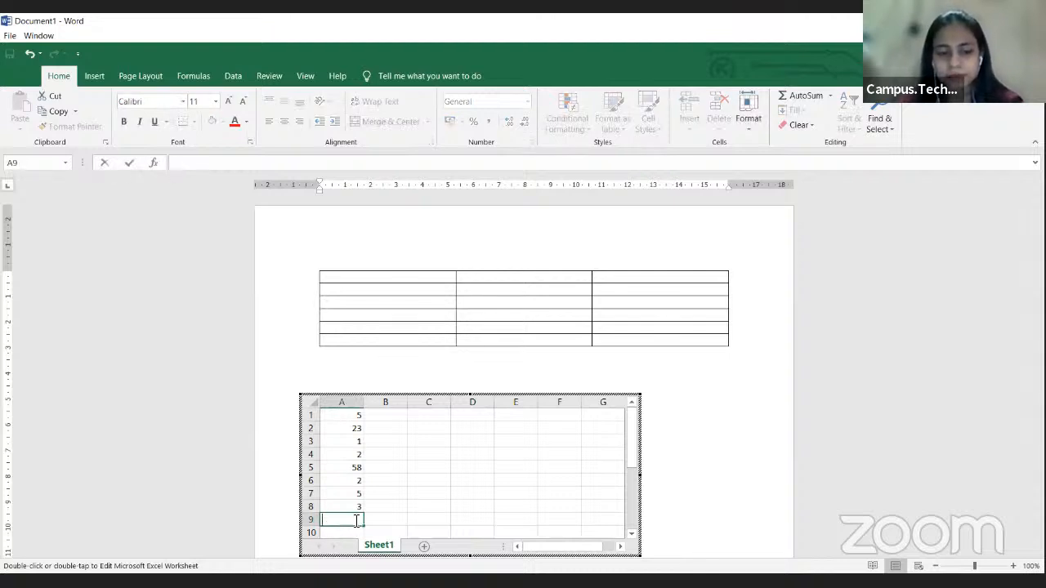
{"action": "type", "text": "s"}
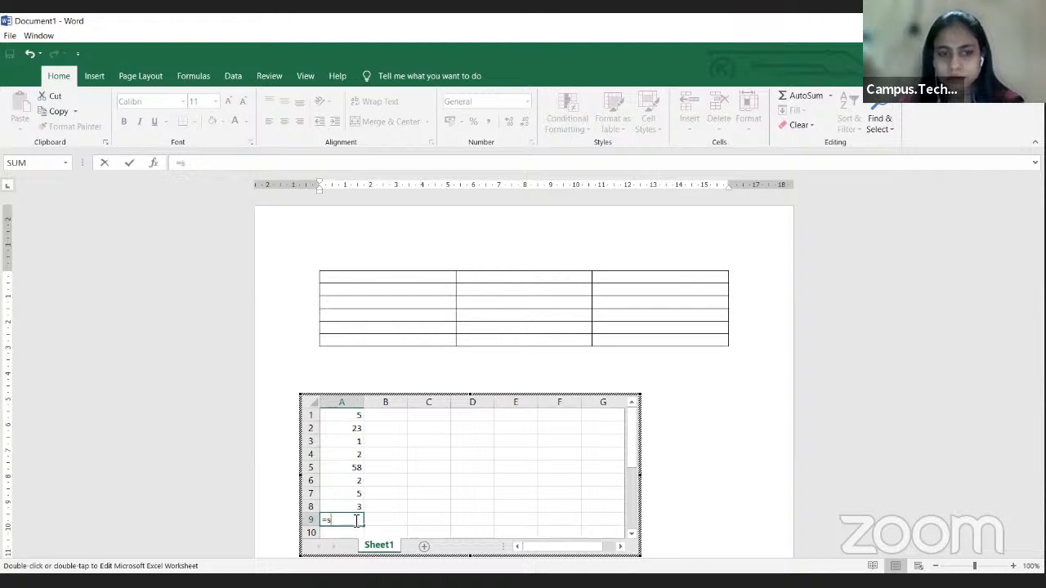
{"action": "type", "text": "um(a"}
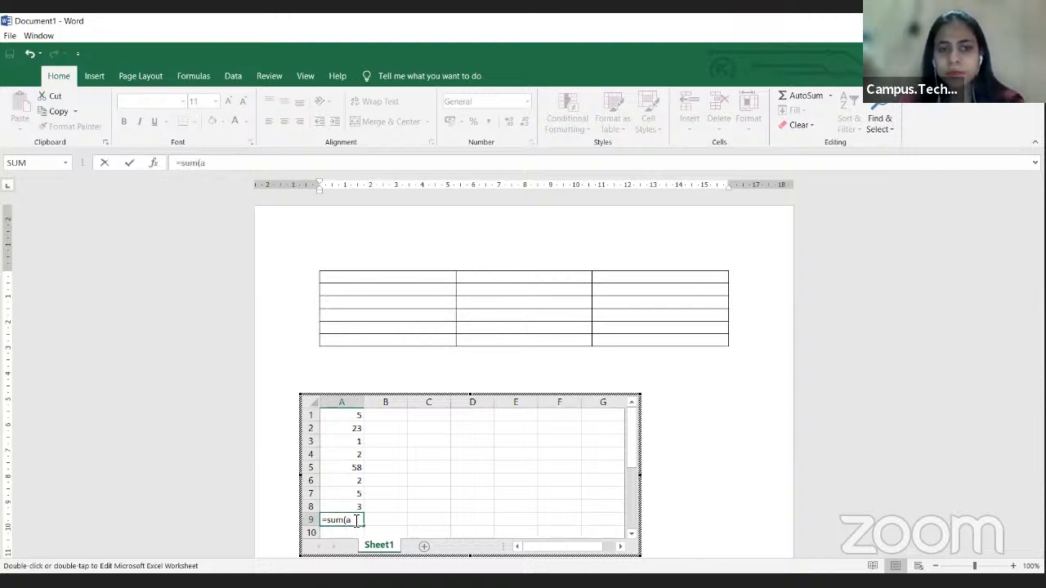
{"action": "type", "text": "1:a"}
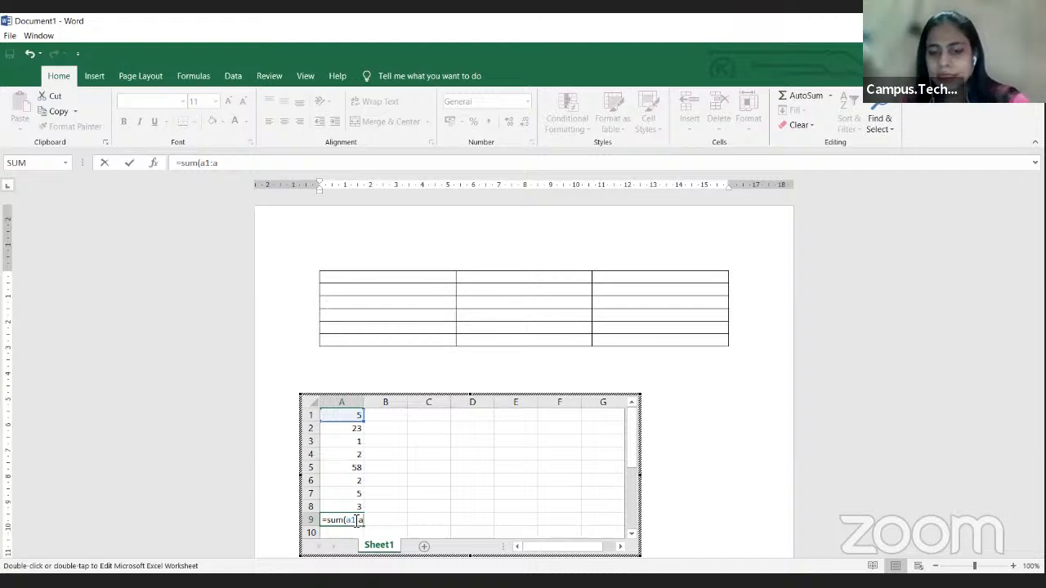
{"action": "type", "text": "8"}
{"action": "key", "text": "Return"}
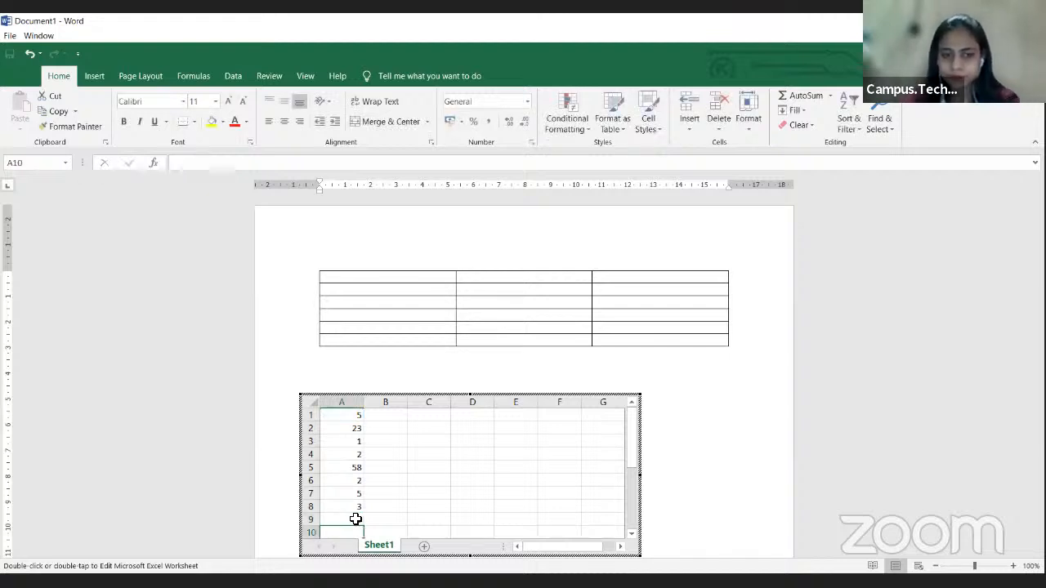
{"action": "left_click", "coordinate": [330, 521]}
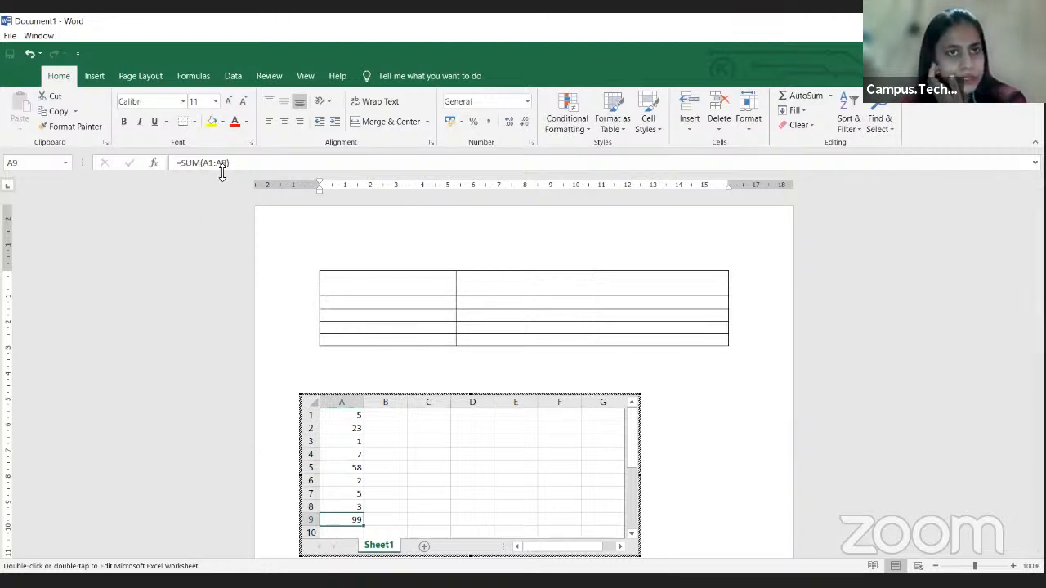
Insert an Average function in cell B9 that covers the range A1:A8.
{"action": "left_click", "coordinate": [193, 76]}
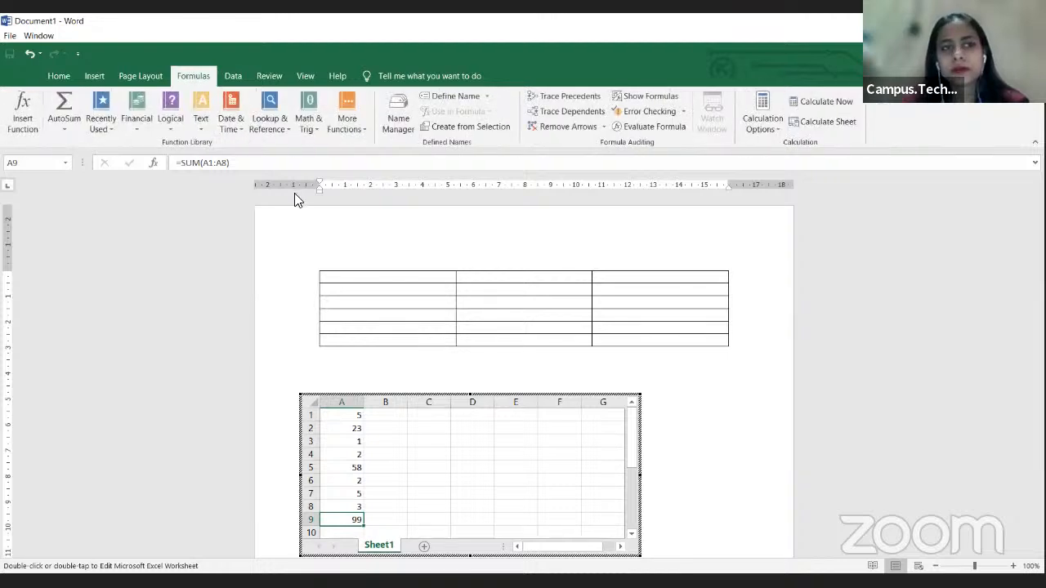
{"action": "left_click", "coordinate": [67, 135]}
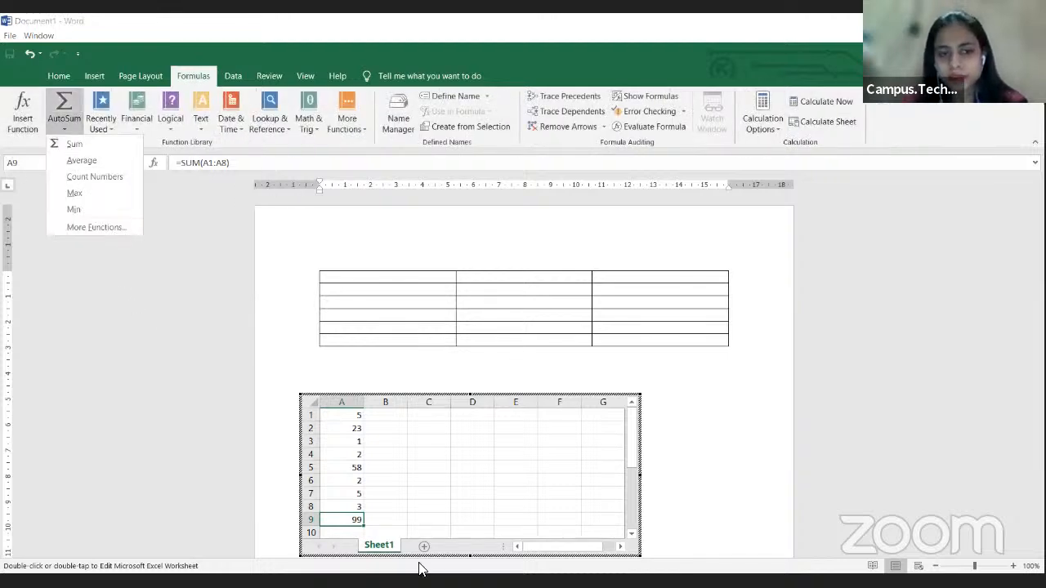
{"action": "left_click", "coordinate": [407, 520]}
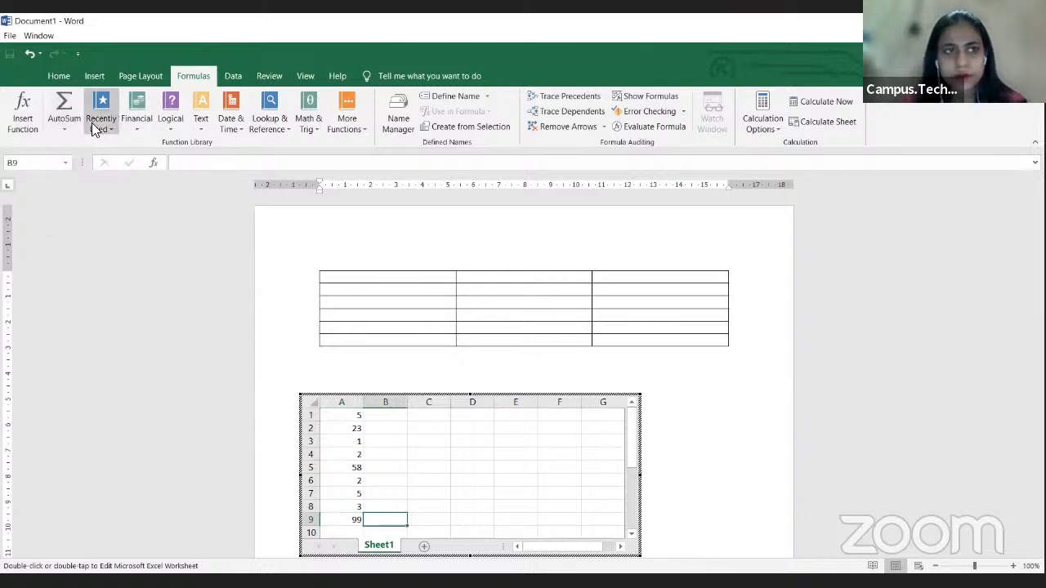
{"action": "left_click", "coordinate": [62, 130]}
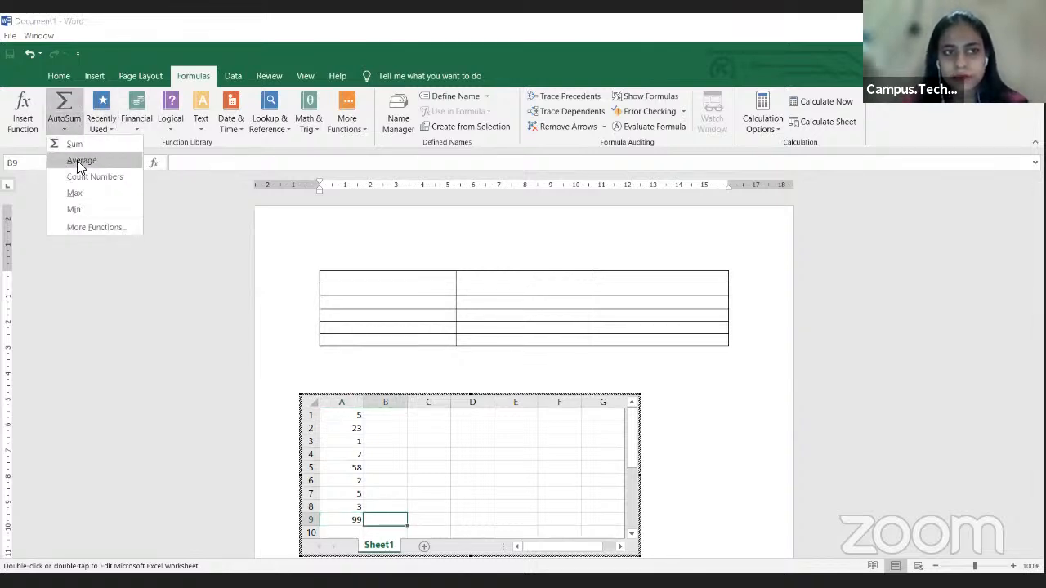
{"action": "left_click", "coordinate": [80, 163]}
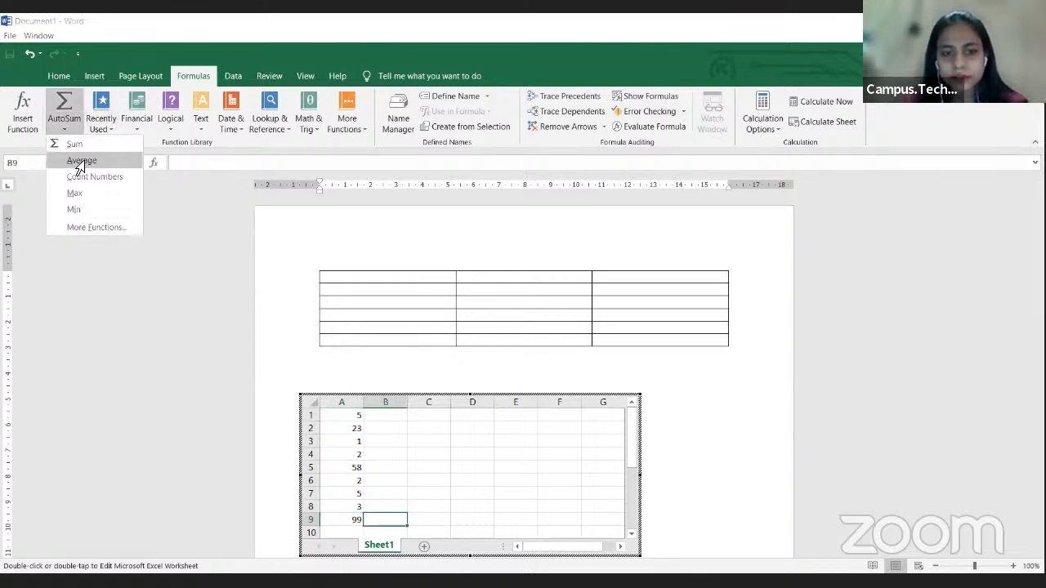
{"action": "left_click", "coordinate": [357, 418]}
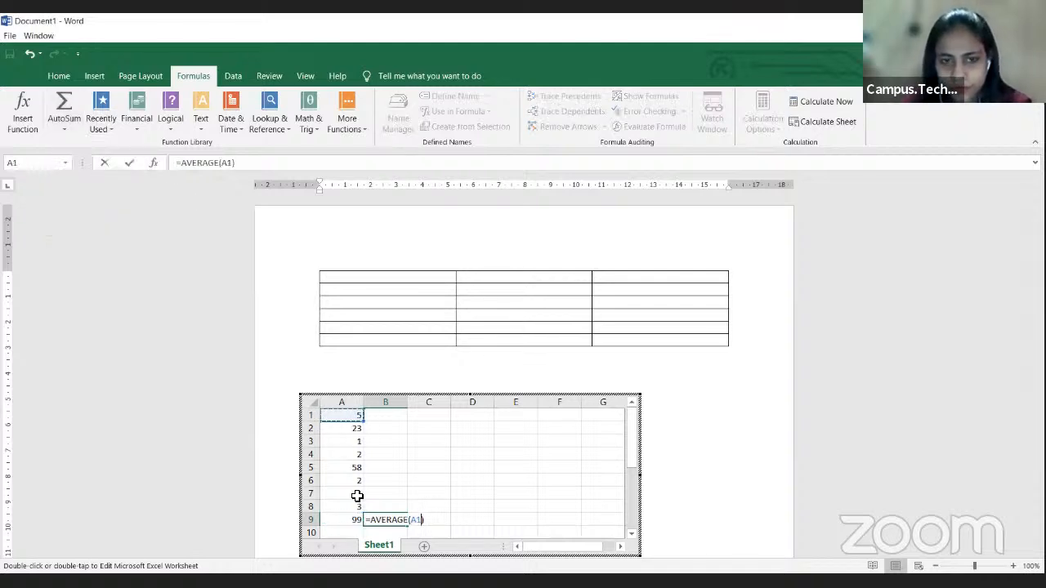
{"action": "type", "text": ":"}
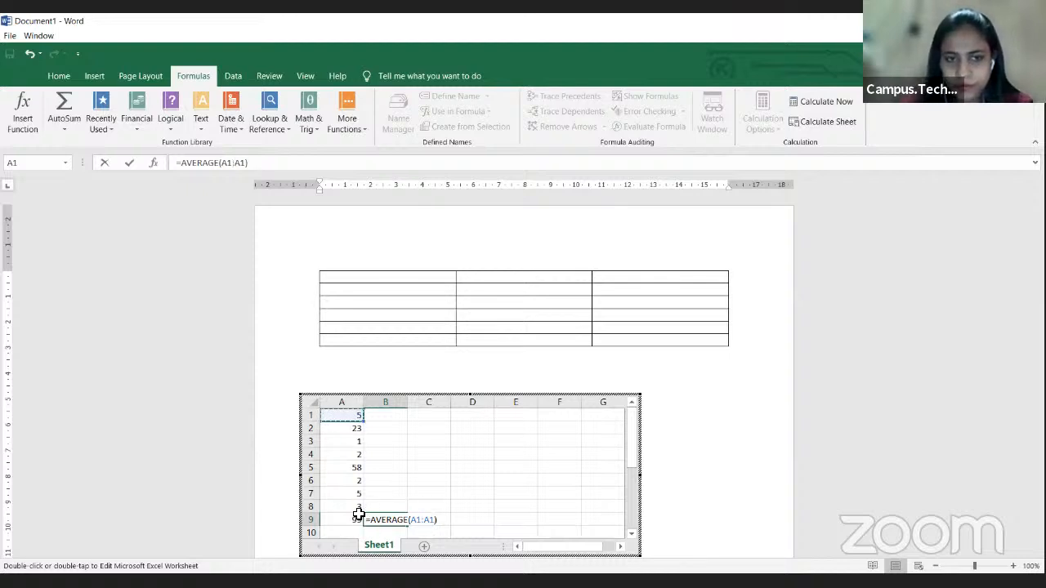
{"action": "key", "text": "shift+Down"}
{"action": "key", "text": "shift+Down"}
{"action": "key", "text": "shift+Down"}
{"action": "key", "text": "shift+Down"}
{"action": "key", "text": "shift+Down"}
{"action": "key", "text": "shift+Down"}
{"action": "key", "text": "shift+Down"}
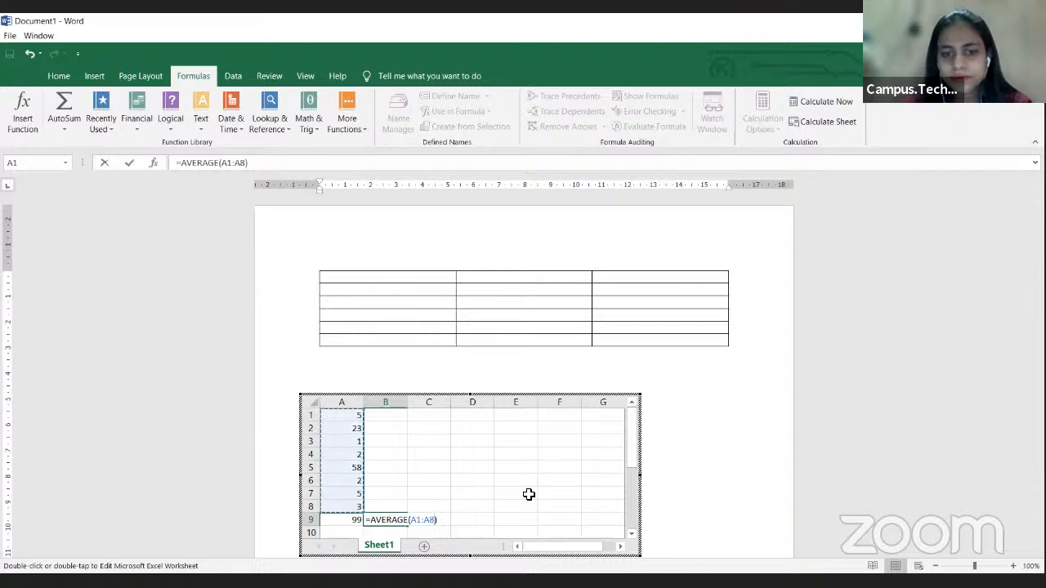
{"action": "key", "text": "Return"}
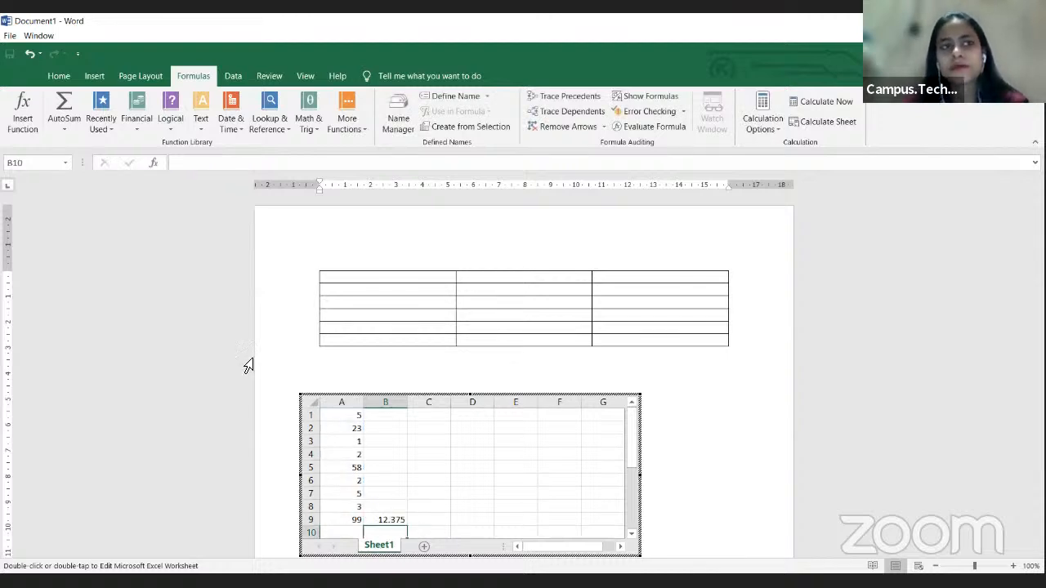
Insert a Max function in cell B10 that covers the range A1:A8.
{"action": "left_click", "coordinate": [65, 129]}
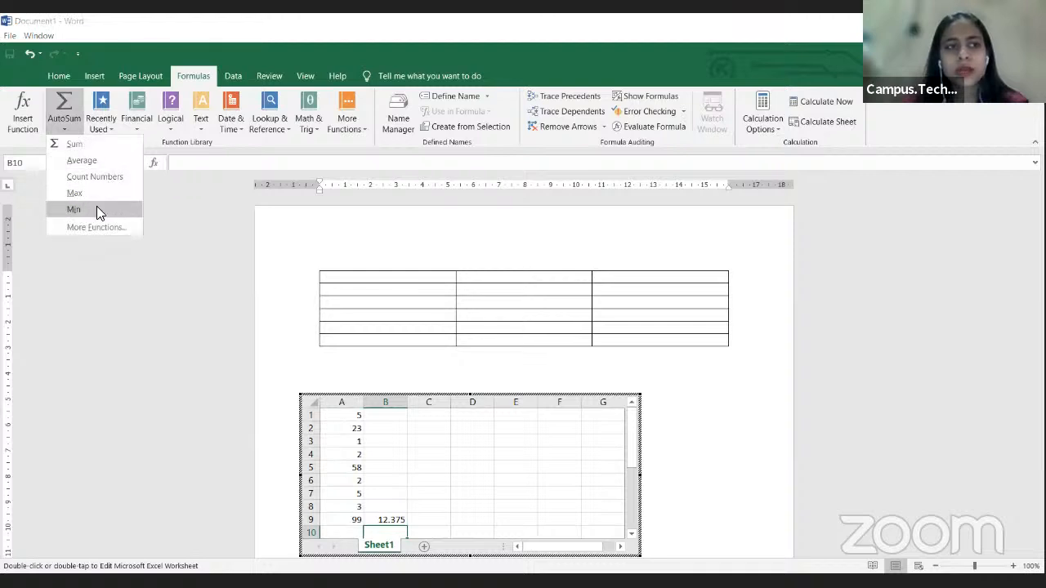
{"action": "left_click", "coordinate": [88, 194]}
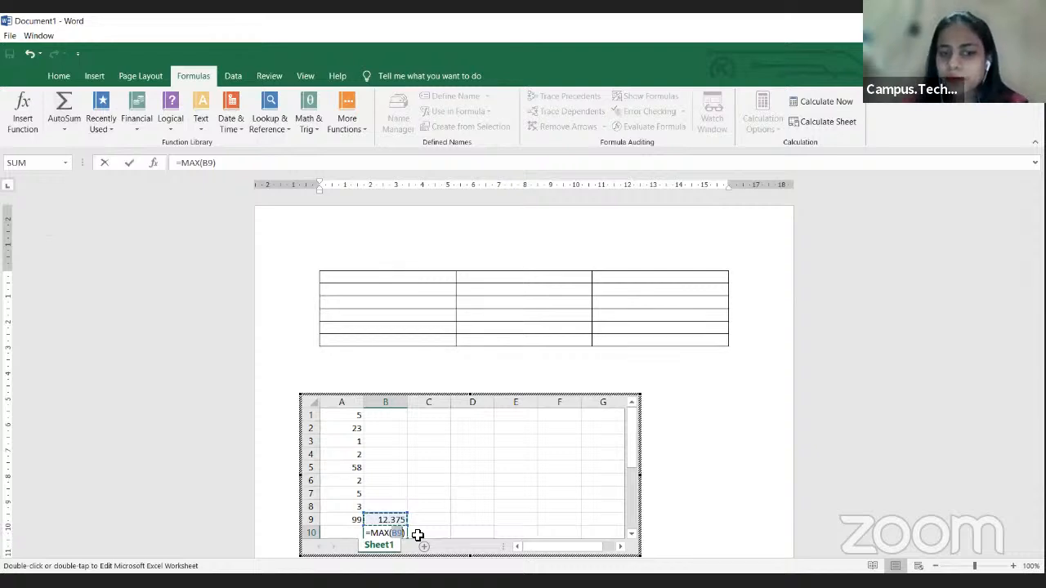
{"action": "left_click", "coordinate": [342, 418]}
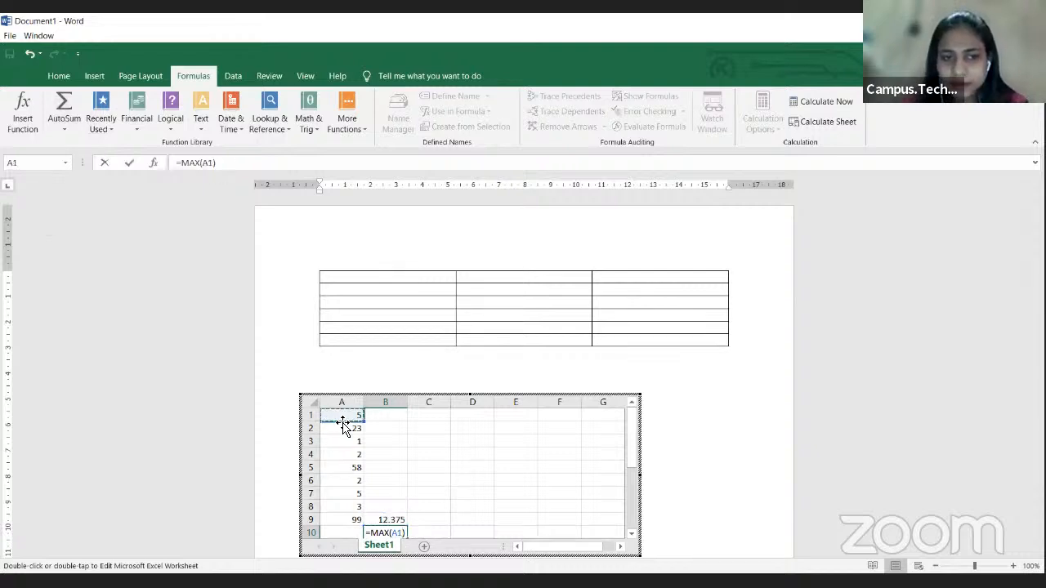
{"action": "left_click", "coordinate": [348, 507]}
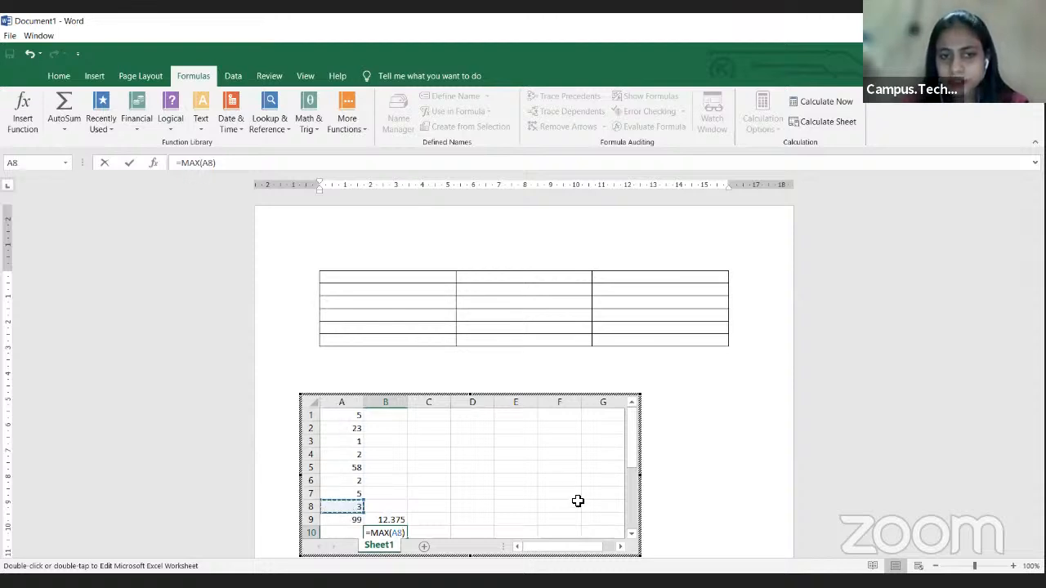
{"action": "key", "text": "ctrl+shift+Up"}
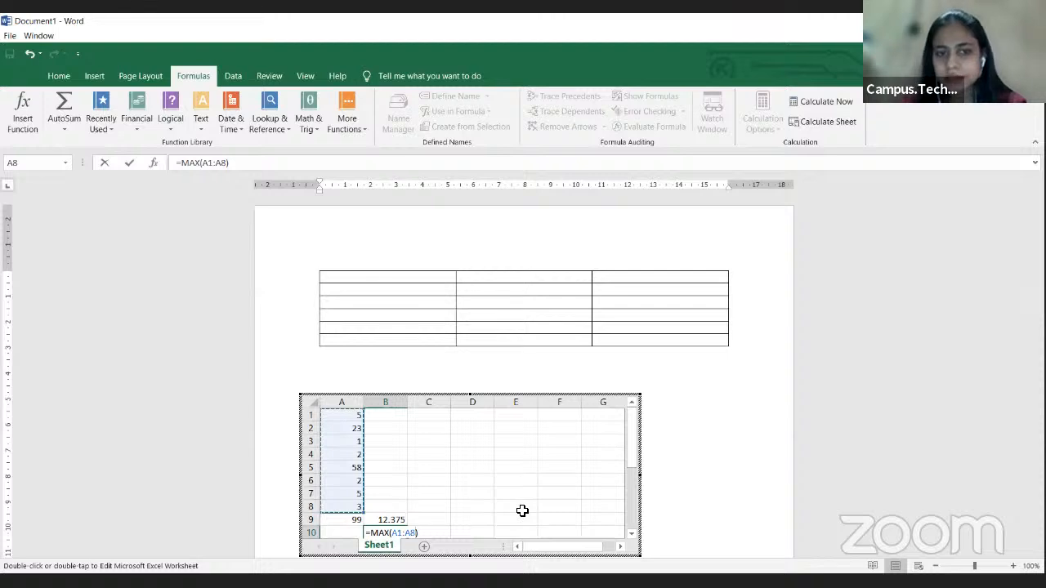
{"action": "key", "text": "Return"}
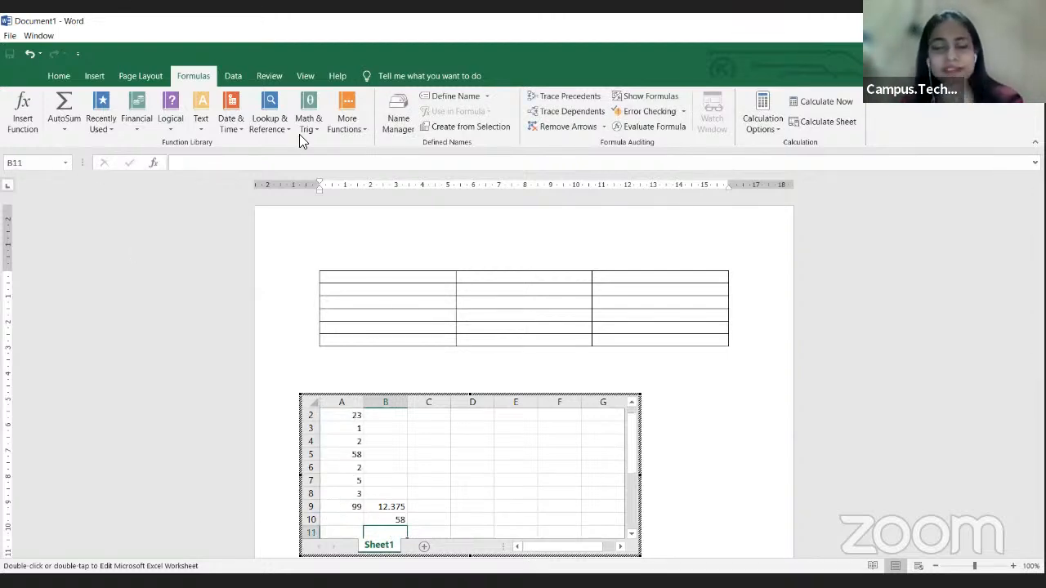
Return to the document and fill the Word table's first column with 5, 2, 1, 5, 32 and =sum.
{"action": "left_click", "coordinate": [387, 289]}
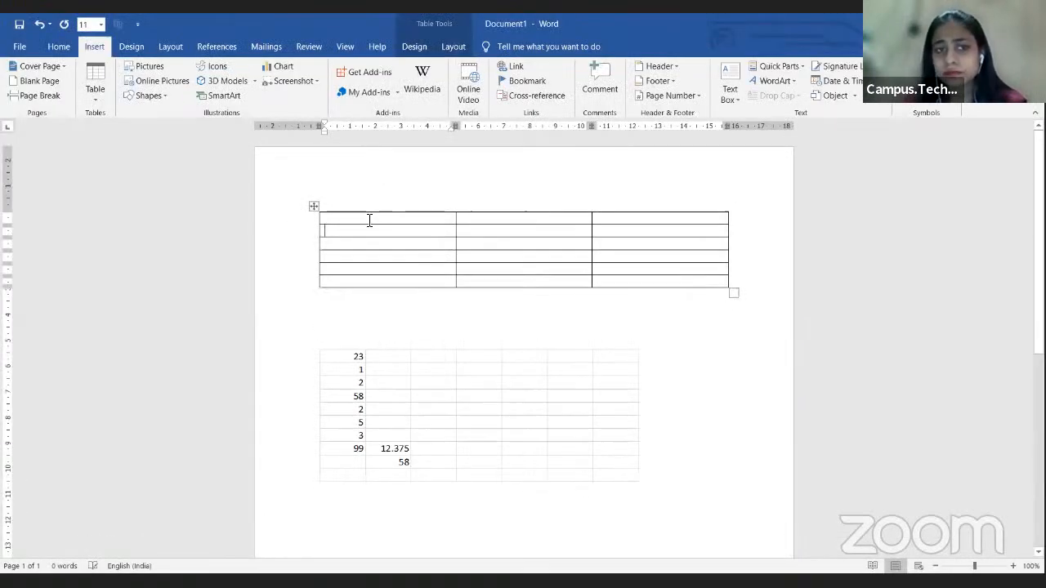
{"action": "left_click", "coordinate": [369, 222]}
{"action": "type", "text": "5"}
{"action": "key", "text": "Down"}
{"action": "type", "text": "2"}
{"action": "key", "text": "Down"}
{"action": "type", "text": "1"}
{"action": "key", "text": "Down"}
{"action": "type", "text": "5 32 "}
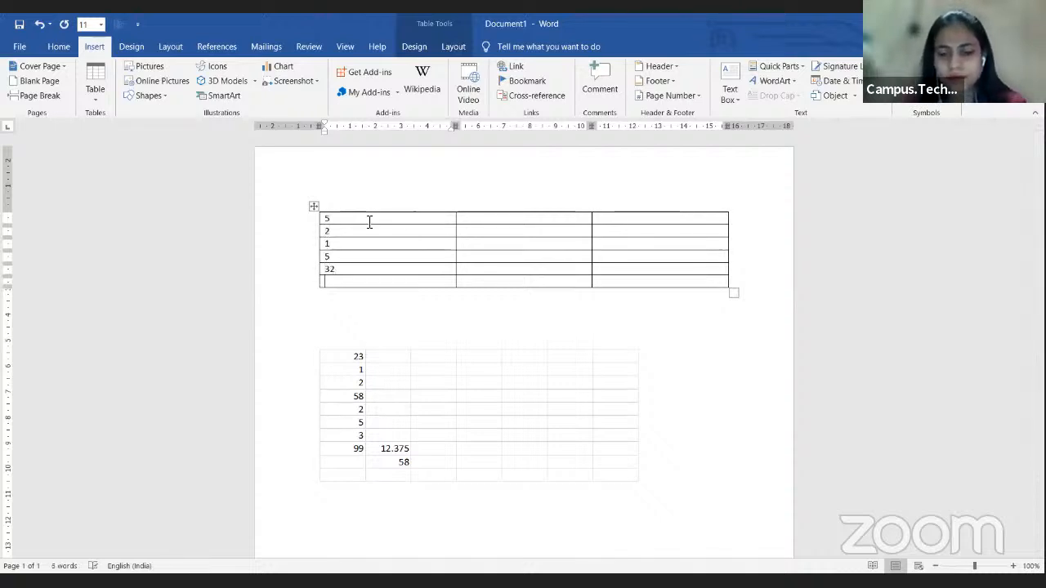
{"action": "type", "text": "="}
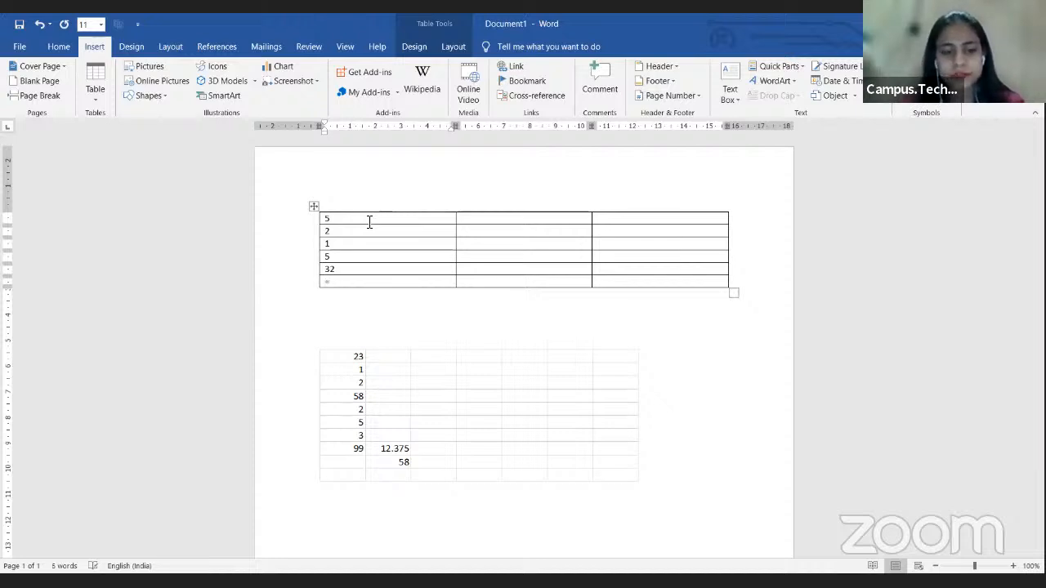
{"action": "type", "text": "sum"}
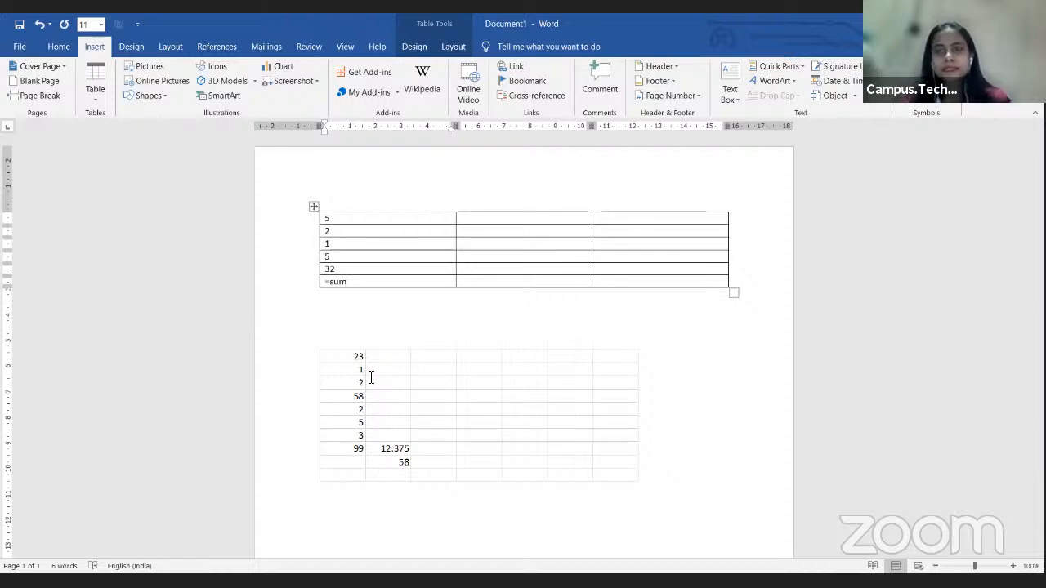
Reopen the embedded spreadsheet and examine the available function categories, including Recently Used, Financial, Logical, Math & Trig and More Functions.
{"action": "double_click", "coordinate": [369, 378]}
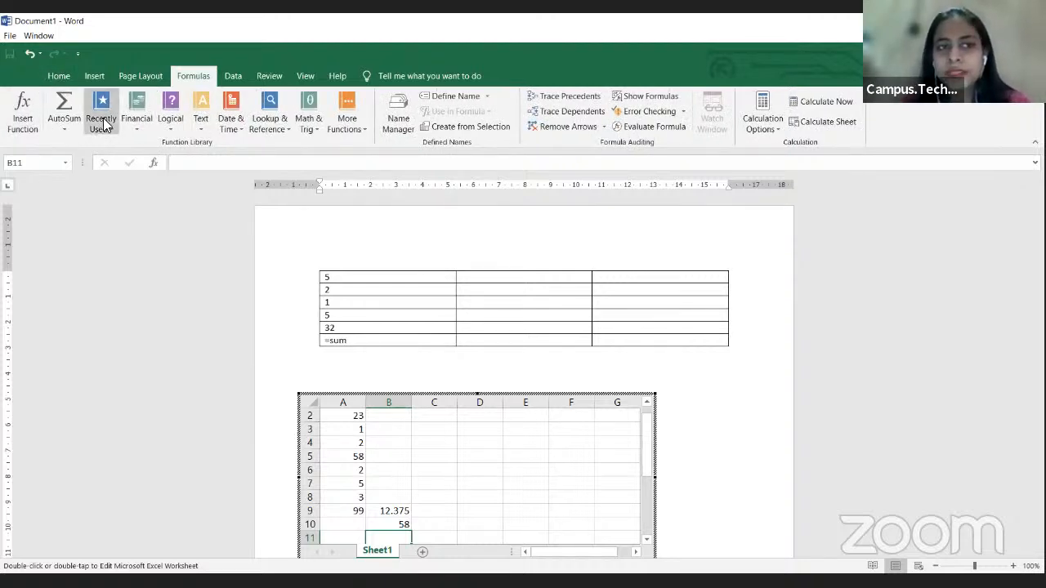
{"action": "left_click", "coordinate": [59, 127]}
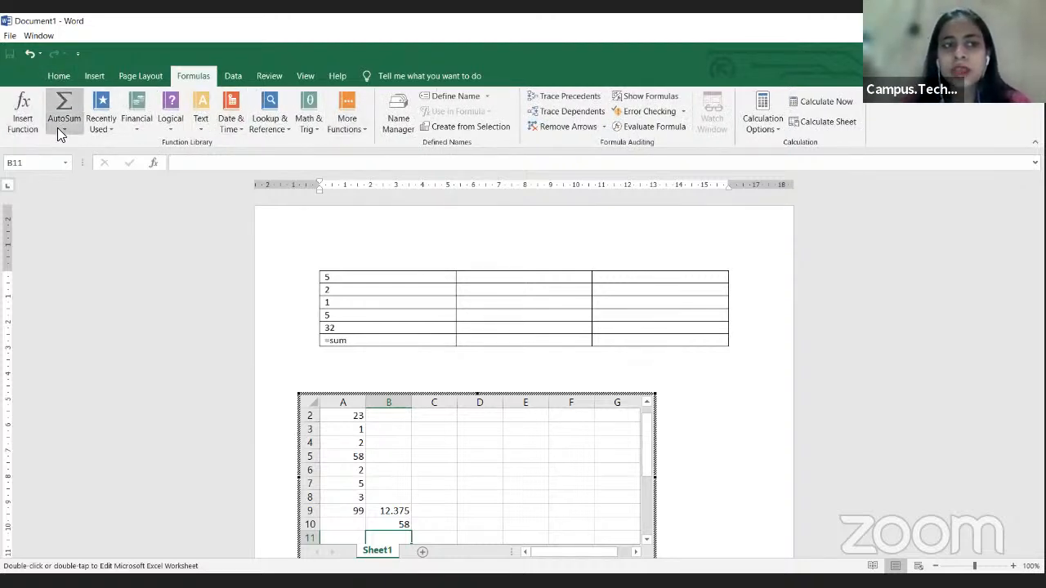
{"action": "left_click", "coordinate": [118, 131]}
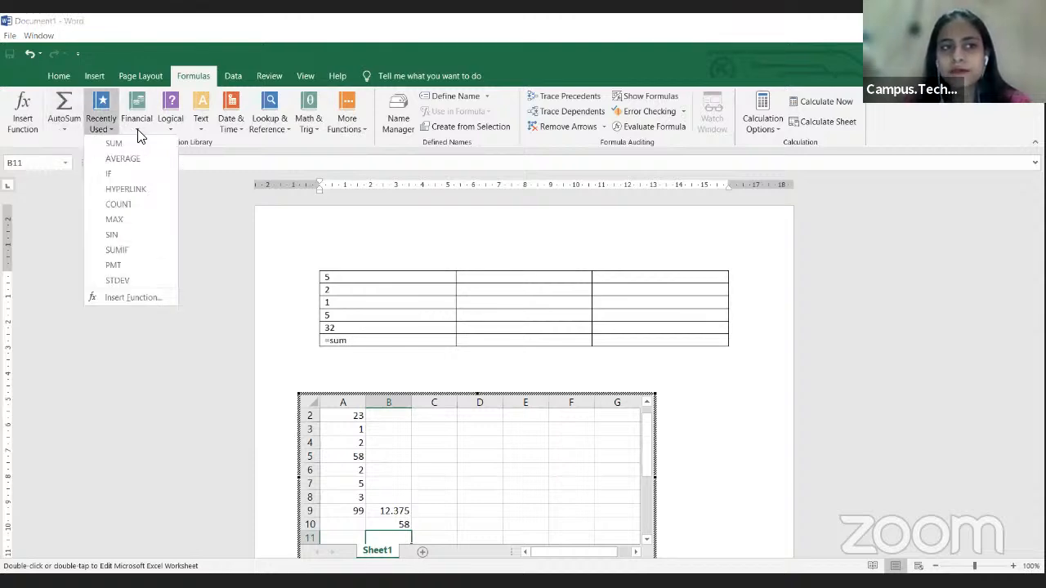
{"action": "left_click", "coordinate": [137, 121]}
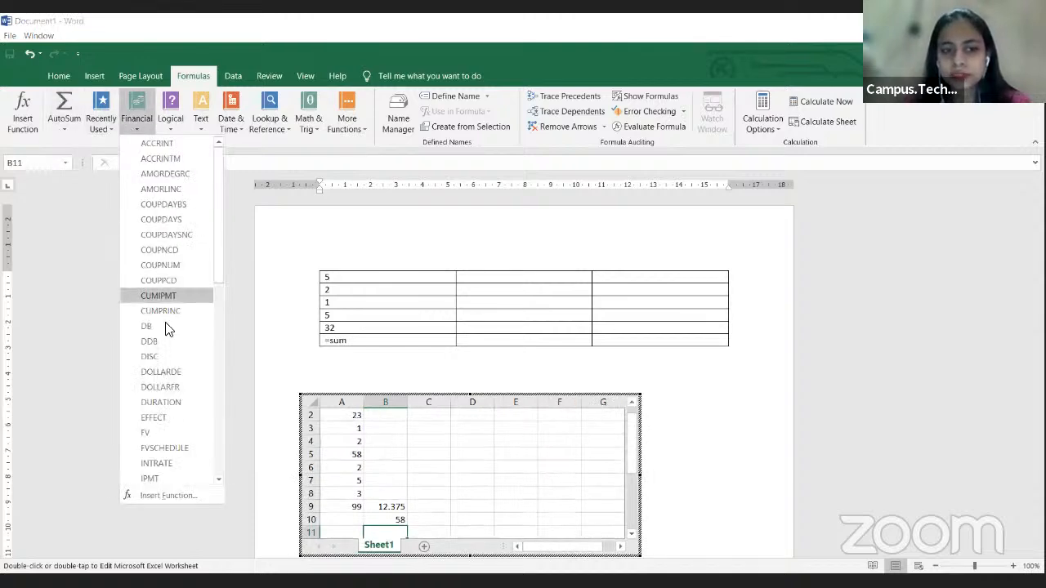
{"action": "left_click", "coordinate": [173, 134]}
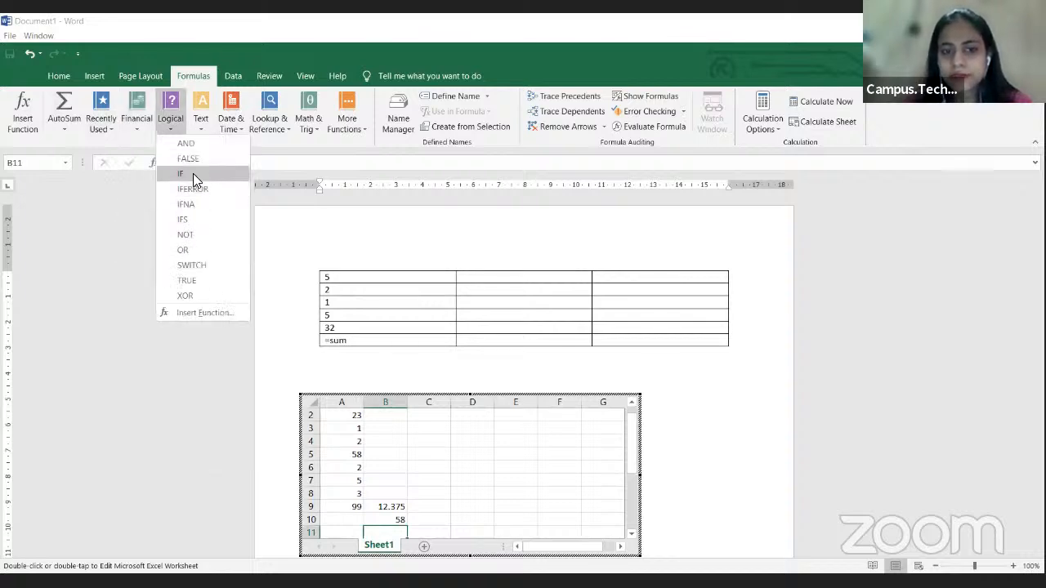
{"action": "left_click", "coordinate": [193, 173]}
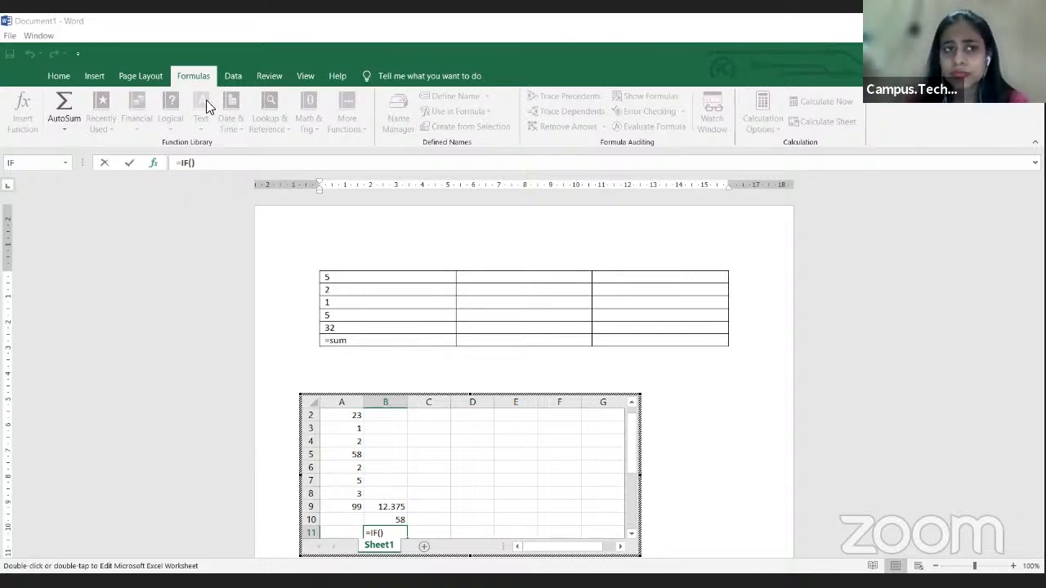
{"action": "key", "text": "Escape"}
{"action": "left_click", "coordinate": [201, 132]}
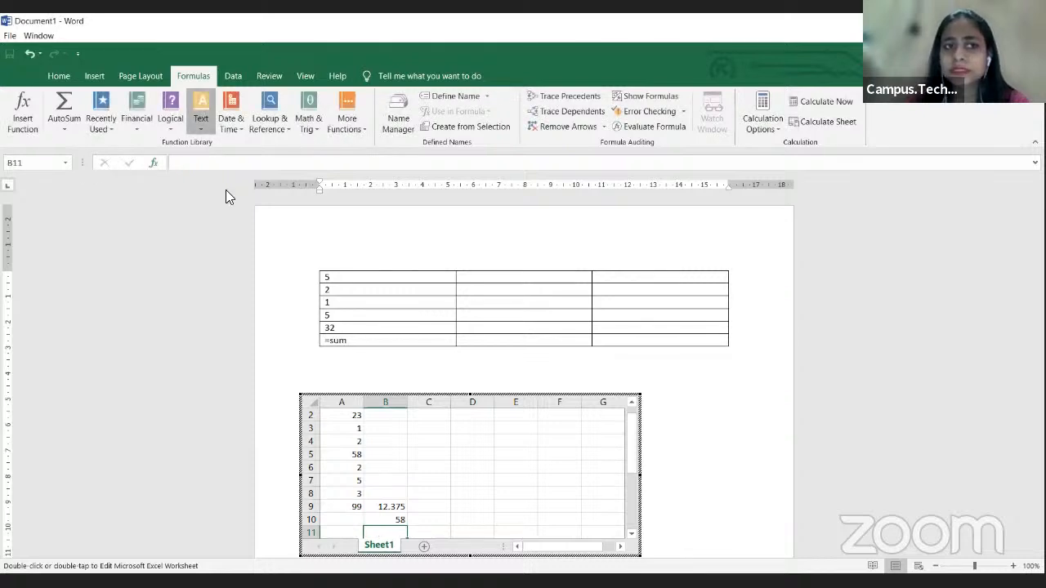
{"action": "left_click", "coordinate": [240, 131]}
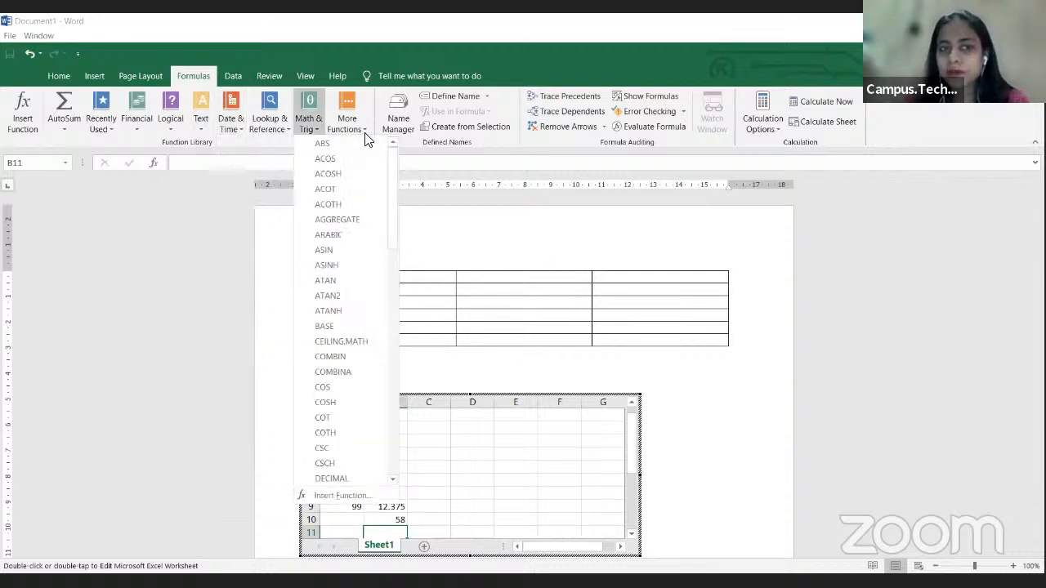
{"action": "left_click", "coordinate": [367, 97]}
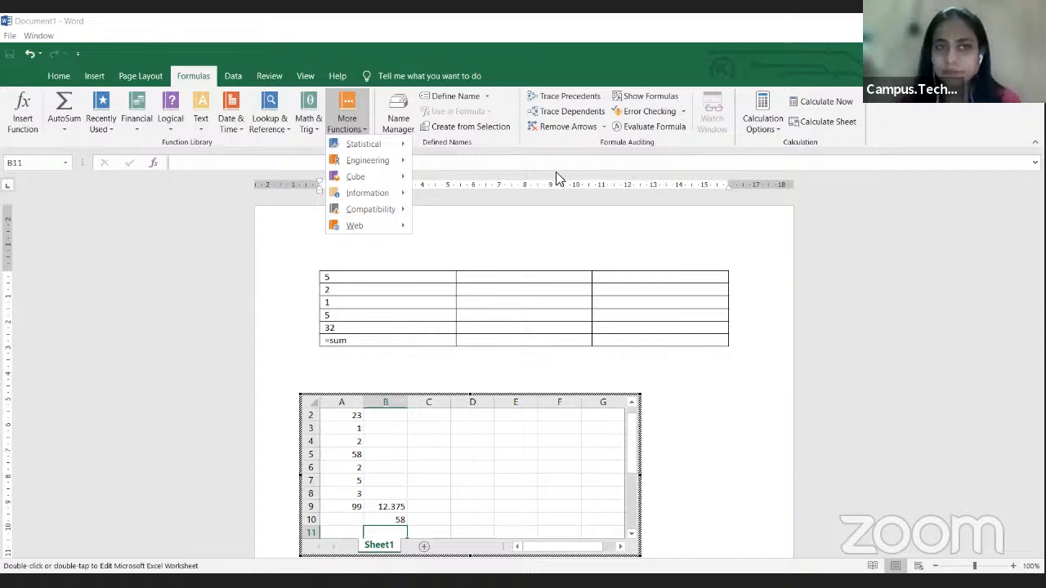
{"action": "left_click", "coordinate": [714, 469]}
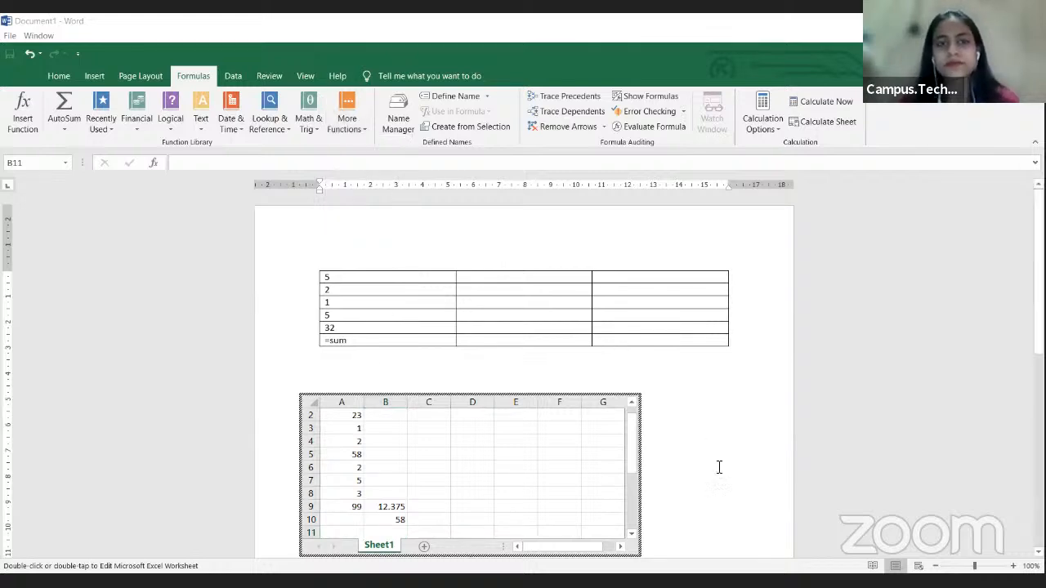
Look over the available table types, including Excel Spreadsheet, and reopen the embedded spreadsheet to examine its editing tools.
{"action": "left_click", "coordinate": [415, 390]}
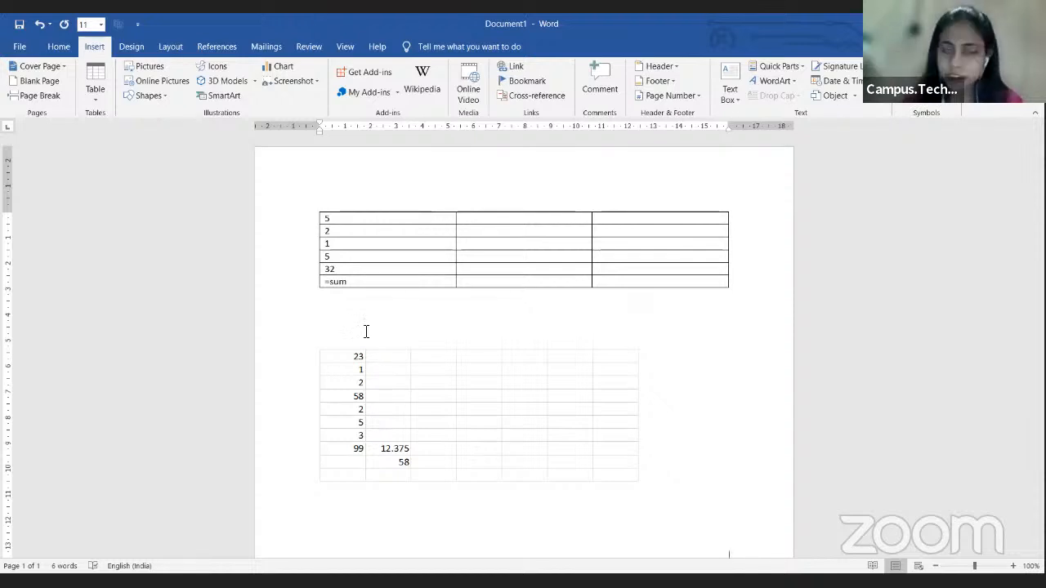
{"action": "left_click", "coordinate": [95, 95]}
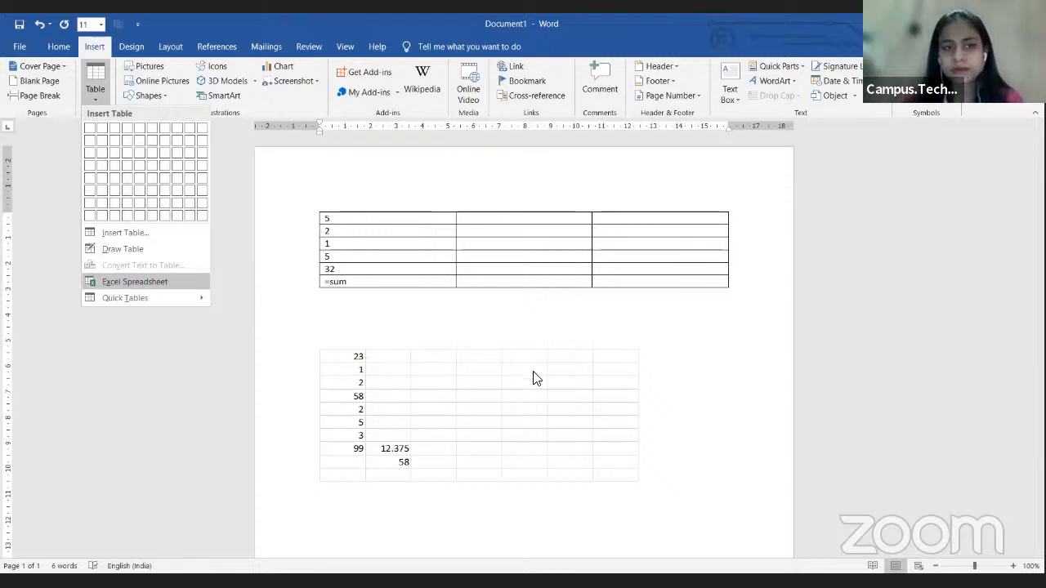
{"action": "left_click", "coordinate": [462, 374]}
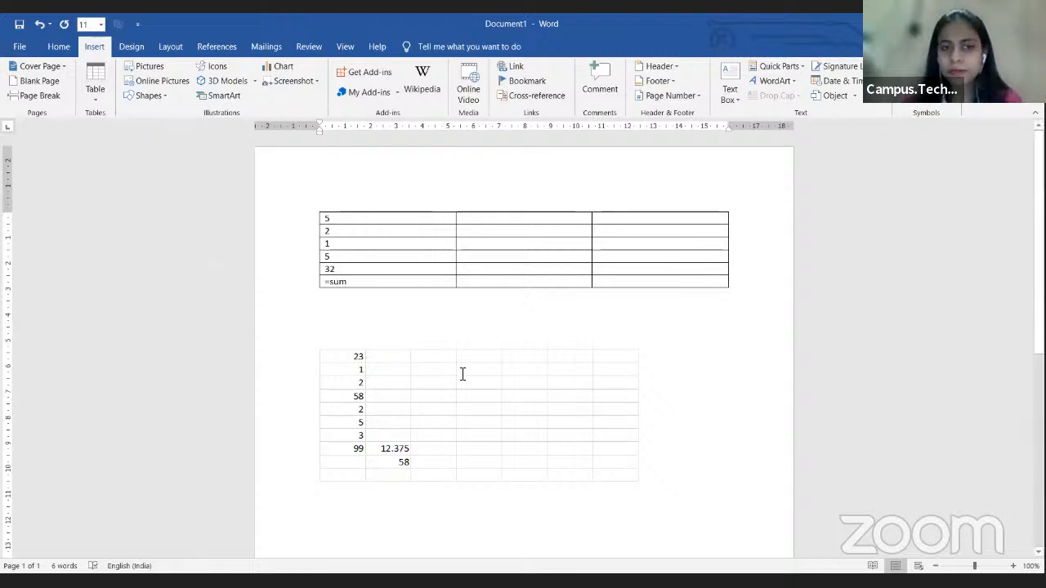
{"action": "left_click", "coordinate": [460, 376]}
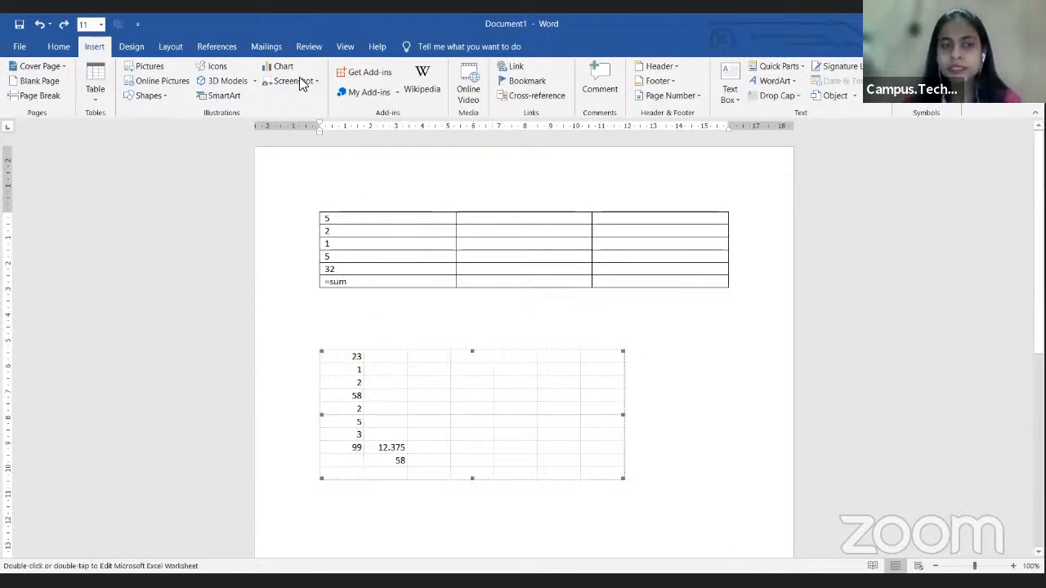
{"action": "double_click", "coordinate": [432, 409]}
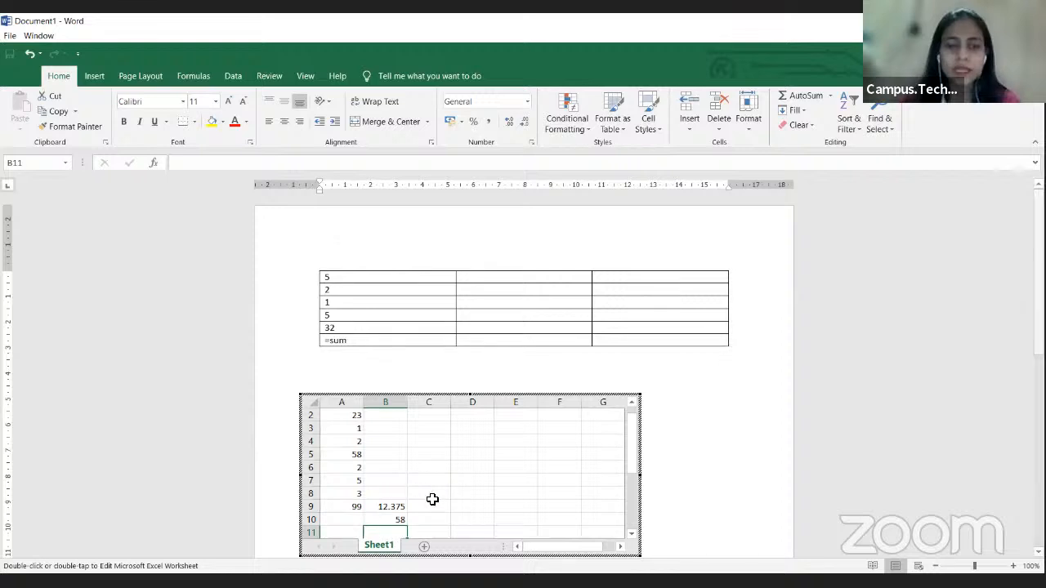
{"action": "left_click", "coordinate": [766, 499]}
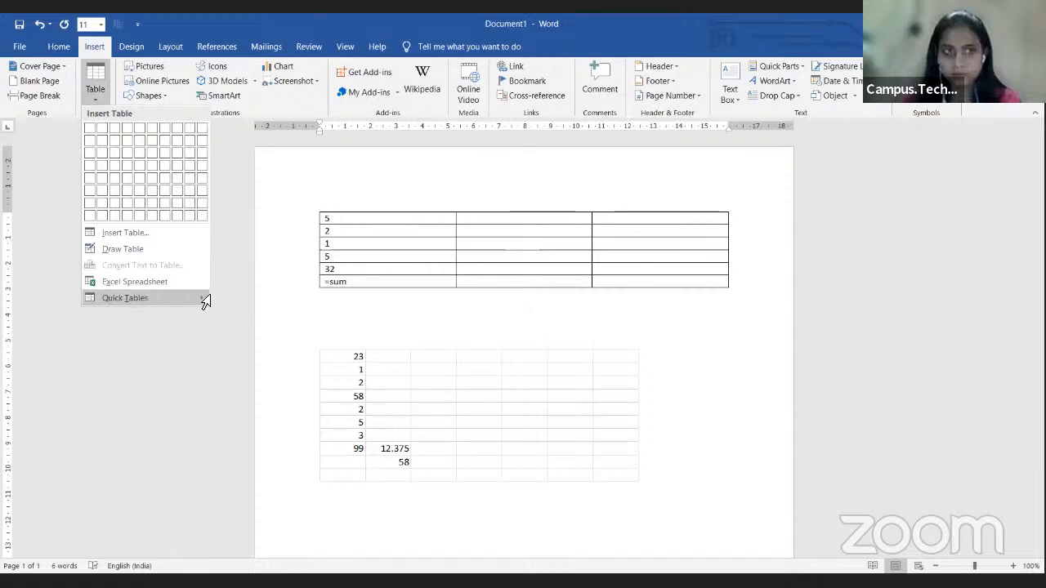
Insert the built-in Tabular List quick table below the embedded spreadsheet.
{"action": "mouse_move", "coordinate": [207, 301]}
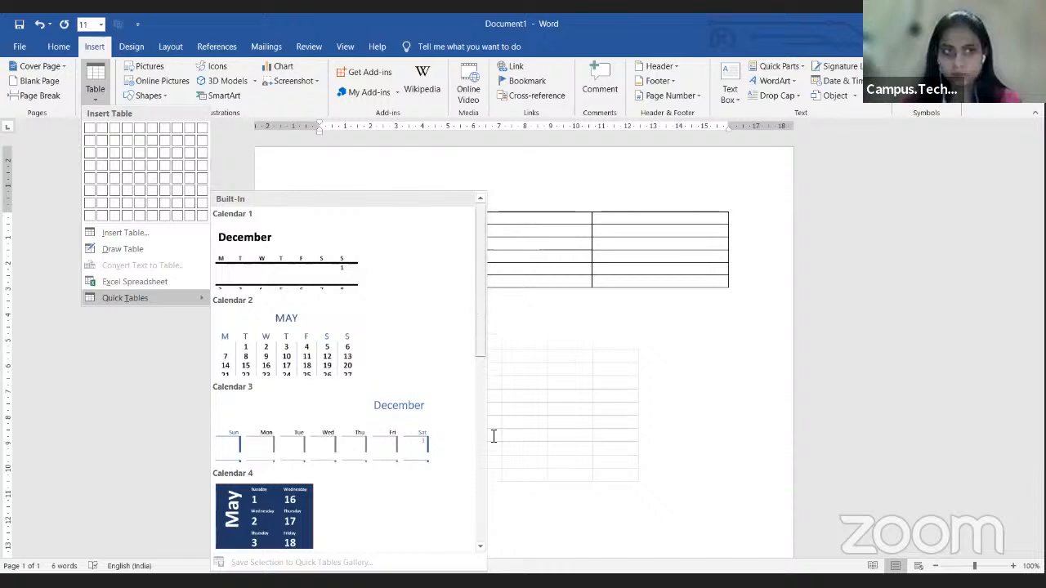
{"action": "scroll", "coordinate": [301, 361], "scroll_direction": "down", "scroll_amount": 3}
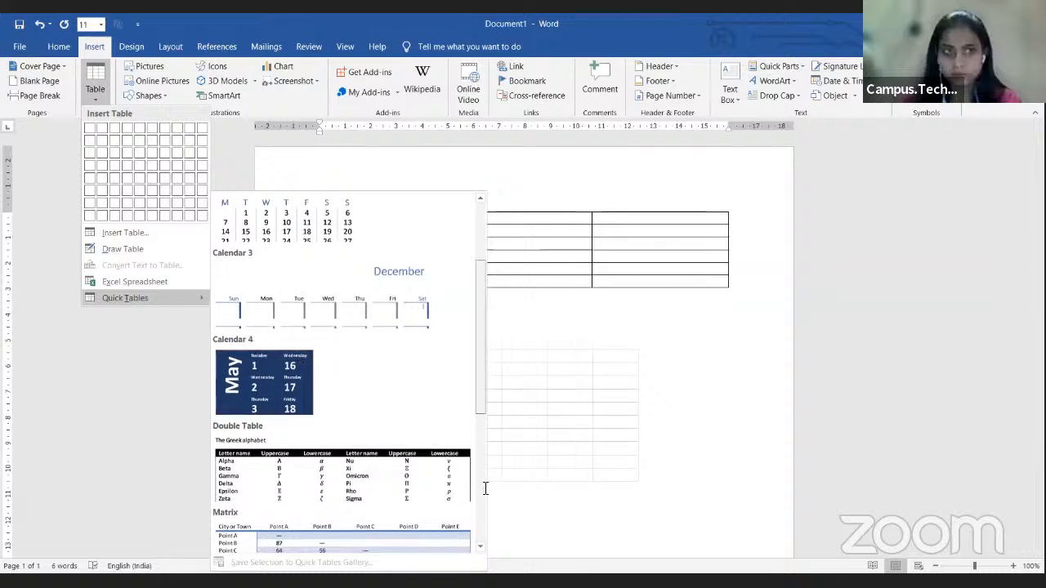
{"action": "scroll", "coordinate": [484, 490], "scroll_direction": "down", "scroll_amount": 5}
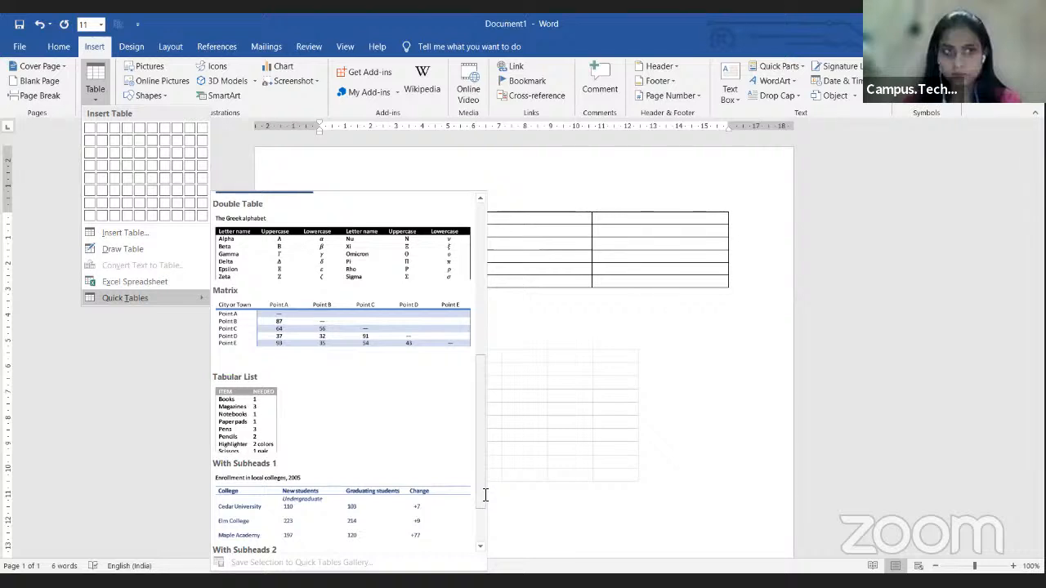
{"action": "scroll", "coordinate": [485, 494], "scroll_direction": "down", "scroll_amount": 2}
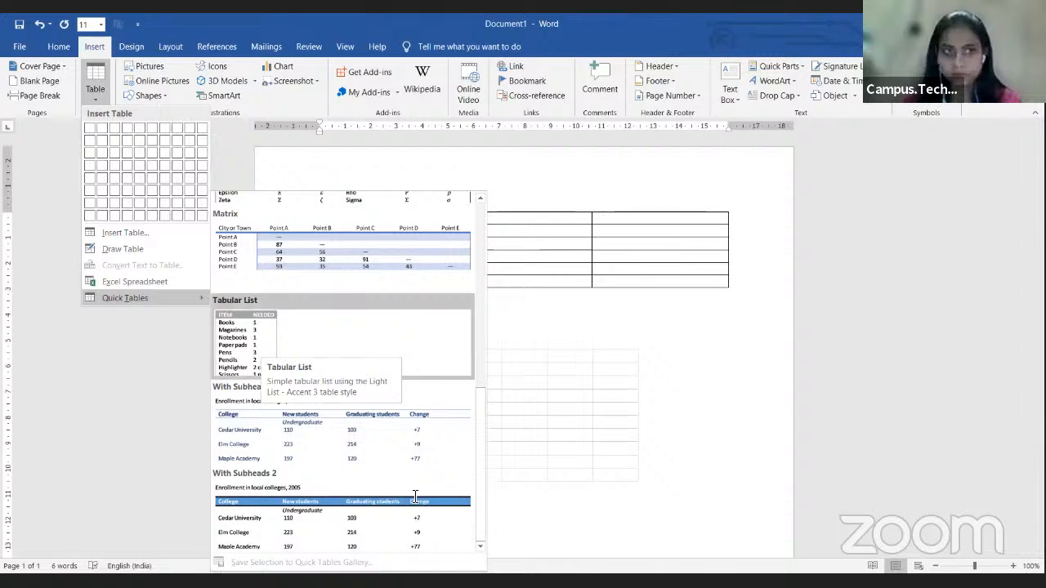
{"action": "left_click", "coordinate": [376, 372]}
{"action": "scroll", "coordinate": [376, 373], "scroll_direction": "down", "scroll_amount": 3}
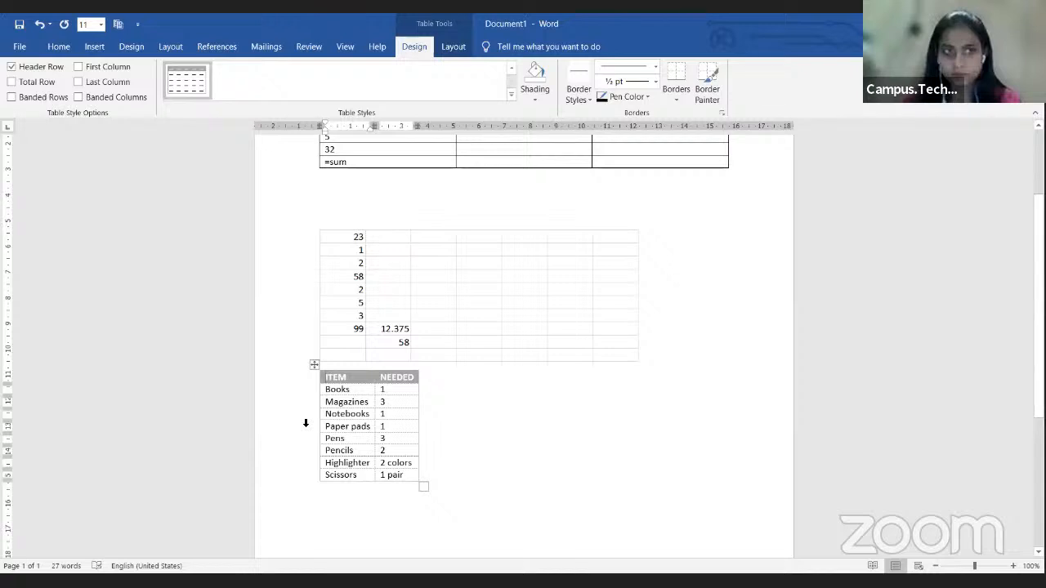
Use Draw Table to add vertical dividers in the Word table's first and second columns and diagonal lines in the second column.
{"action": "key", "text": "alt+n"}
{"action": "key", "text": "t"}
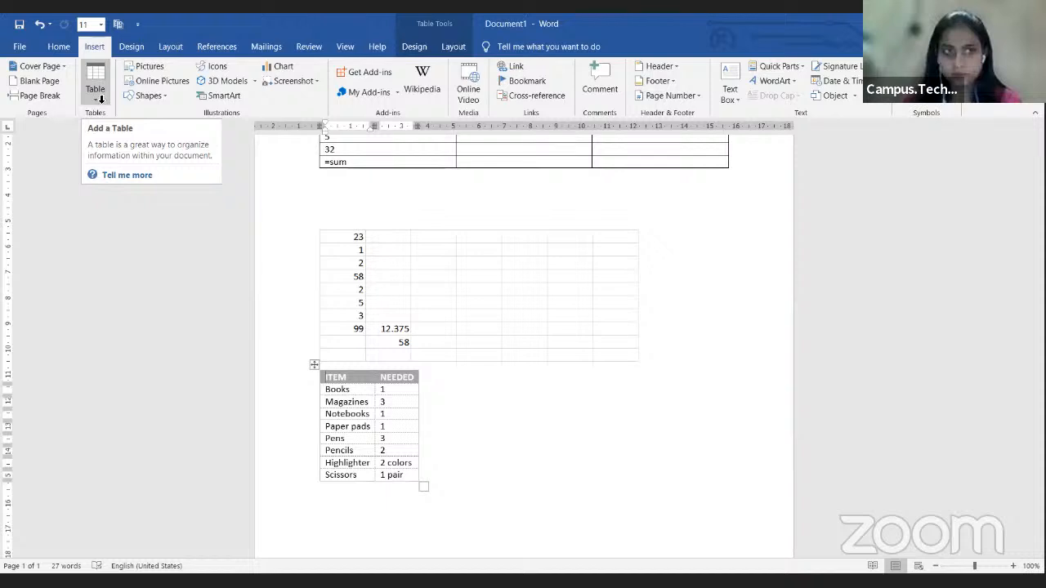
{"action": "left_click", "coordinate": [149, 248]}
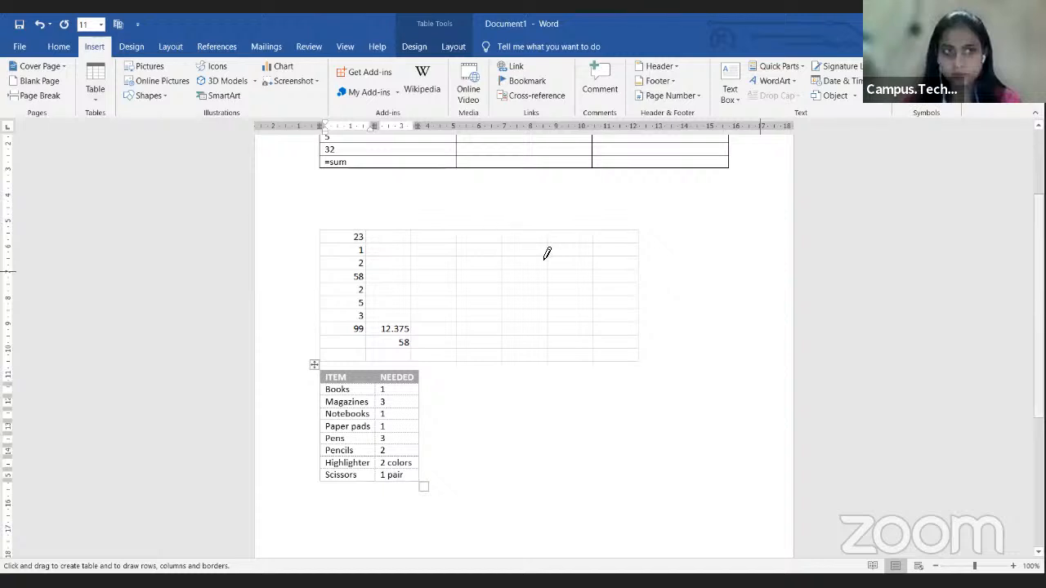
{"action": "scroll", "coordinate": [577, 257], "scroll_direction": "up", "scroll_amount": 3}
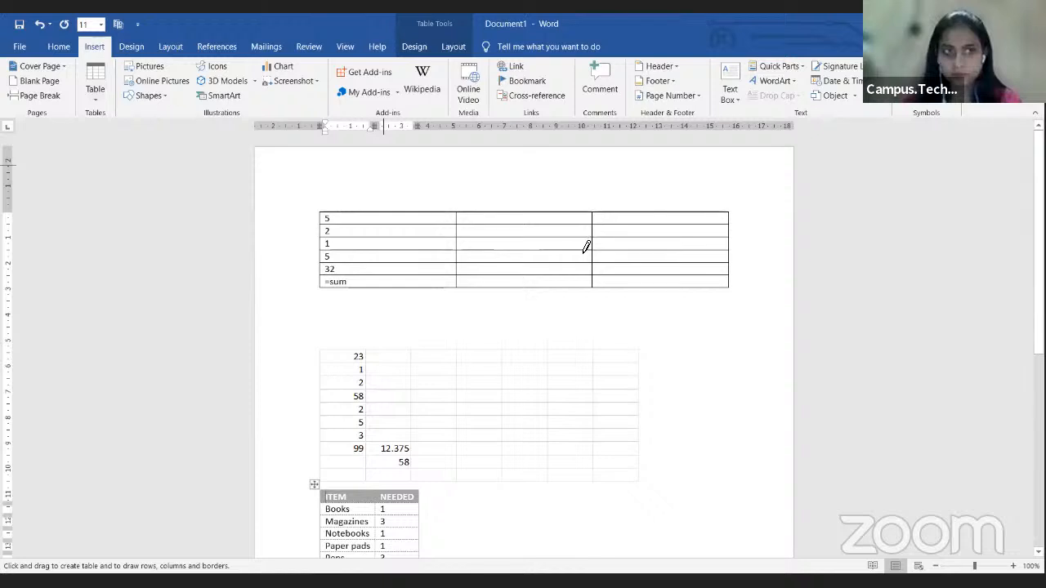
{"action": "left_click_drag", "start_coordinate": [374, 215], "coordinate": [374, 228]}
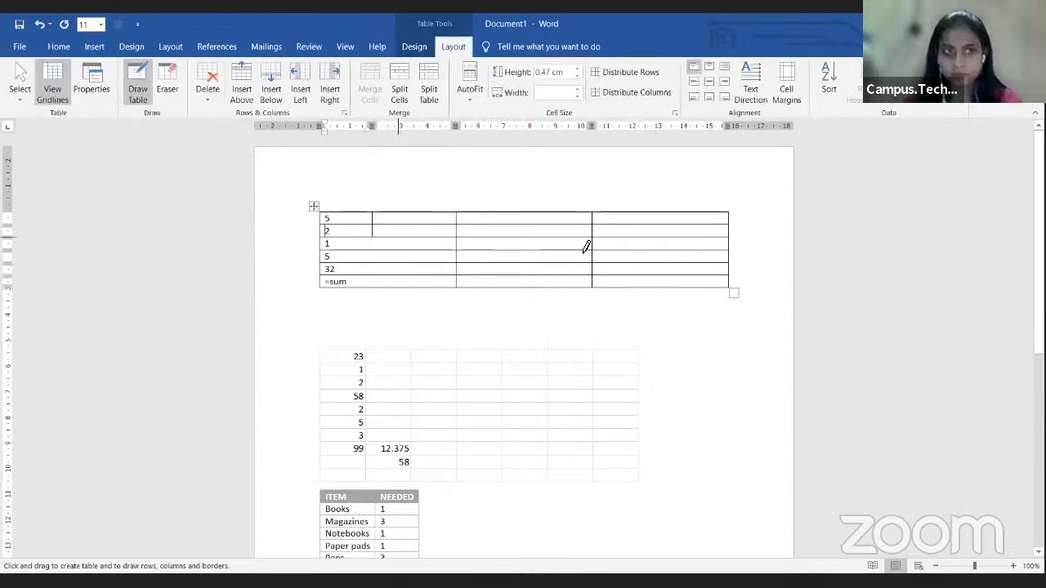
{"action": "left_click_drag", "start_coordinate": [526, 240], "coordinate": [547, 259]}
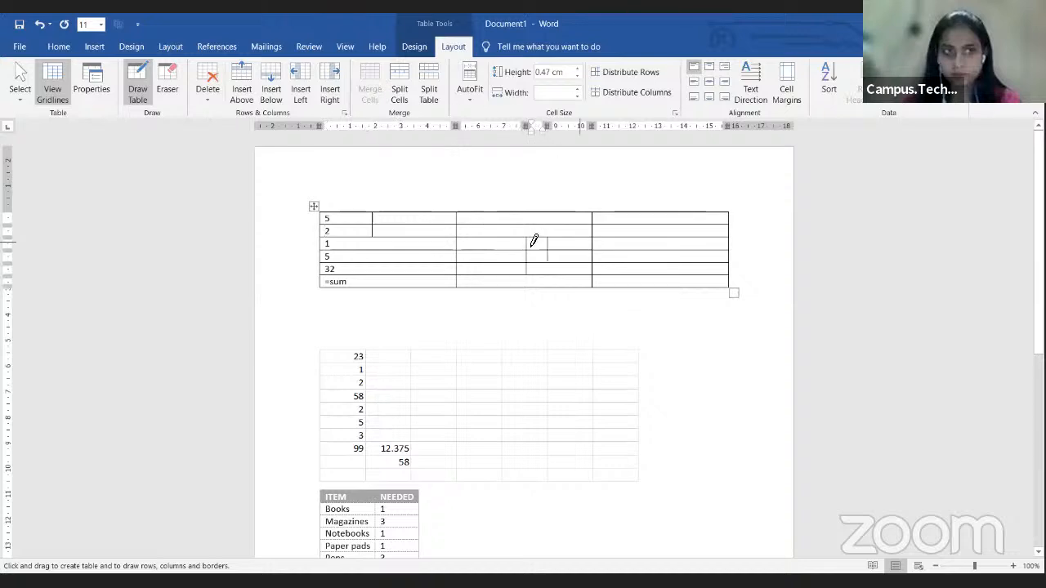
{"action": "left_click_drag", "start_coordinate": [549, 240], "coordinate": [556, 245]}
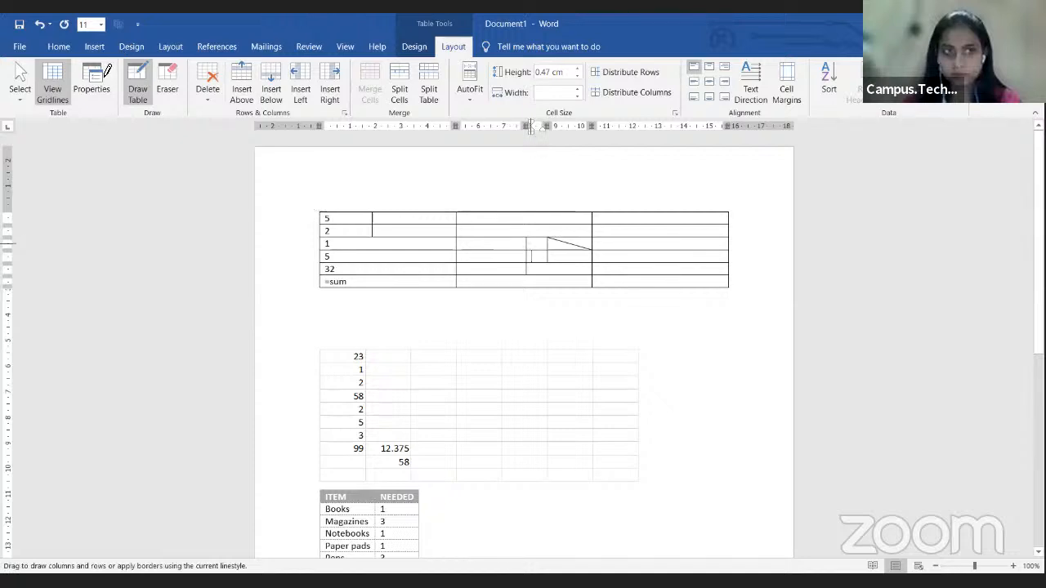
{"action": "left_click_drag", "start_coordinate": [530, 243], "coordinate": [585, 244]}
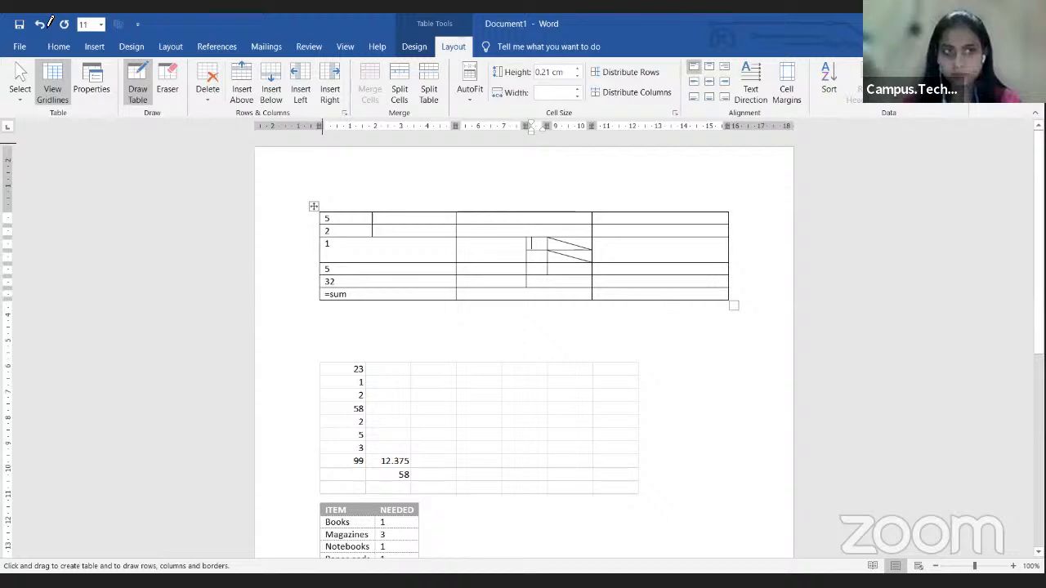
{"action": "left_click", "coordinate": [94, 47]}
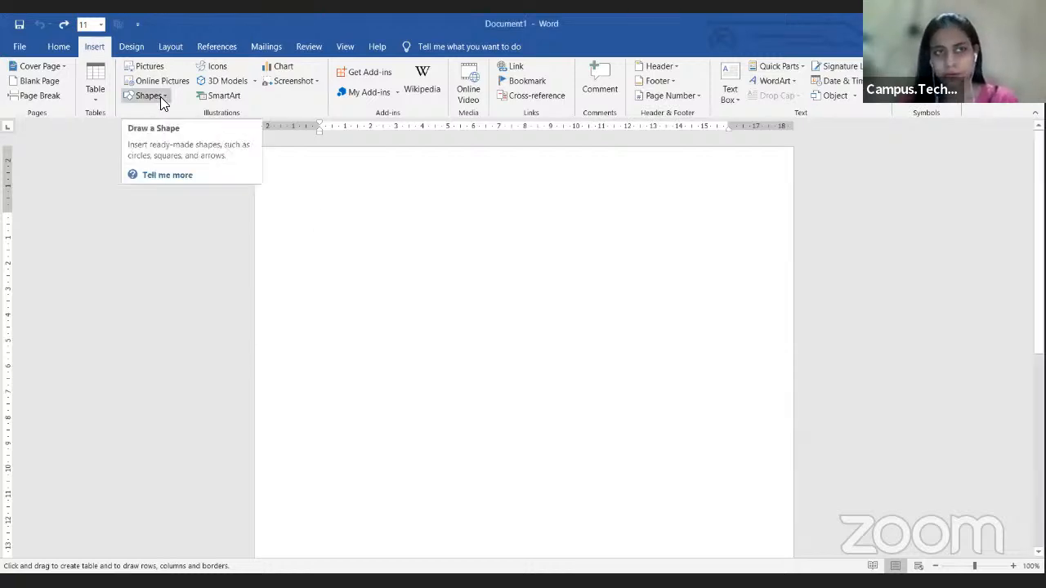
{"action": "left_click", "coordinate": [148, 96]}
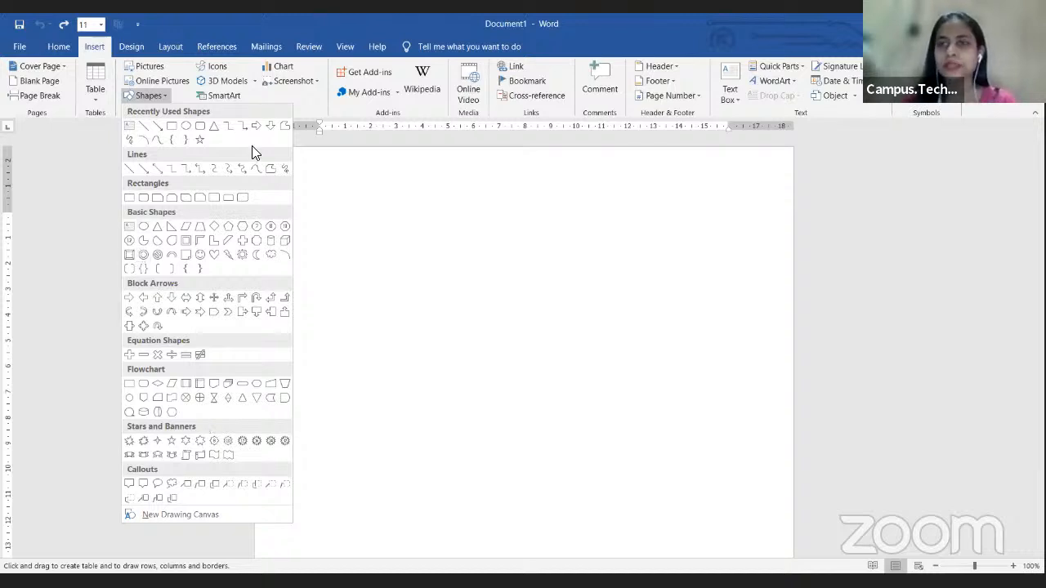
{"action": "left_click", "coordinate": [144, 229]}
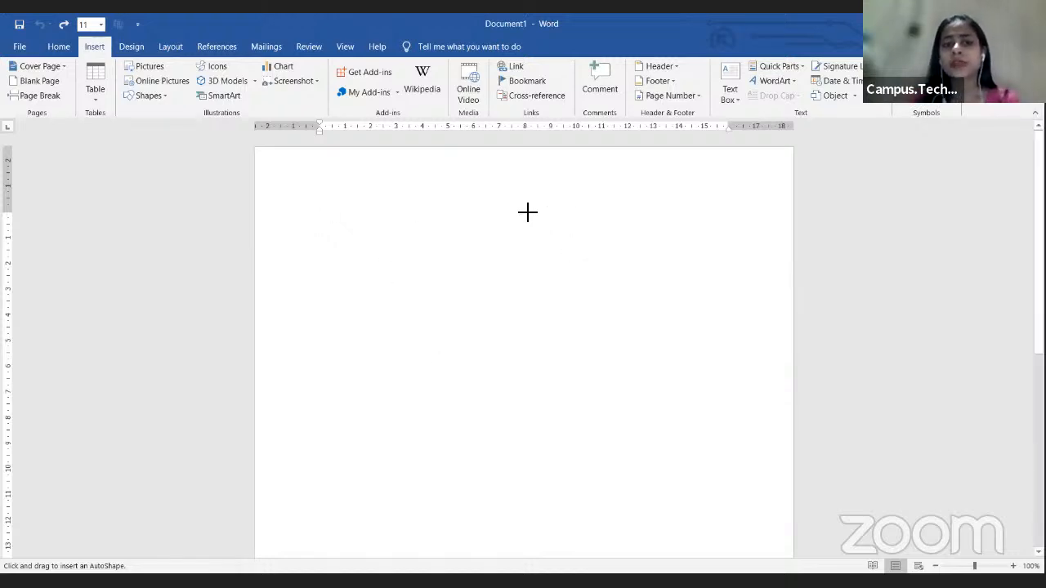
{"action": "left_click", "coordinate": [519, 214]}
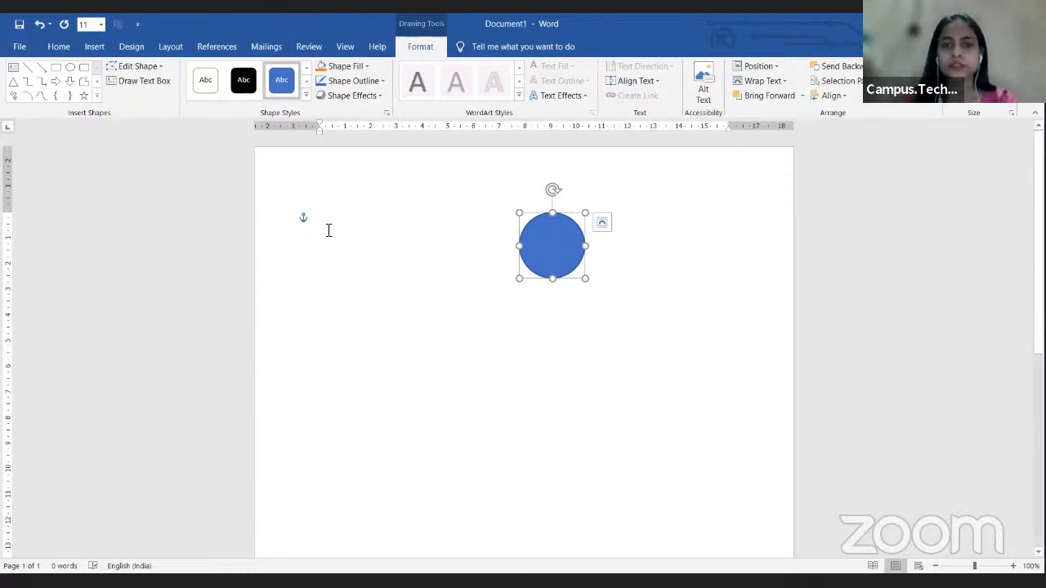
{"action": "key", "text": "ctrl+z"}
Draw an oval on the blank page and stretch it to about 11.5 cm wide and 15.5 cm tall.
{"action": "left_click", "coordinate": [95, 45]}
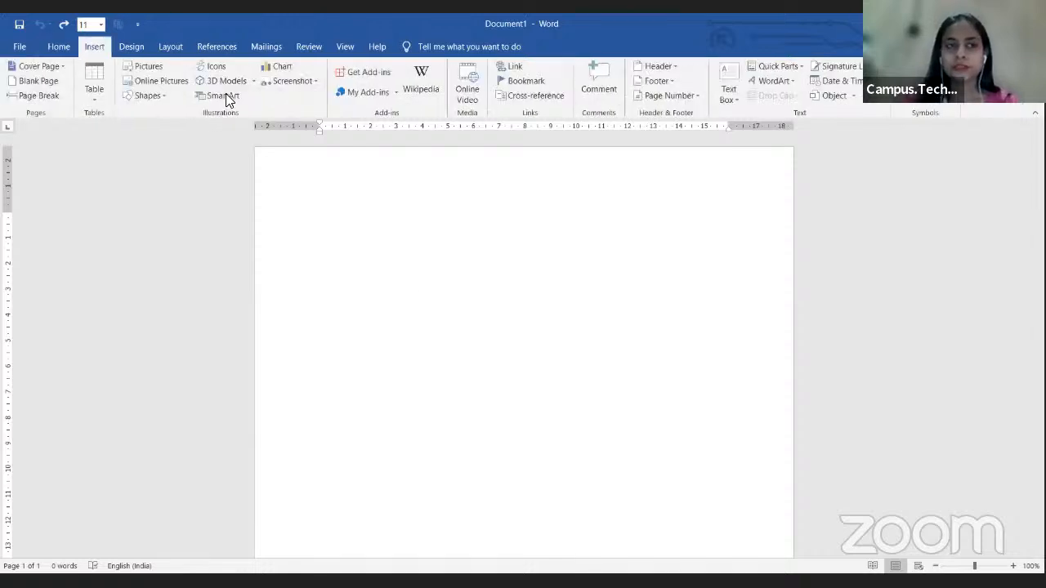
{"action": "left_click", "coordinate": [144, 229]}
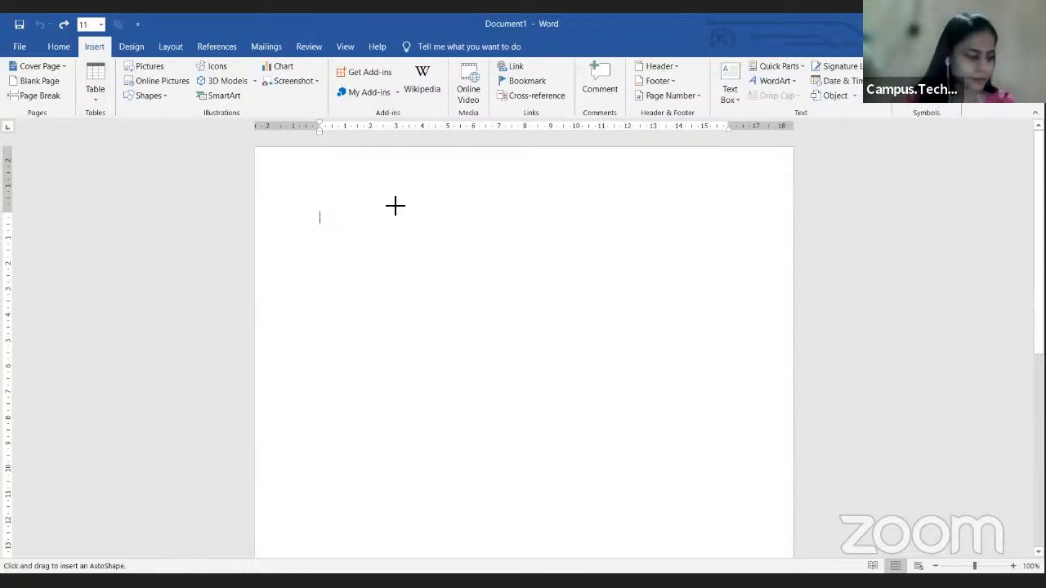
{"action": "mouse_move", "coordinate": [395, 205]}
{"action": "left_mouse_down"}
{"action": "mouse_move", "coordinate": [439, 261]}
{"action": "mouse_move", "coordinate": [553, 318]}
{"action": "mouse_move", "coordinate": [606, 404]}
{"action": "left_mouse_up"}
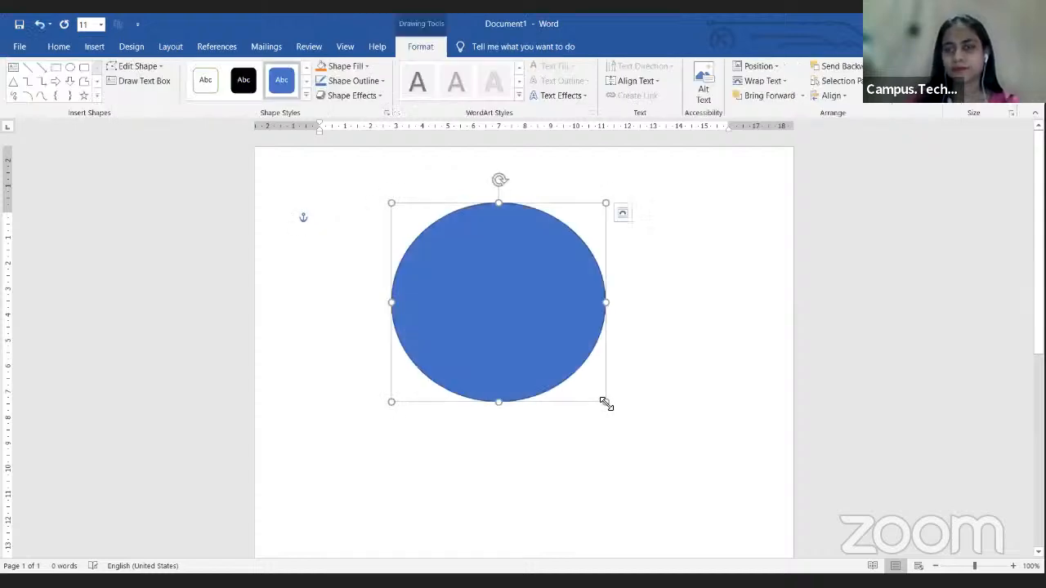
{"action": "left_click_drag", "start_coordinate": [605, 302], "coordinate": [697, 316]}
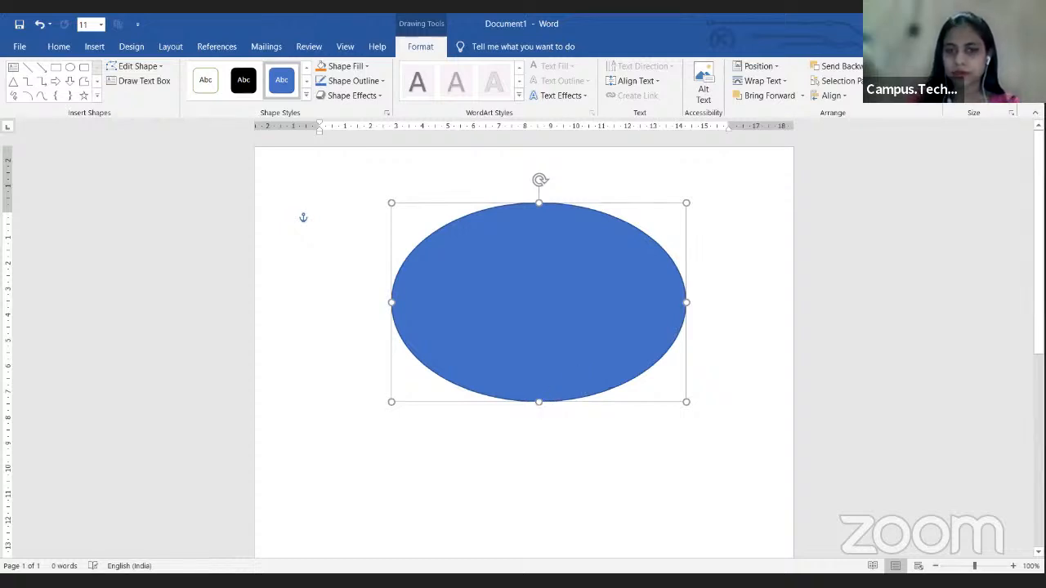
{"action": "left_click_drag", "start_coordinate": [538, 402], "coordinate": [540, 585]}
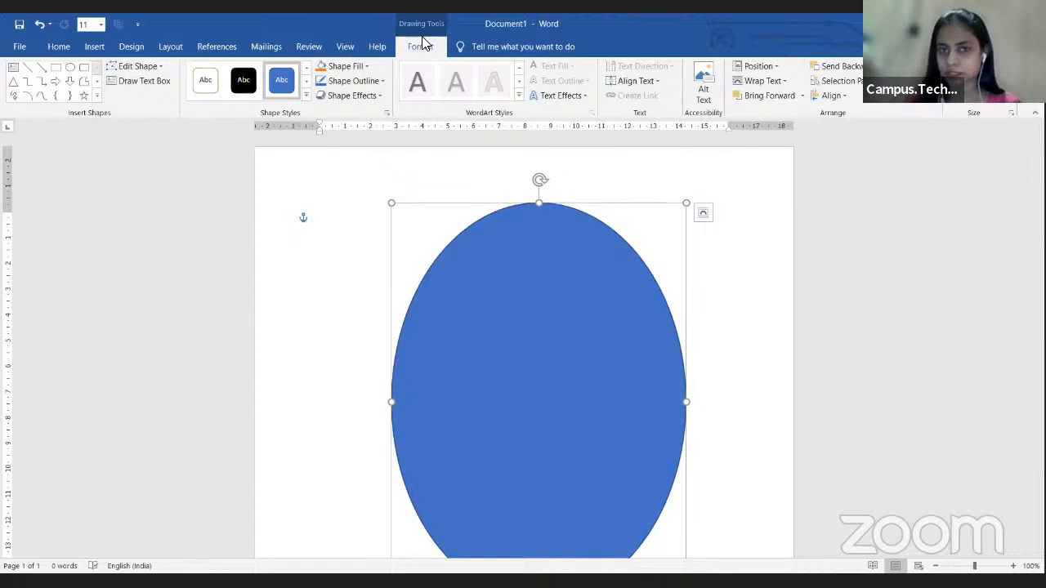
Give the oval a standard yellow fill and a red outline.
{"action": "left_click", "coordinate": [759, 315]}
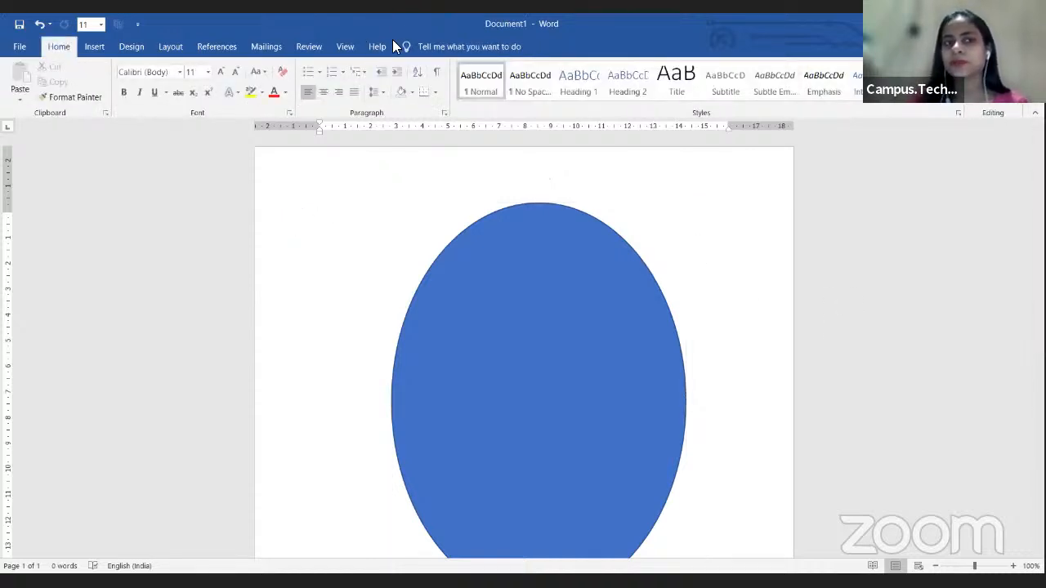
{"action": "left_click", "coordinate": [446, 331]}
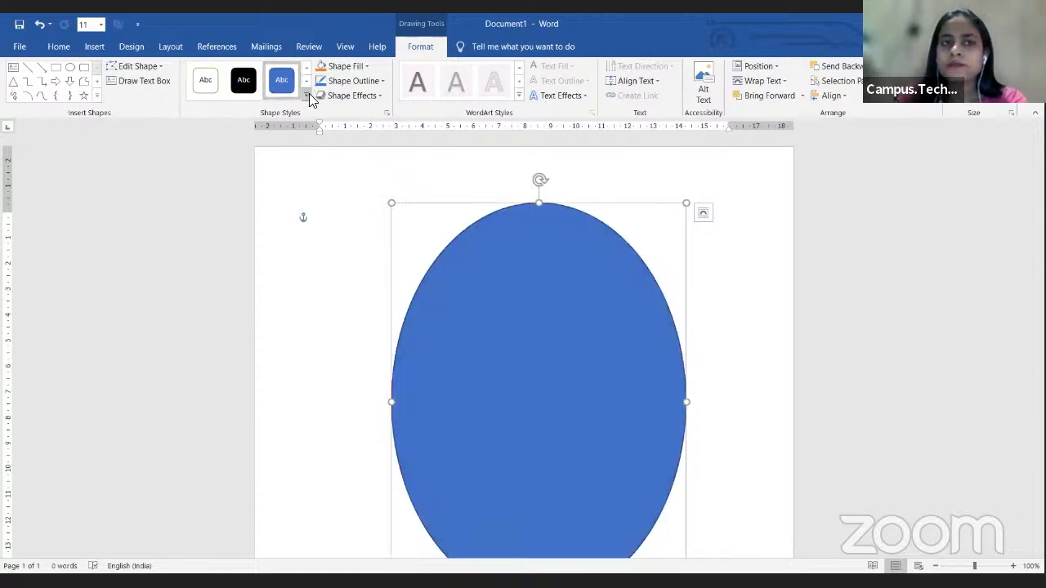
{"action": "left_click", "coordinate": [365, 68]}
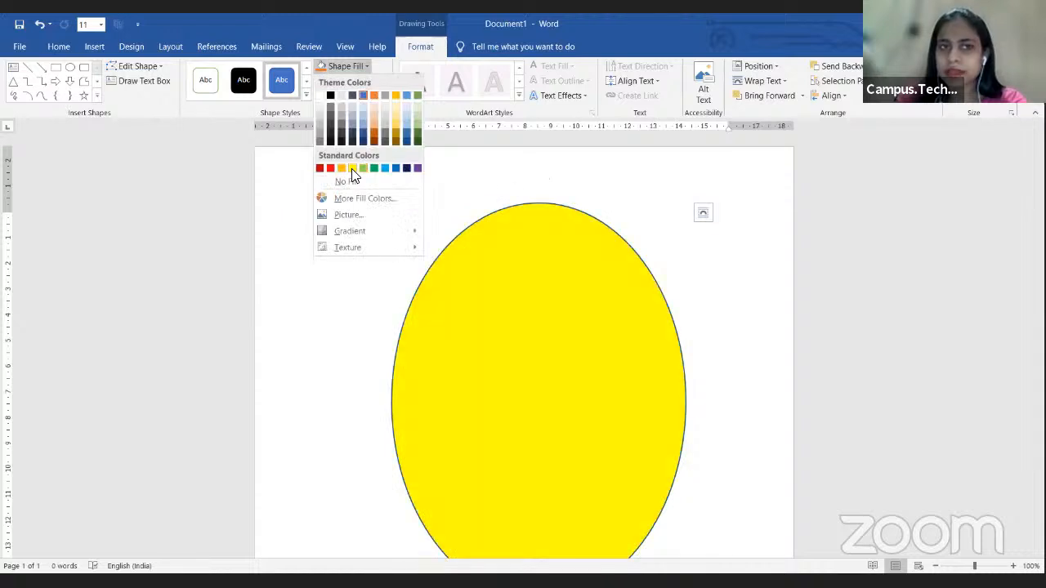
{"action": "left_click", "coordinate": [351, 168]}
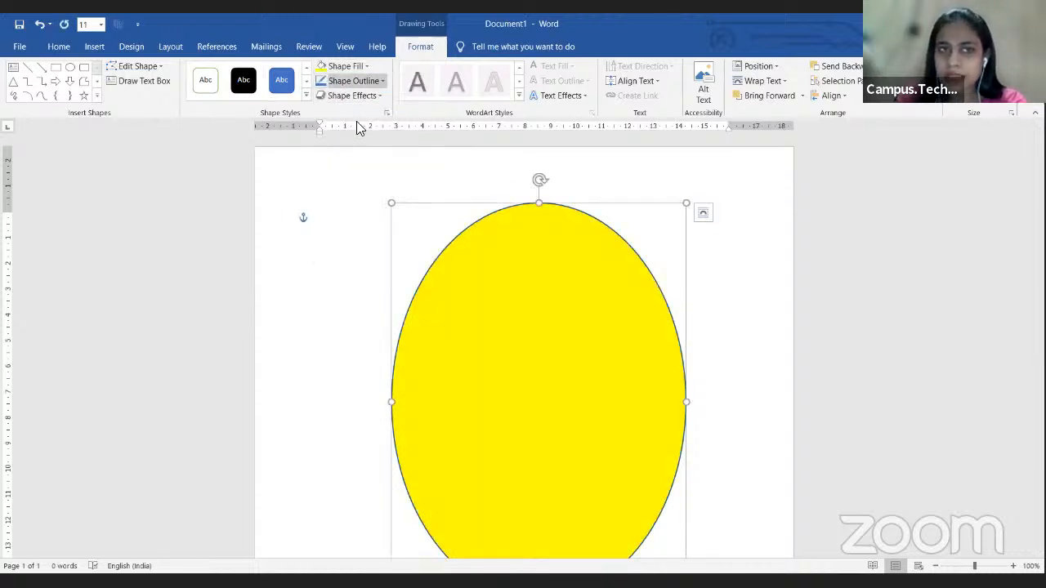
{"action": "left_click", "coordinate": [381, 81]}
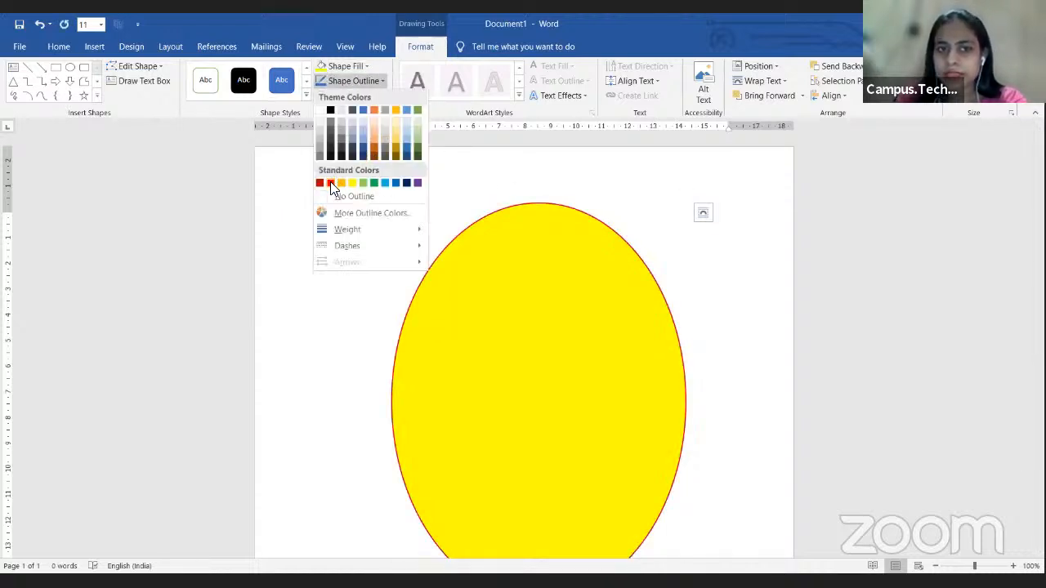
{"action": "left_click", "coordinate": [330, 181]}
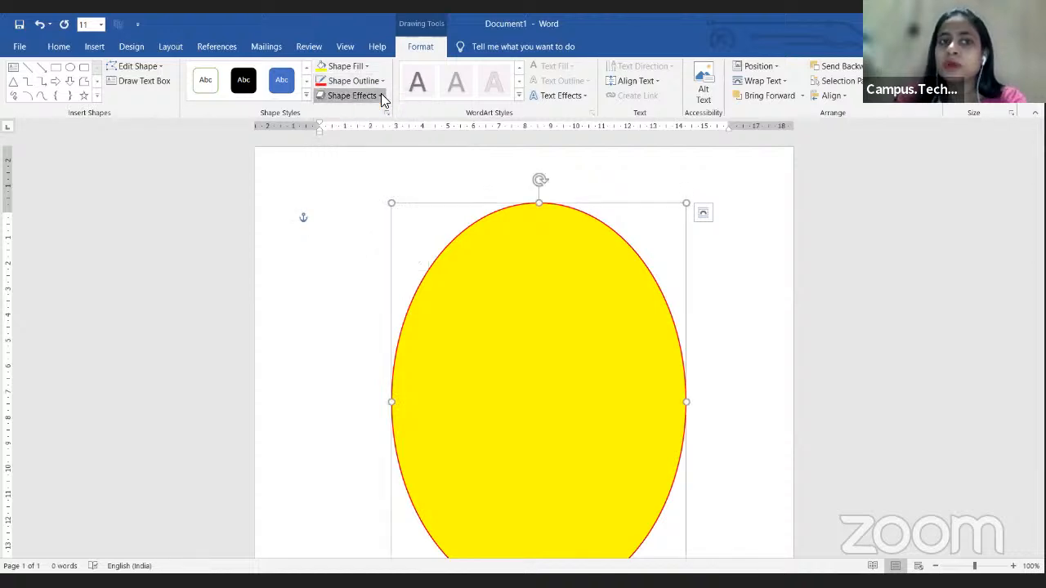
Apply the second 3-D rotation preset in the first row of the Parallel group to the yellow oval.
{"action": "left_click", "coordinate": [381, 95]}
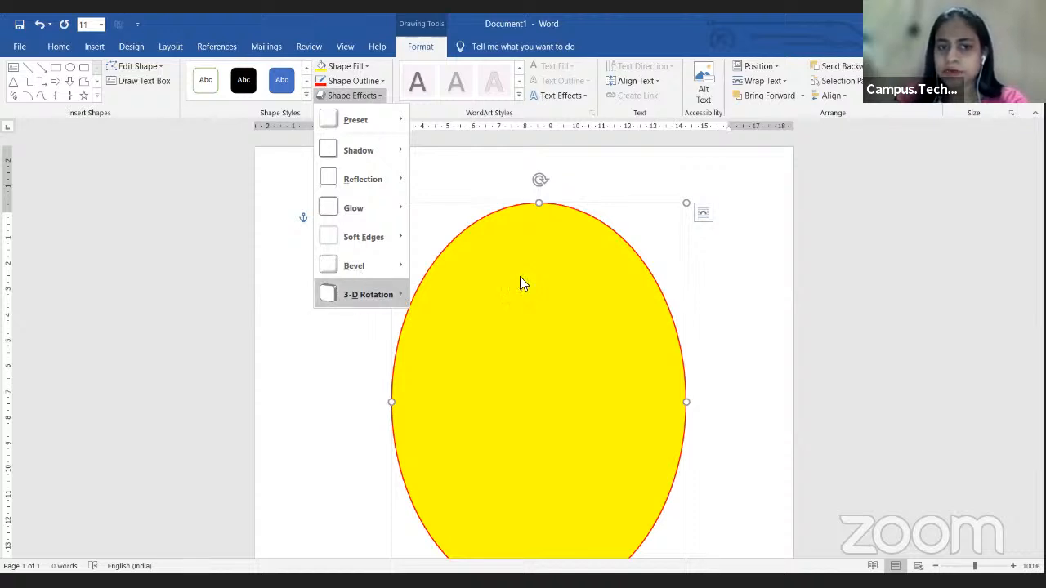
{"action": "mouse_move", "coordinate": [370, 294]}
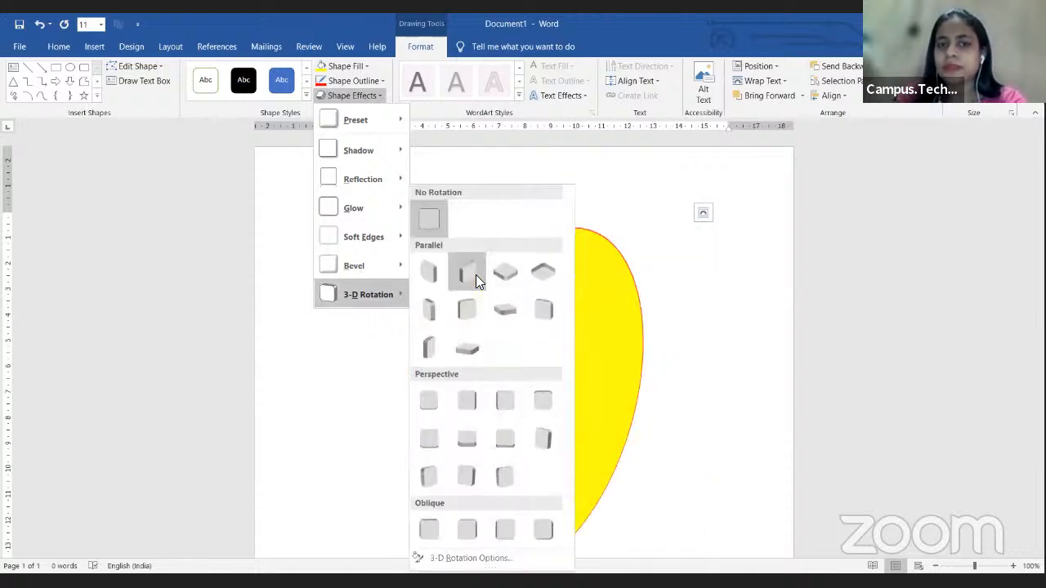
{"action": "left_click", "coordinate": [476, 274]}
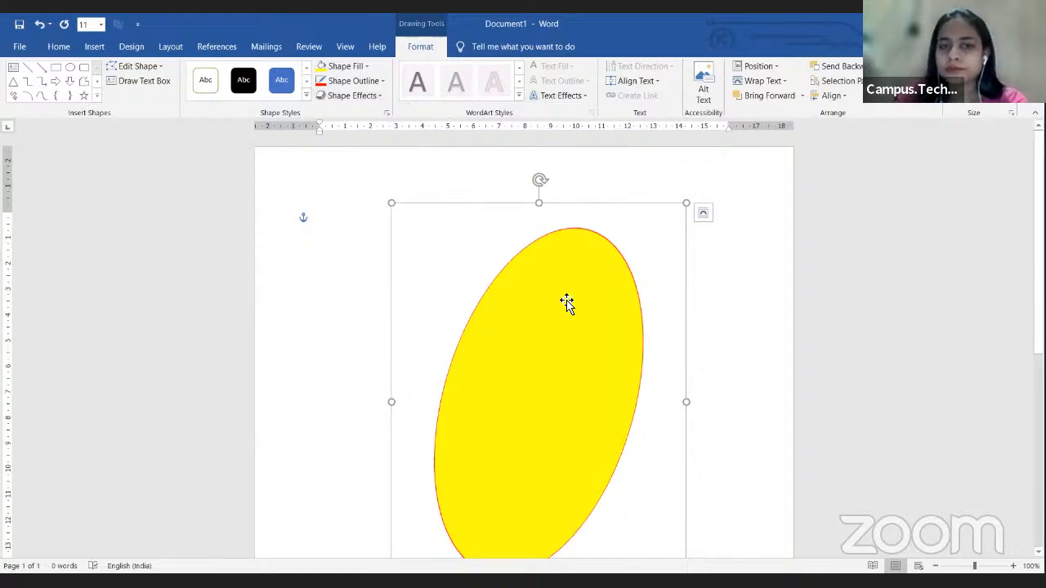
{"action": "type", "text": "Hi"}
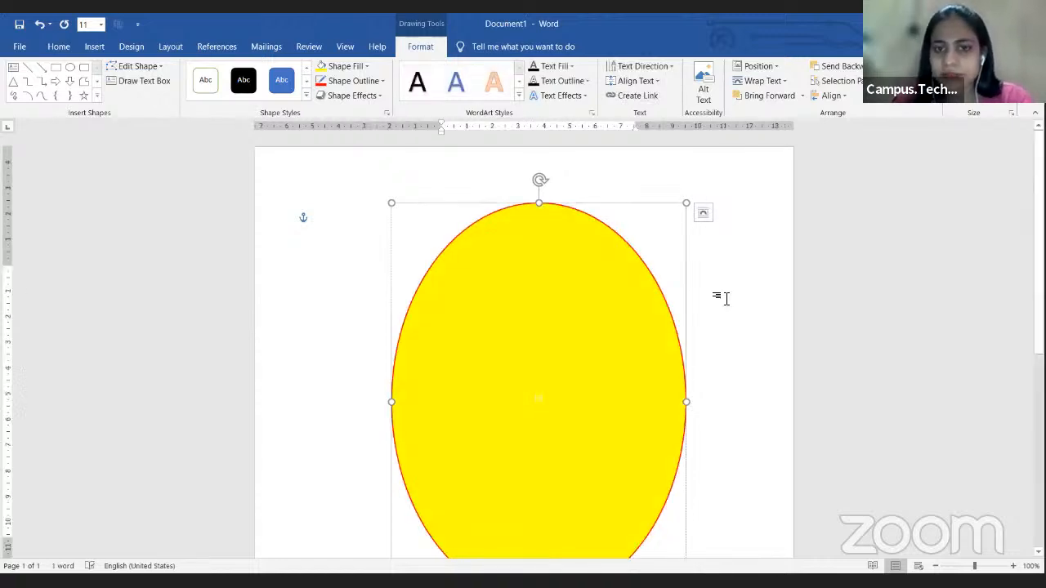
{"action": "key", "text": "BackSpace"}
{"action": "key", "text": "BackSpace"}
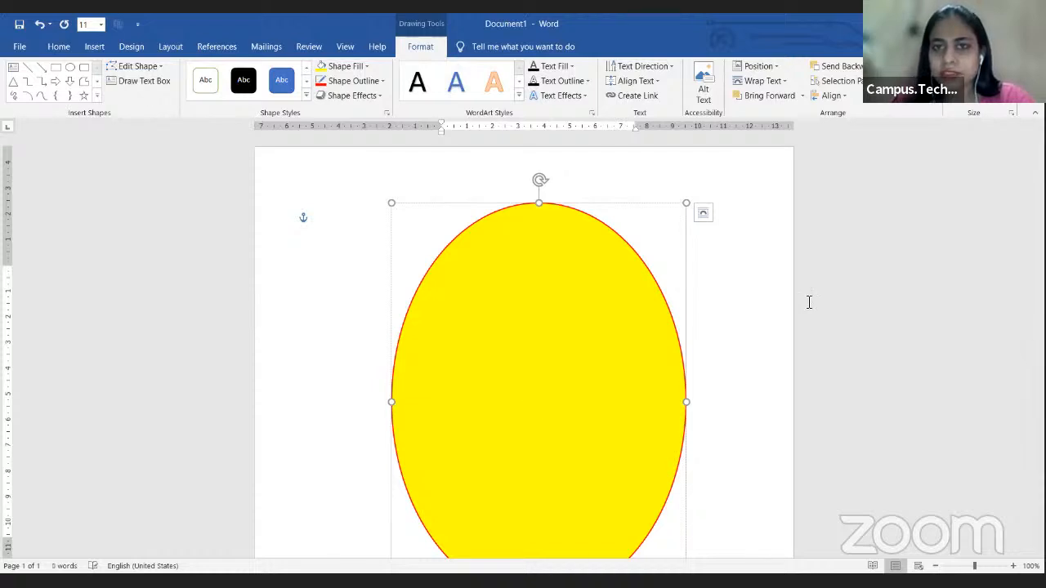
{"action": "left_click", "coordinate": [753, 316]}
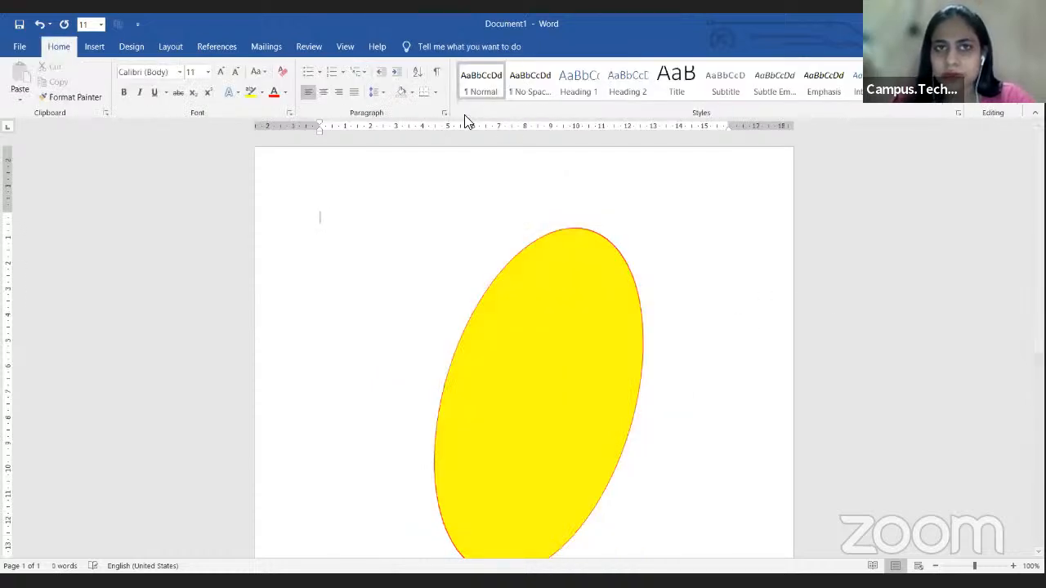
Left-align the text inside the oval and enter "hi".
{"action": "left_click", "coordinate": [614, 351]}
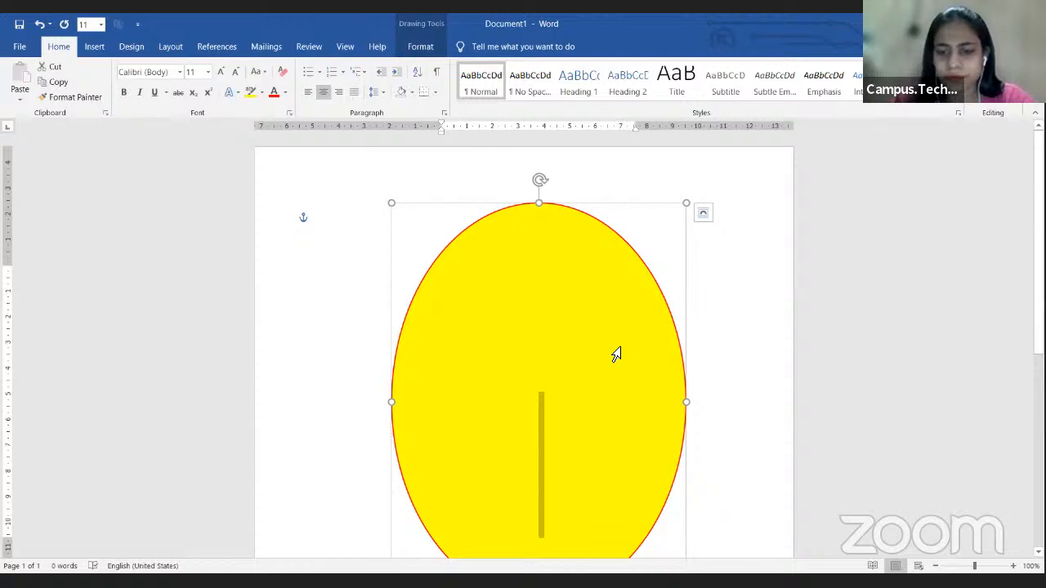
{"action": "key", "text": "ctrl+l"}
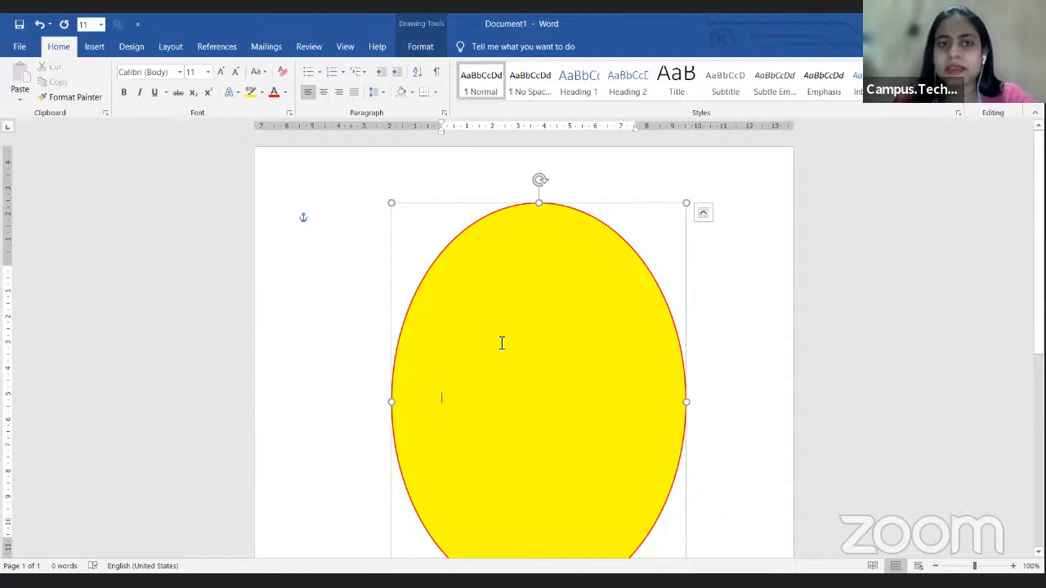
{"action": "left_click", "coordinate": [427, 46]}
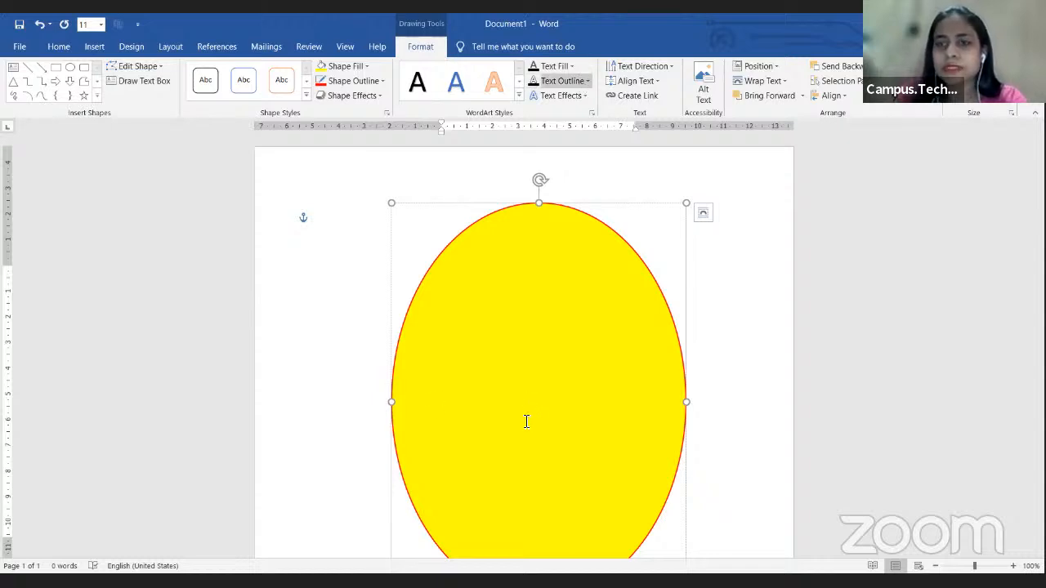
{"action": "type", "text": "H"}
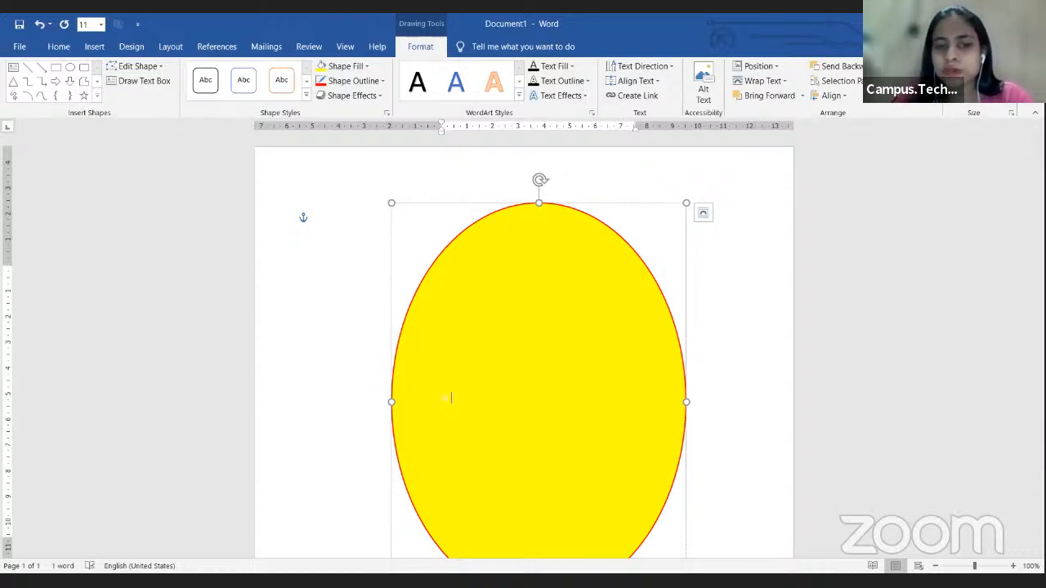
Give the word "hi" in the oval a black text fill and a standard green text outline.
{"action": "double_click", "coordinate": [438, 394]}
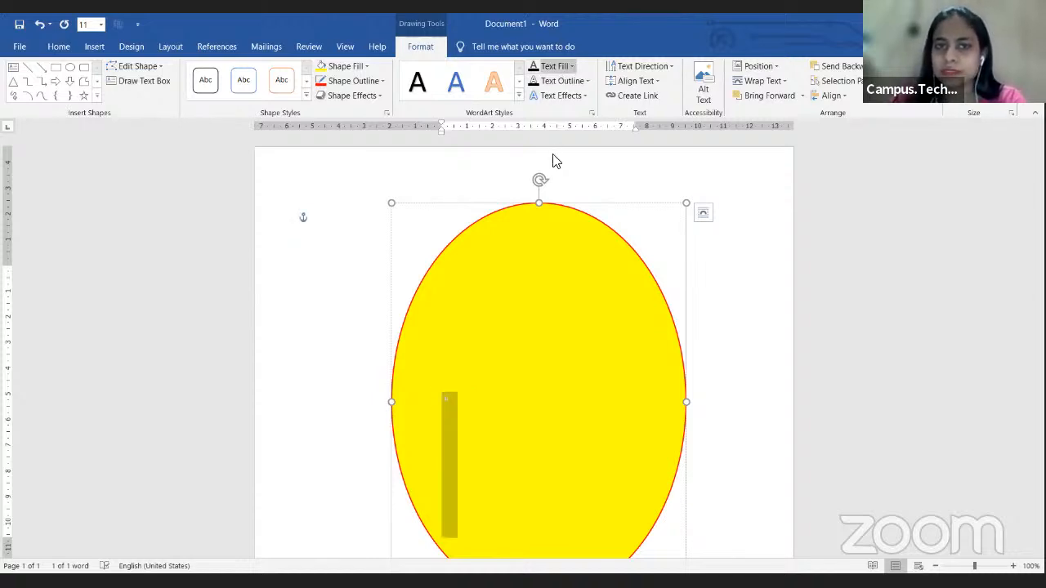
{"action": "left_click", "coordinate": [572, 66]}
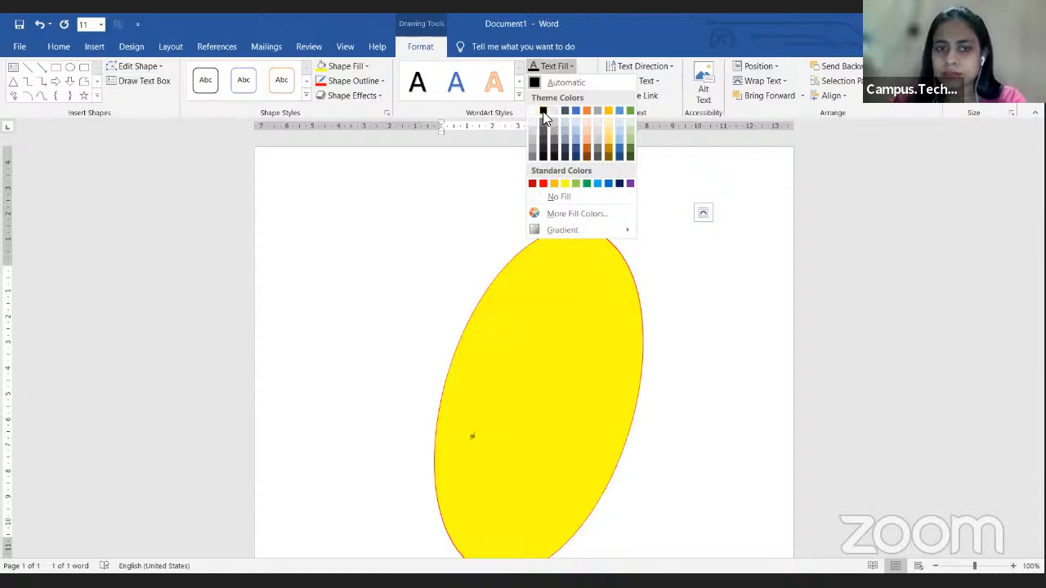
{"action": "left_click", "coordinate": [561, 68]}
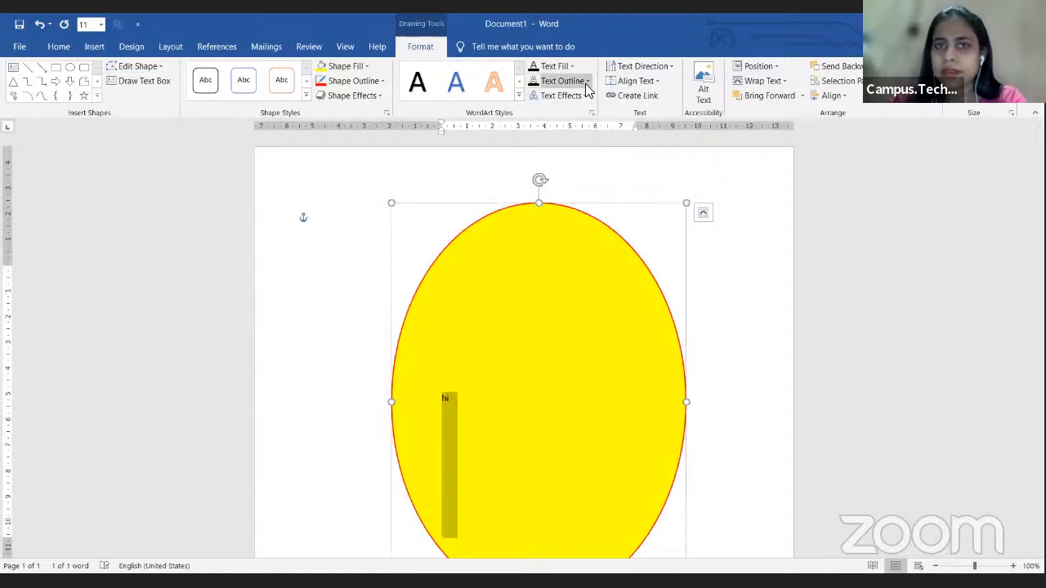
{"action": "left_click", "coordinate": [587, 83]}
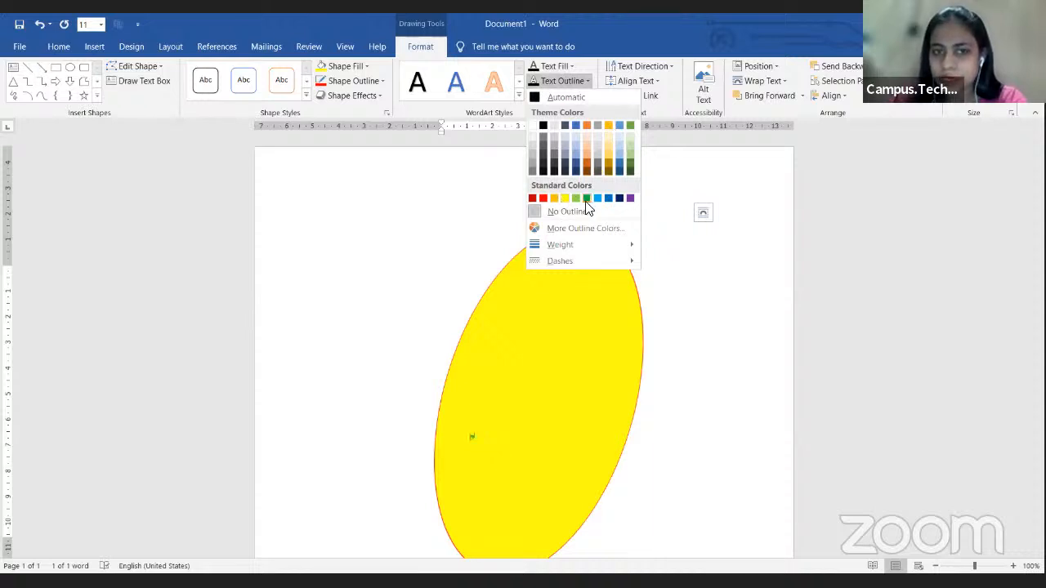
{"action": "left_click", "coordinate": [586, 199]}
{"action": "left_click", "coordinate": [590, 348]}
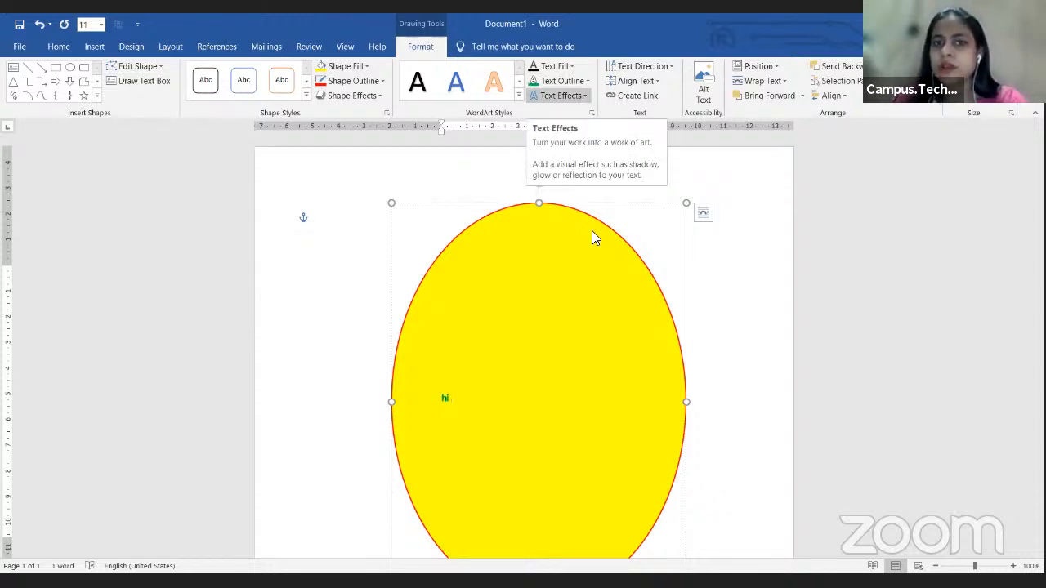
{"action": "left_click", "coordinate": [580, 103]}
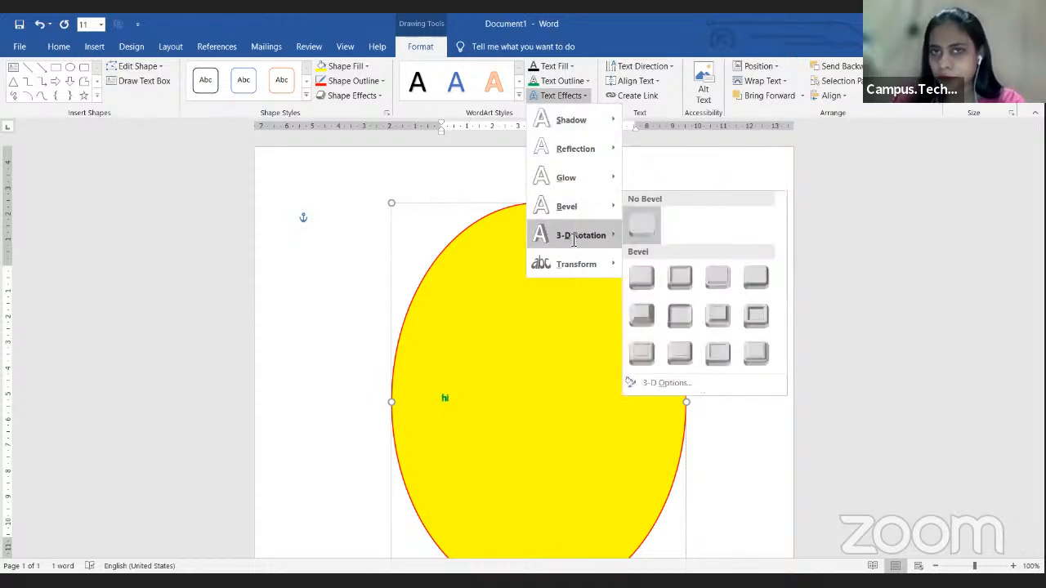
{"action": "left_click", "coordinate": [670, 162]}
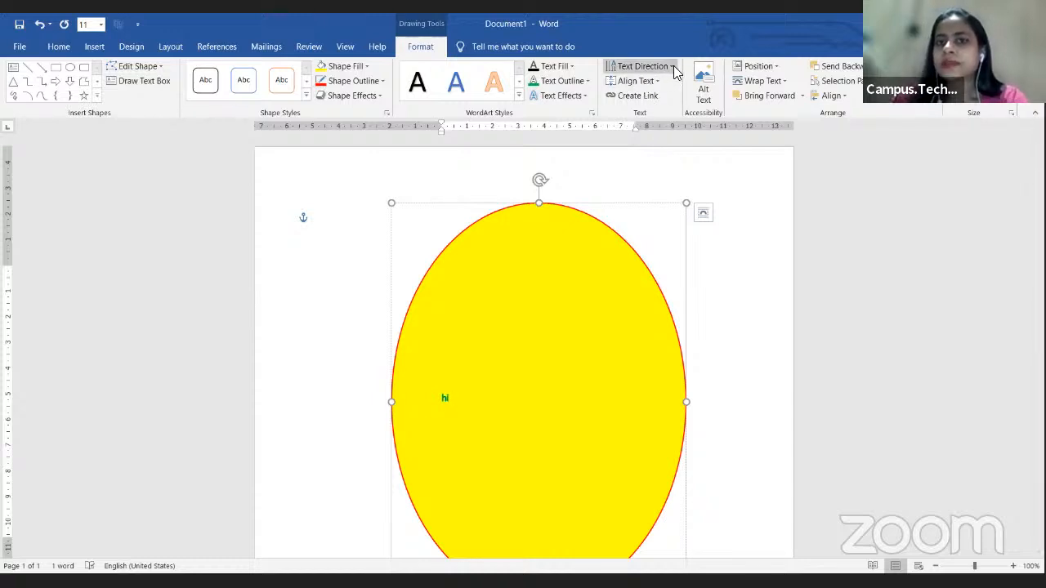
{"action": "left_click", "coordinate": [642, 67]}
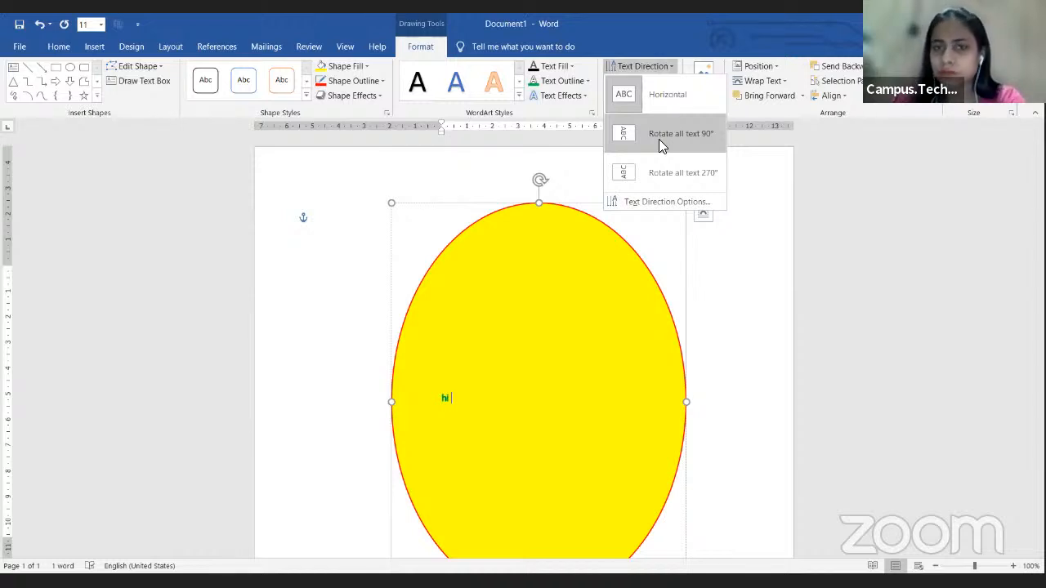
{"action": "left_click", "coordinate": [778, 285]}
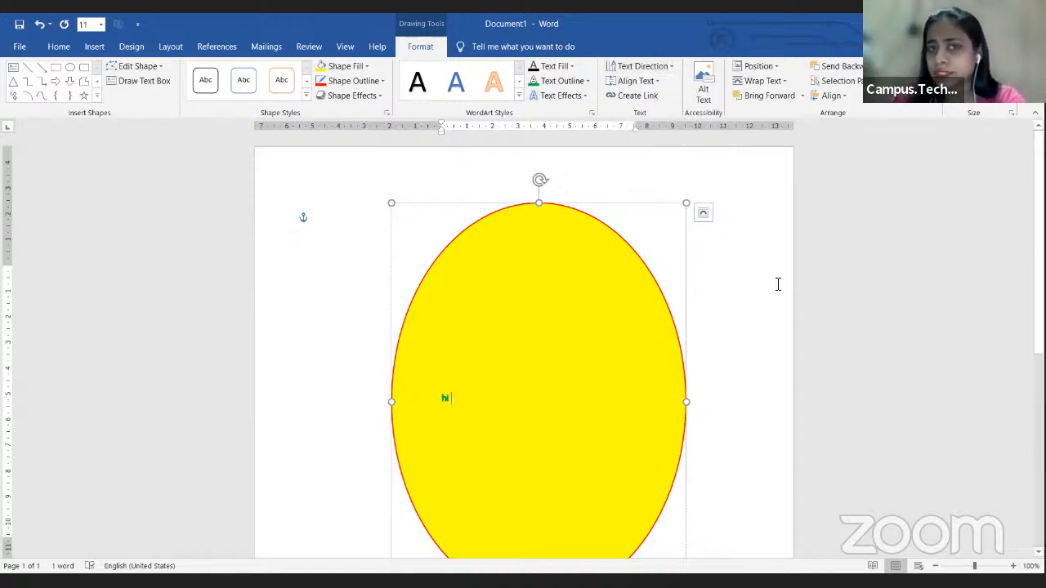
Align the text inside the oval vertically to Top.
{"action": "left_click", "coordinate": [637, 80]}
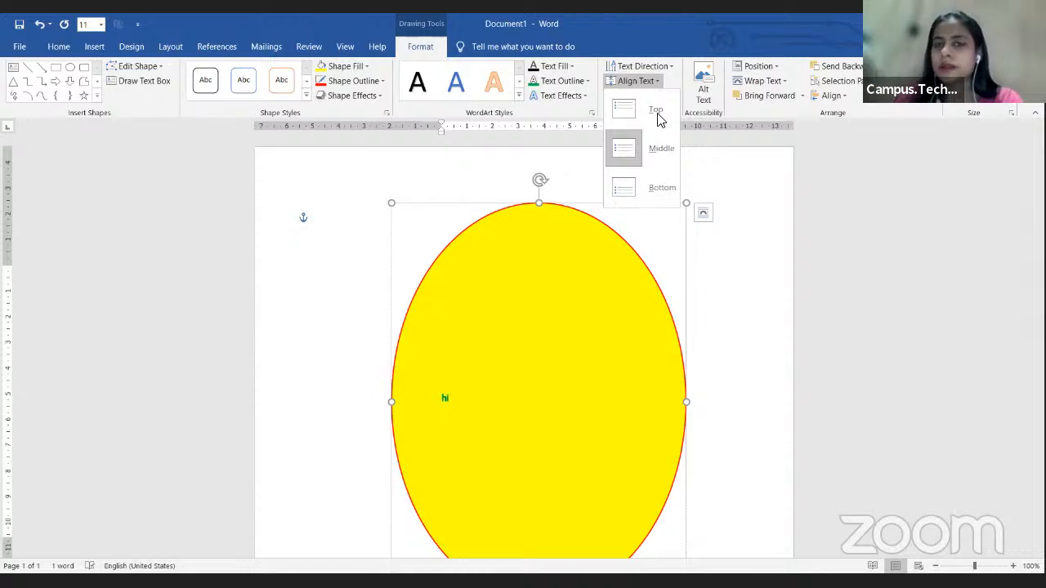
{"action": "left_click", "coordinate": [650, 111]}
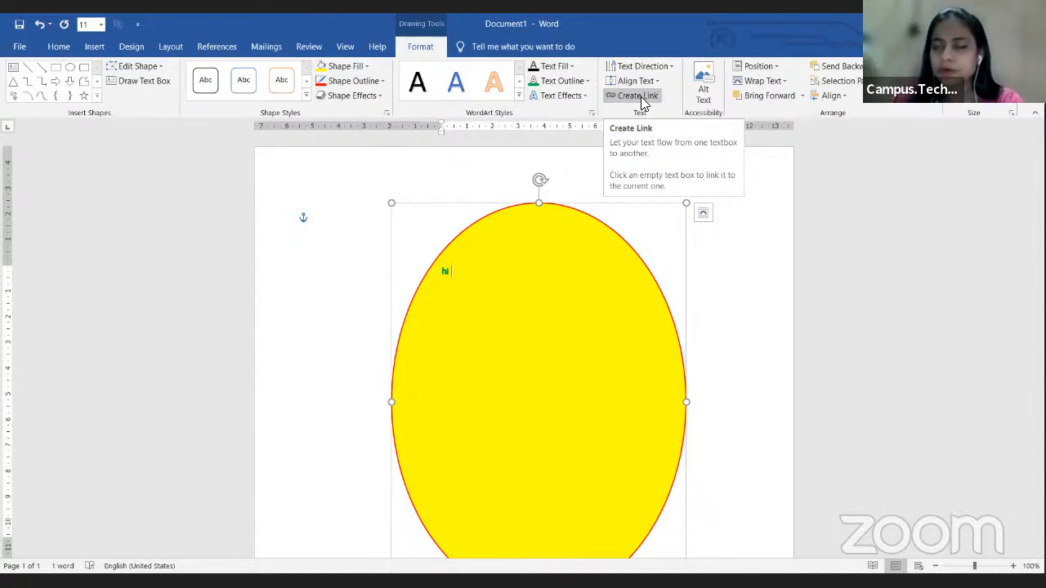
{"action": "left_click", "coordinate": [779, 251]}
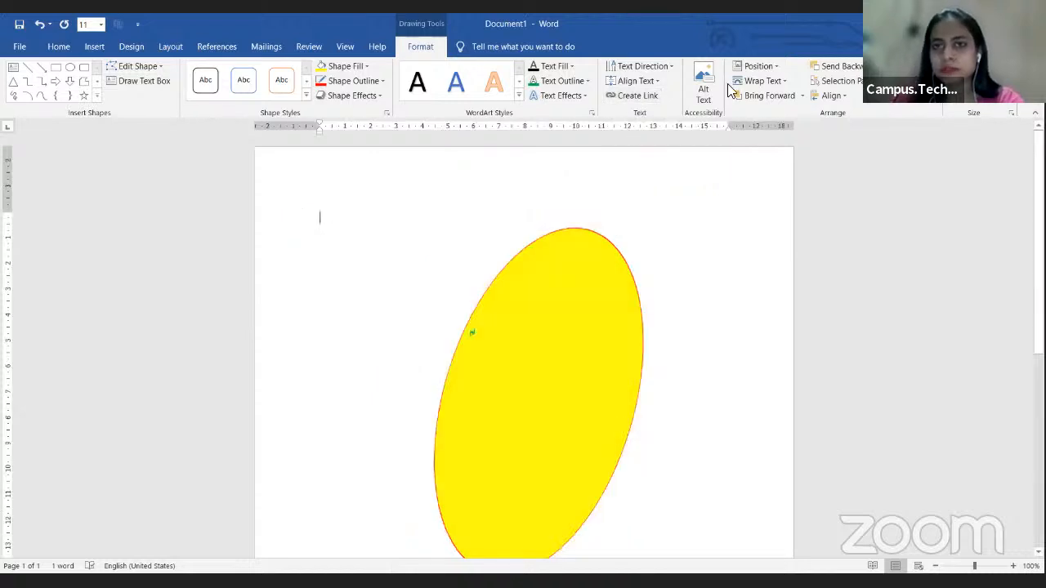
Select the oval again, view its alt text settings, and close them without entering a description.
{"action": "left_click", "coordinate": [540, 266]}
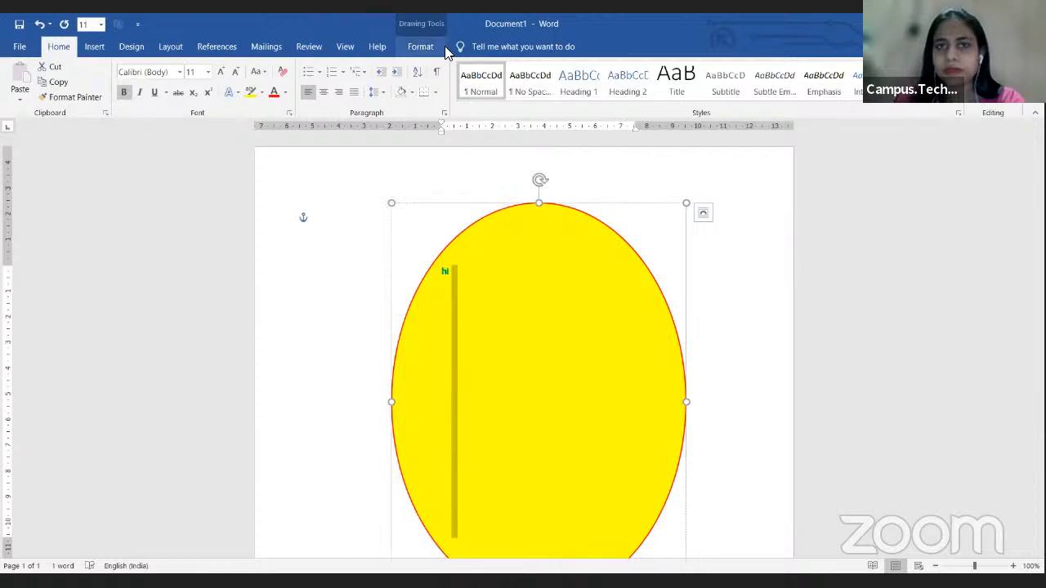
{"action": "left_click", "coordinate": [432, 50]}
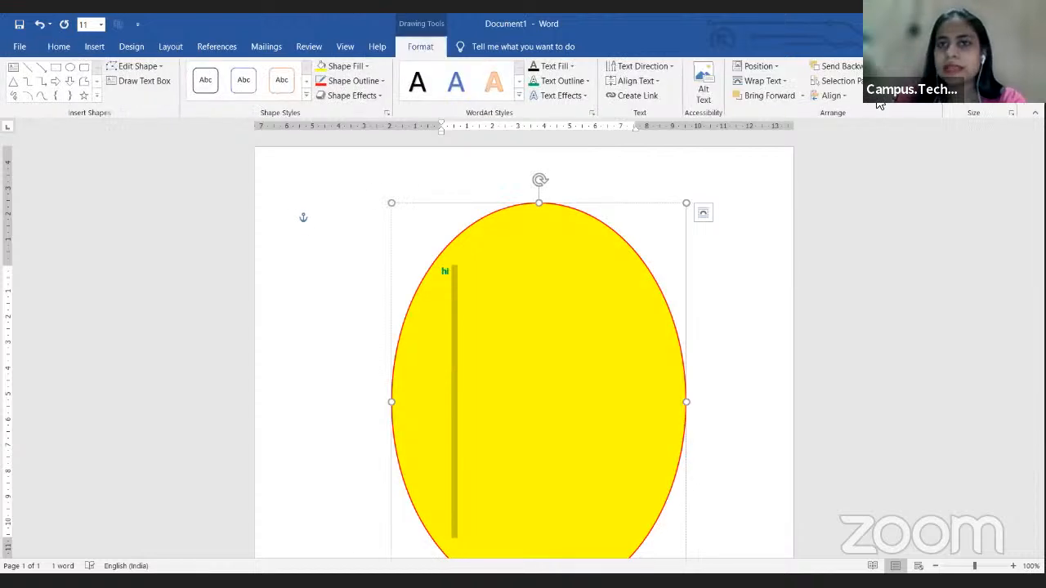
{"action": "left_click", "coordinate": [704, 96]}
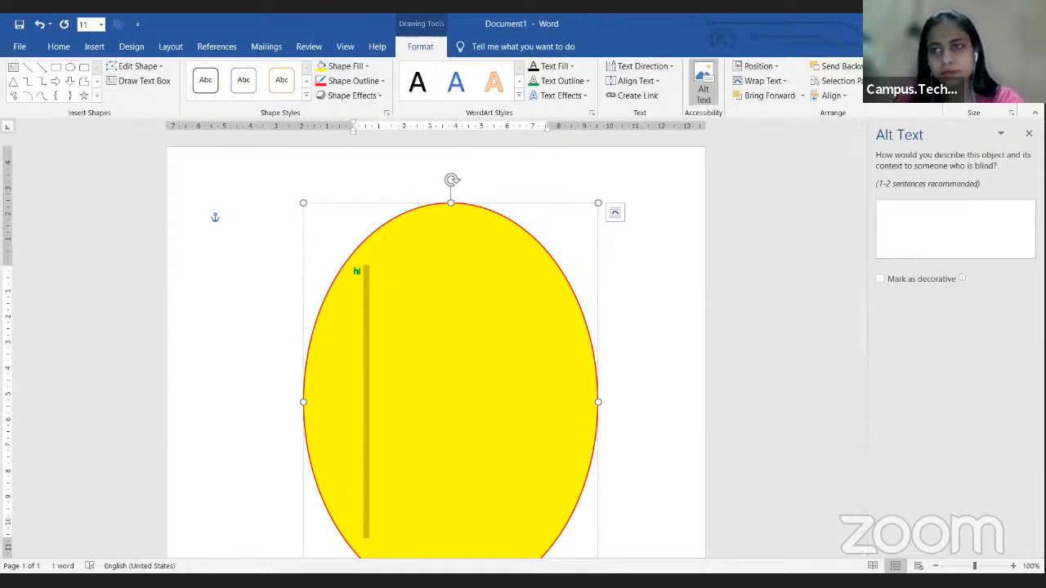
{"action": "left_click", "coordinate": [1029, 134]}
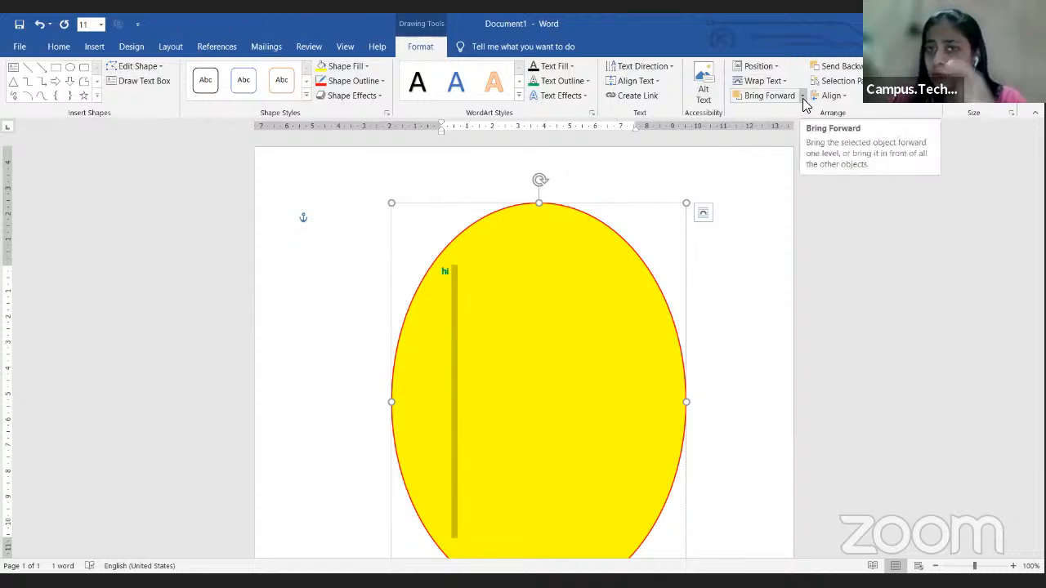
Select the oval as an object and bring it to the front.
{"action": "left_click", "coordinate": [802, 96]}
{"action": "left_click", "coordinate": [795, 111]}
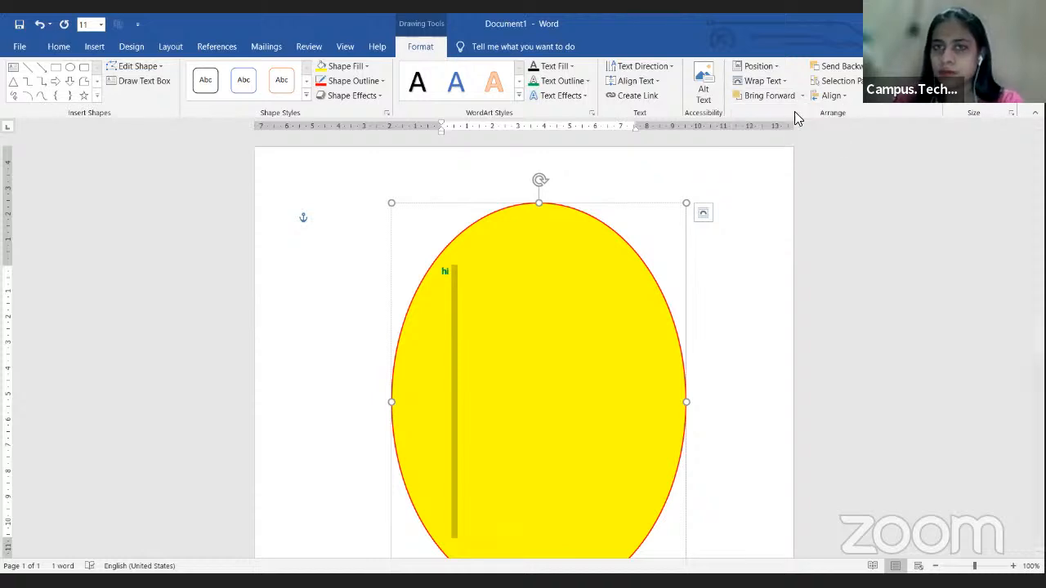
{"action": "left_click", "coordinate": [629, 205]}
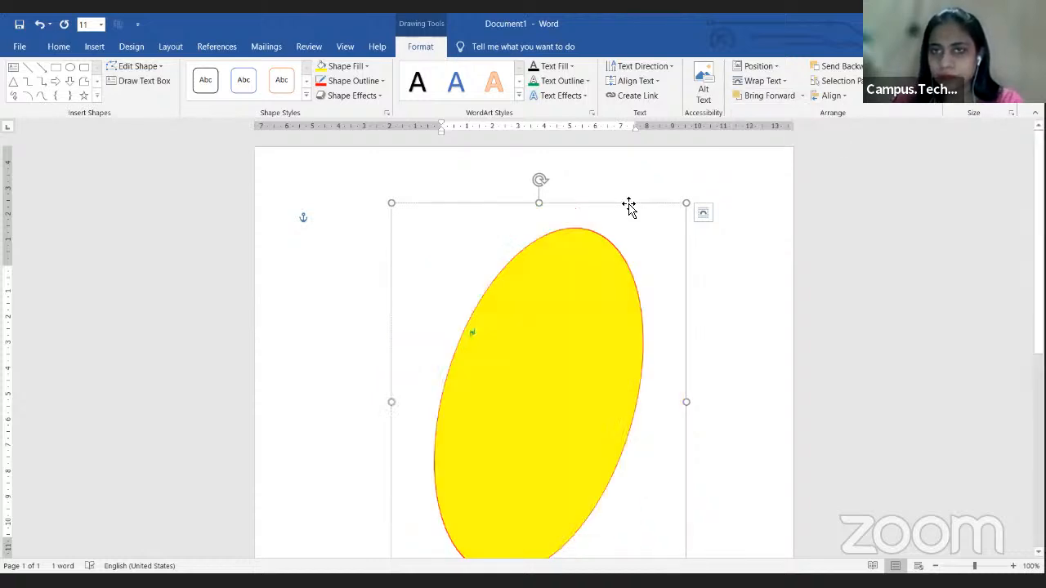
{"action": "left_click", "coordinate": [803, 96]}
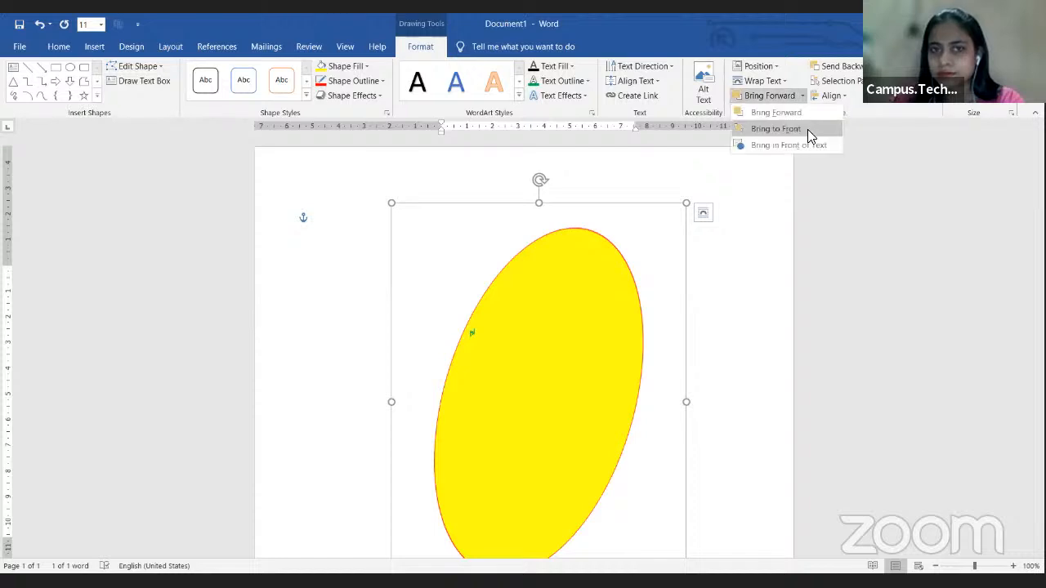
{"action": "left_click", "coordinate": [796, 128]}
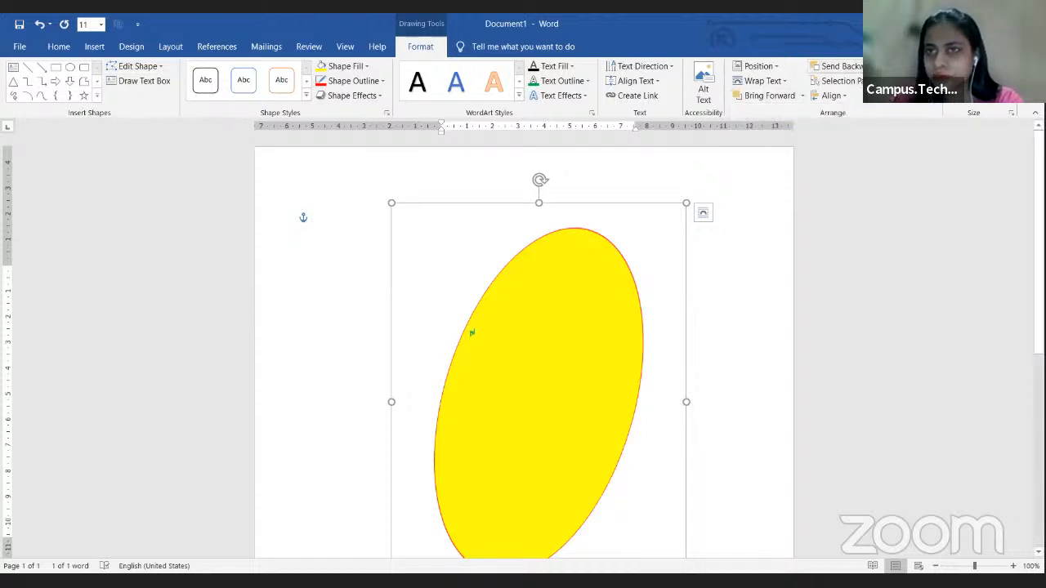
Examine the oval's entry in the Selection pane and the object alignment options, closing both without changes.
{"action": "left_click", "coordinate": [456, 364]}
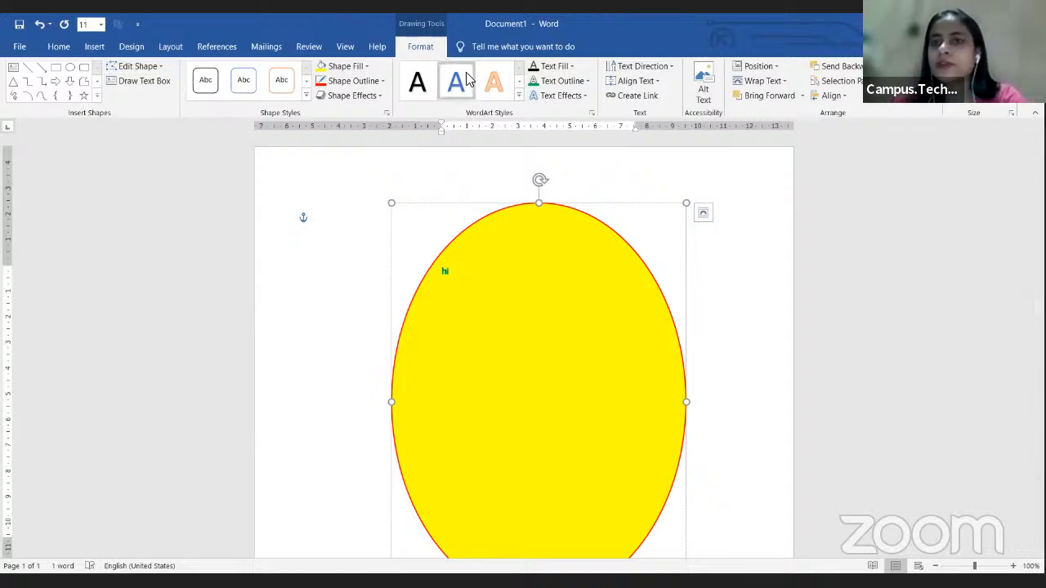
{"action": "left_click", "coordinate": [853, 85]}
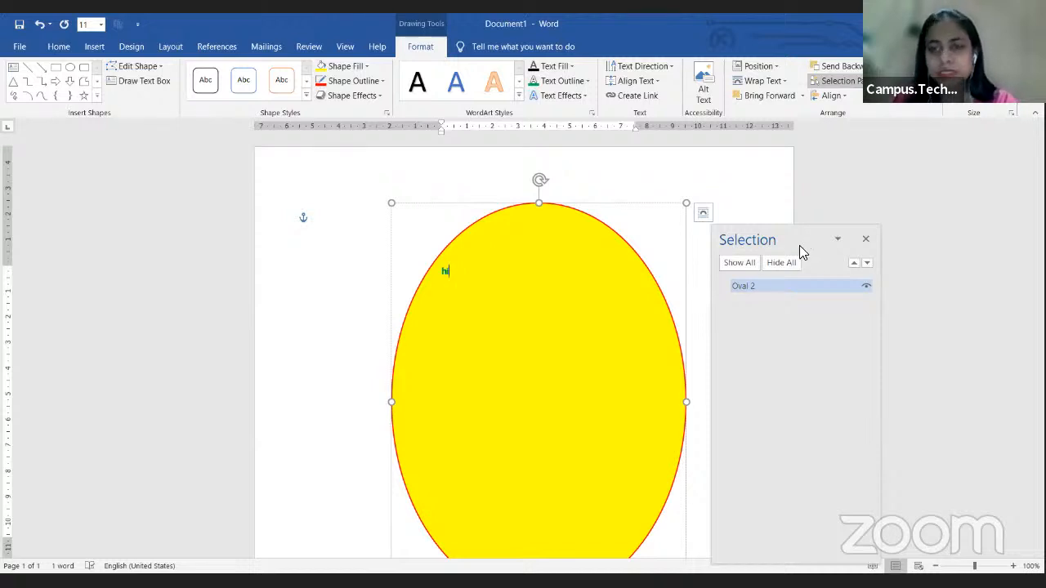
{"action": "left_click", "coordinate": [866, 239]}
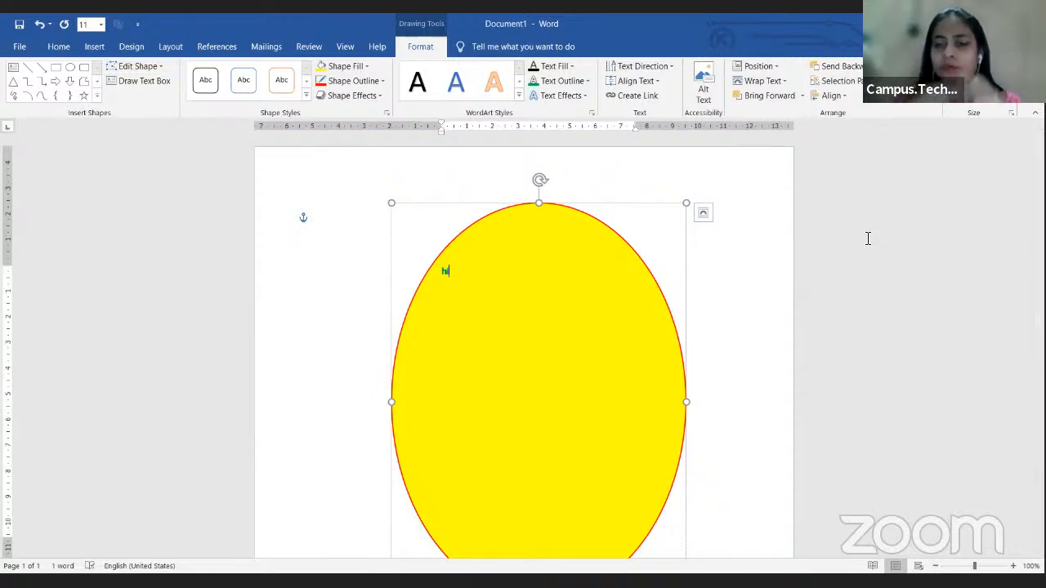
{"action": "left_click", "coordinate": [846, 104]}
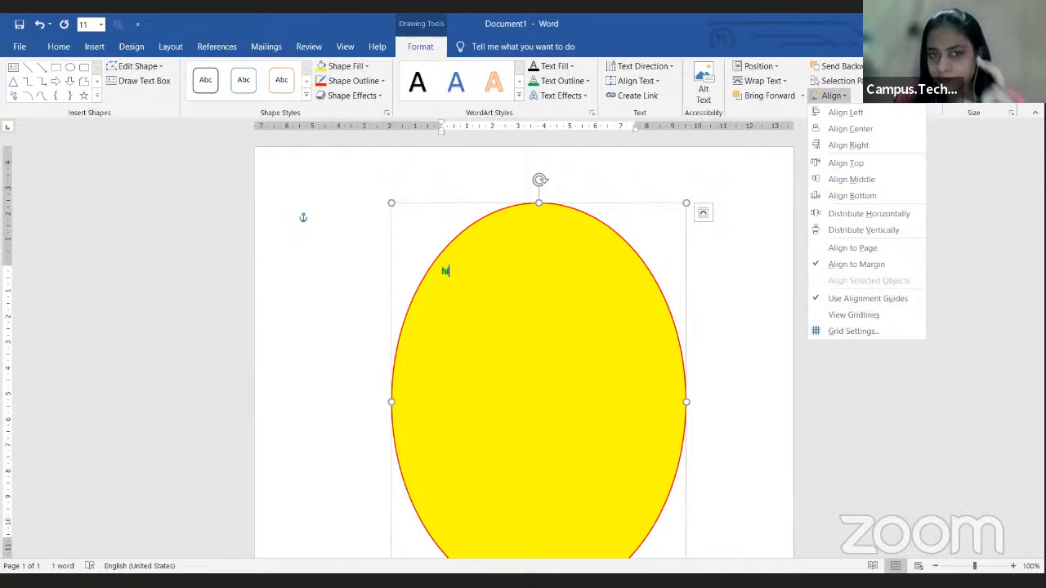
{"action": "left_click", "coordinate": [1012, 239]}
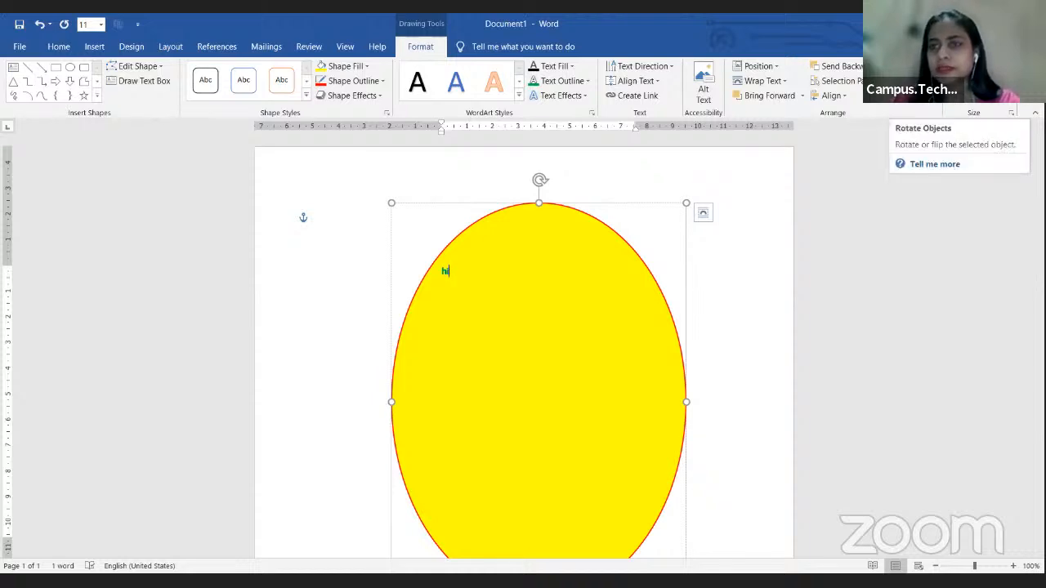
Look at the oval's rotation options without applying one, and resize the oval to about 10 cm high and 5 cm wide.
{"action": "left_click", "coordinate": [940, 96]}
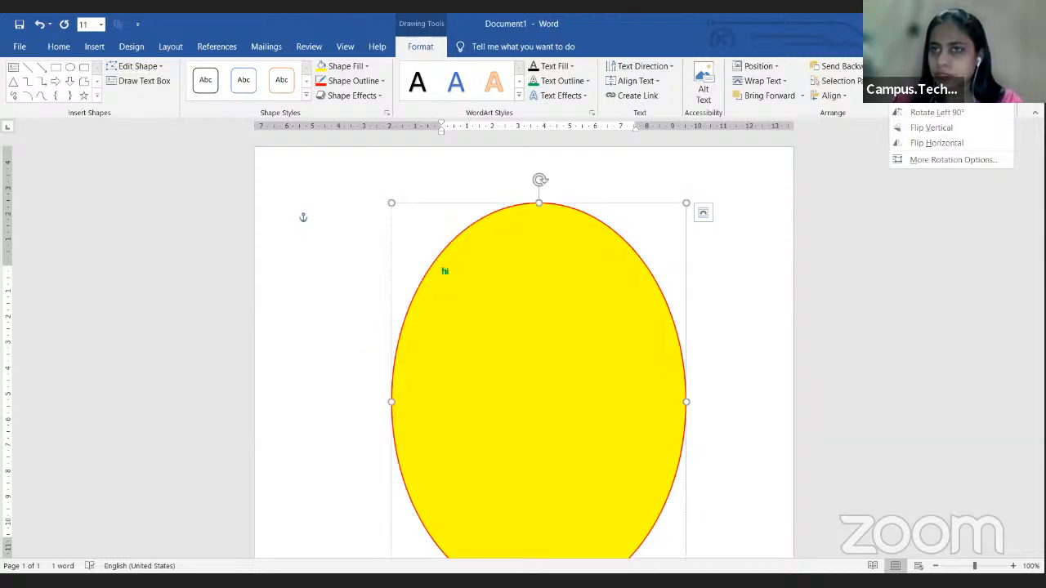
{"action": "left_click", "coordinate": [917, 300]}
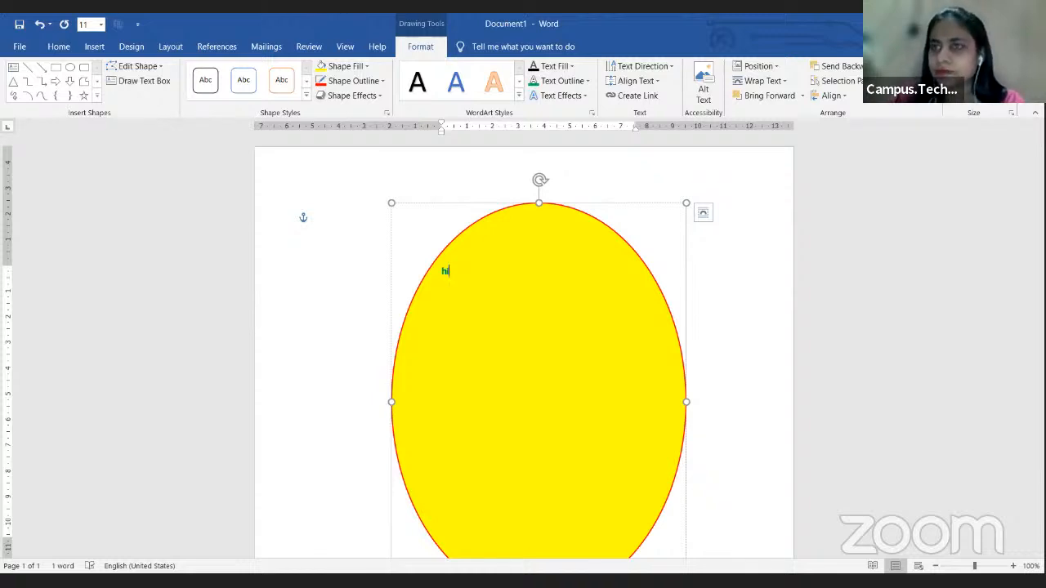
{"action": "key", "text": "Return"}
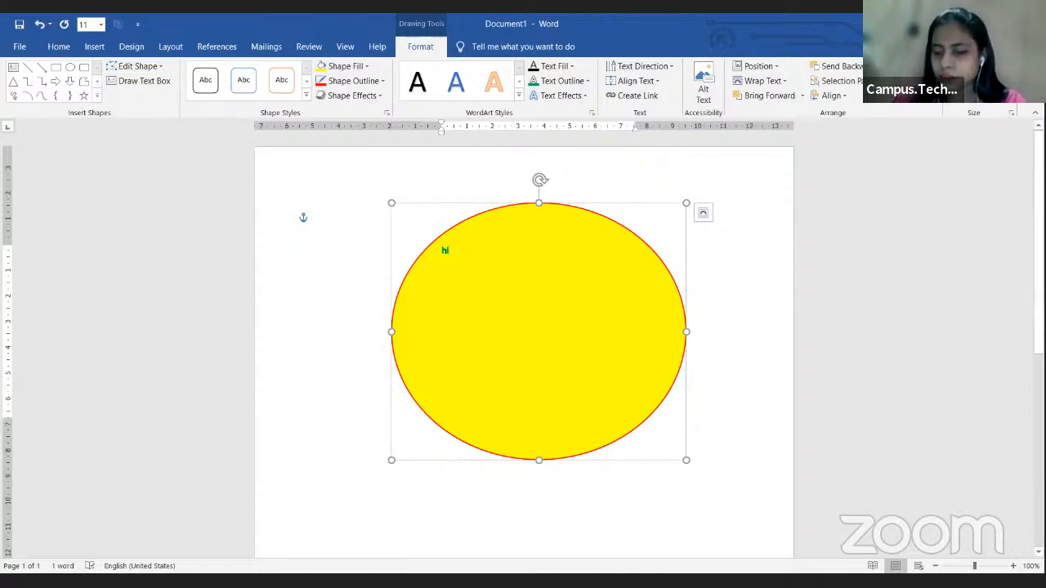
{"action": "key", "text": "Return"}
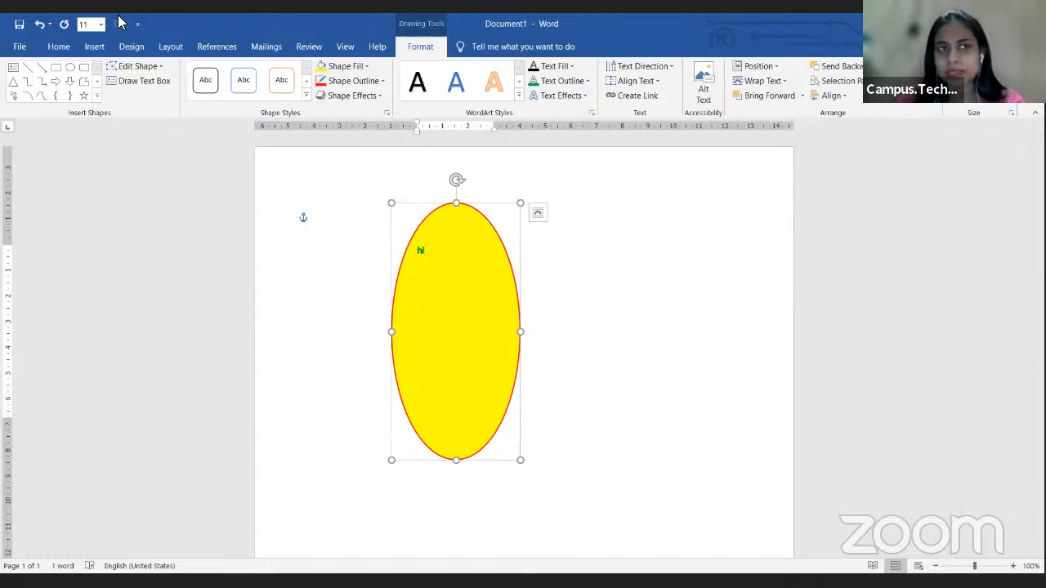
View the icon library's categories, such as Accessibility and Analytics, and close it without inserting an icon.
{"action": "left_click", "coordinate": [97, 47]}
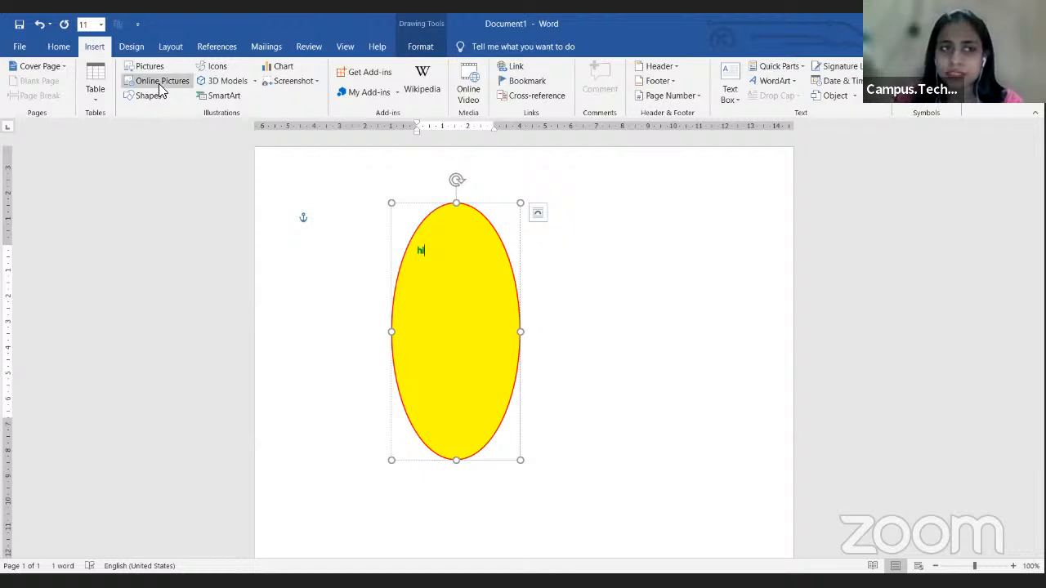
{"action": "left_click", "coordinate": [217, 67]}
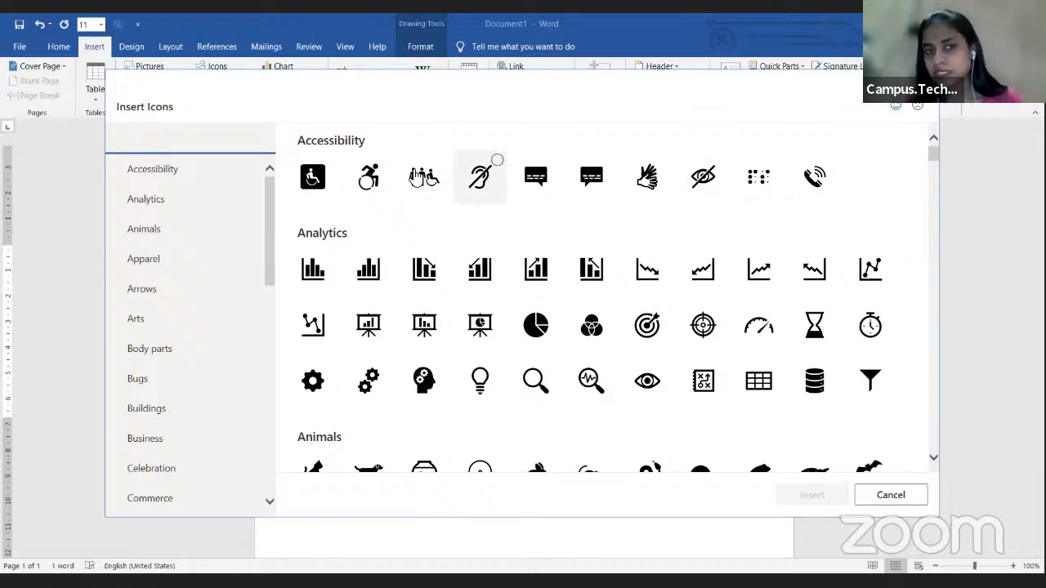
{"action": "mouse_move", "coordinate": [934, 158]}
{"action": "left_mouse_down"}
{"action": "mouse_move", "coordinate": [934, 170]}
{"action": "mouse_move", "coordinate": [936, 158]}
{"action": "left_mouse_up"}
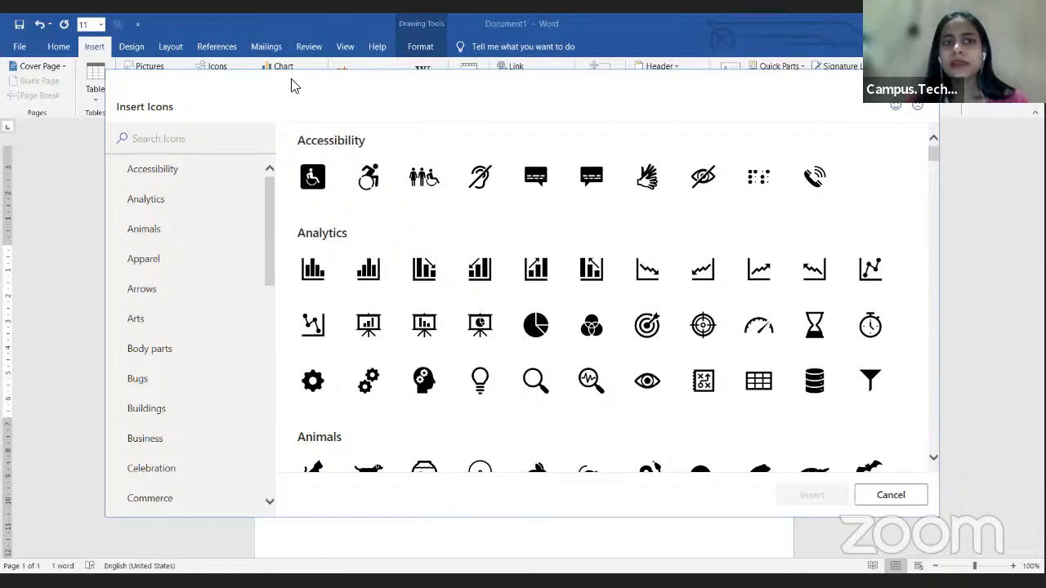
{"action": "key", "text": "Escape"}
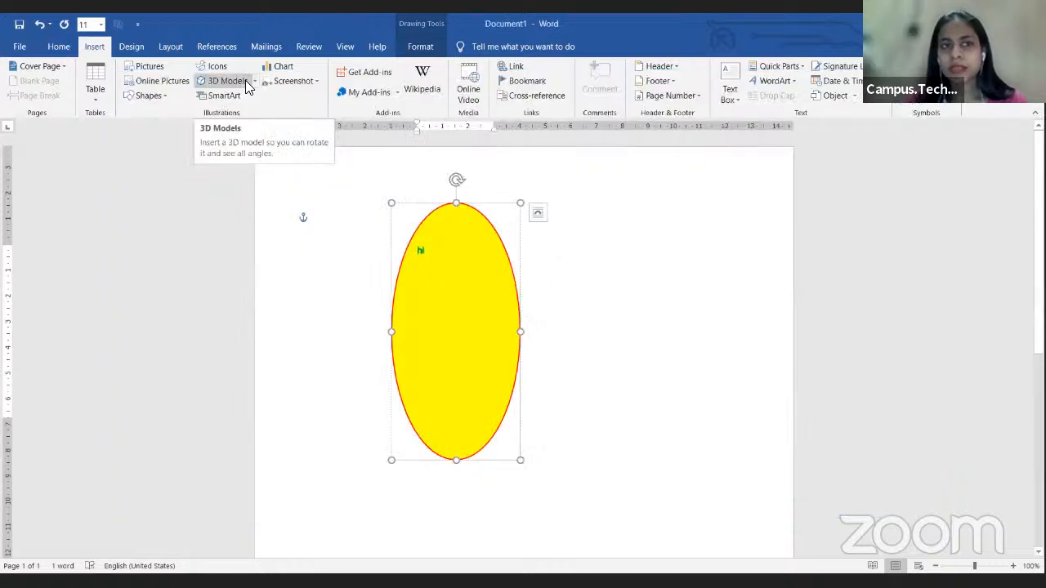
Insert the raised-eyebrow face 3D model from the Emoji category of the online 3D models.
{"action": "left_click", "coordinate": [245, 80]}
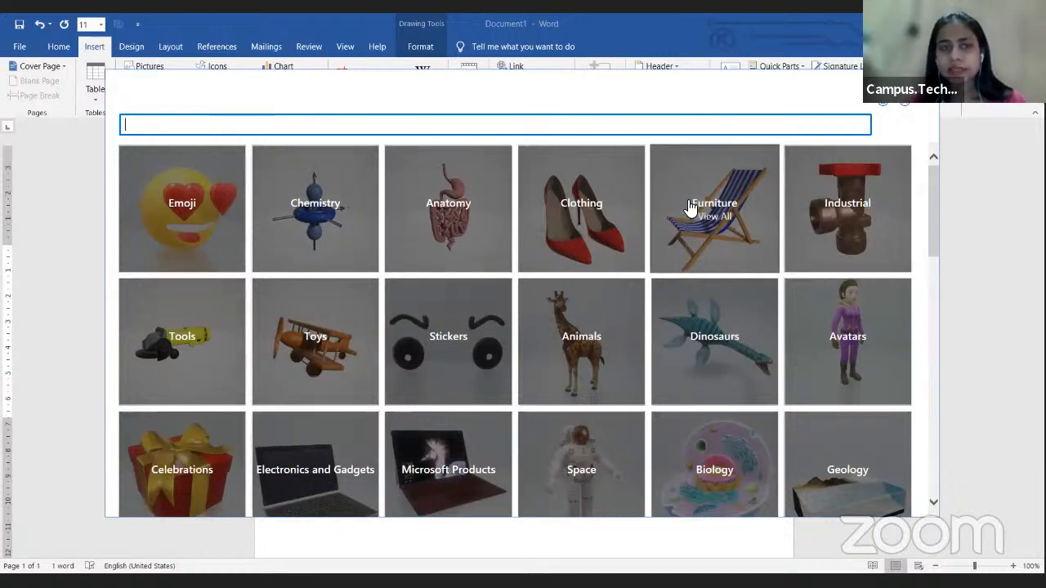
{"action": "left_click", "coordinate": [221, 236]}
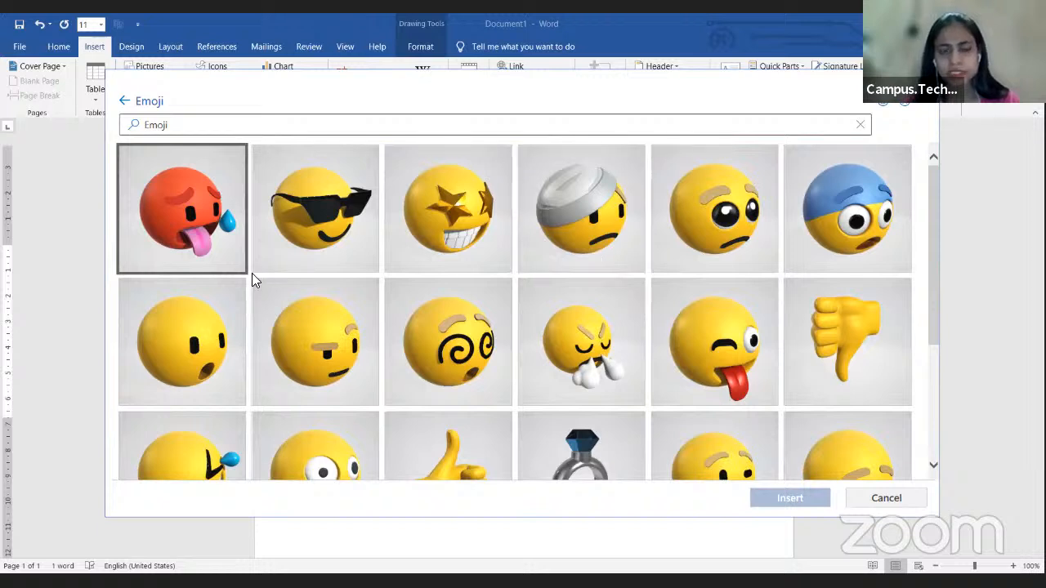
{"action": "left_click", "coordinate": [323, 337]}
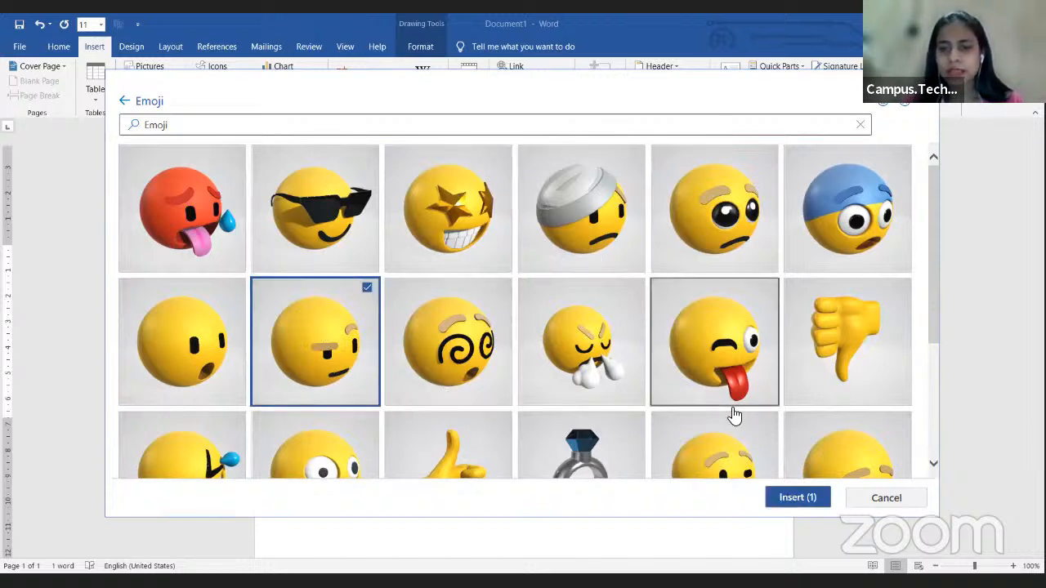
{"action": "left_click", "coordinate": [805, 500]}
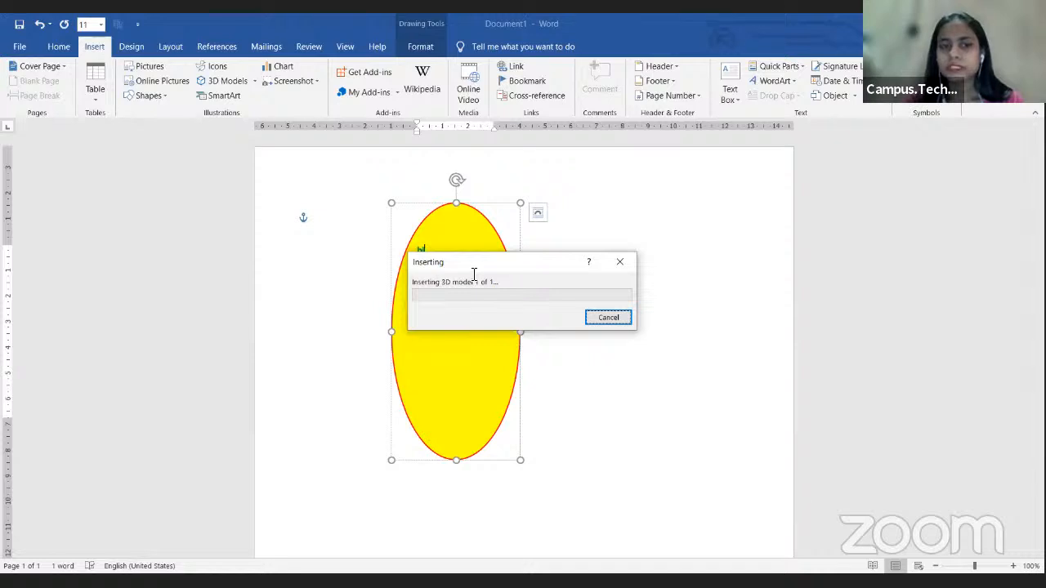
Turn the emoji 3D model so its face points sideways to the right, and enlarge it to about 5 cm.
{"action": "mouse_move", "coordinate": [360, 266]}
{"action": "left_mouse_down"}
{"action": "mouse_move", "coordinate": [373, 285]}
{"action": "mouse_move", "coordinate": [414, 280]}
{"action": "mouse_move", "coordinate": [402, 197]}
{"action": "mouse_move", "coordinate": [326, 226]}
{"action": "mouse_move", "coordinate": [336, 276]}
{"action": "mouse_move", "coordinate": [374, 268]}
{"action": "mouse_move", "coordinate": [397, 278]}
{"action": "mouse_move", "coordinate": [419, 255]}
{"action": "mouse_move", "coordinate": [399, 266]}
{"action": "mouse_move", "coordinate": [369, 253]}
{"action": "left_mouse_up"}
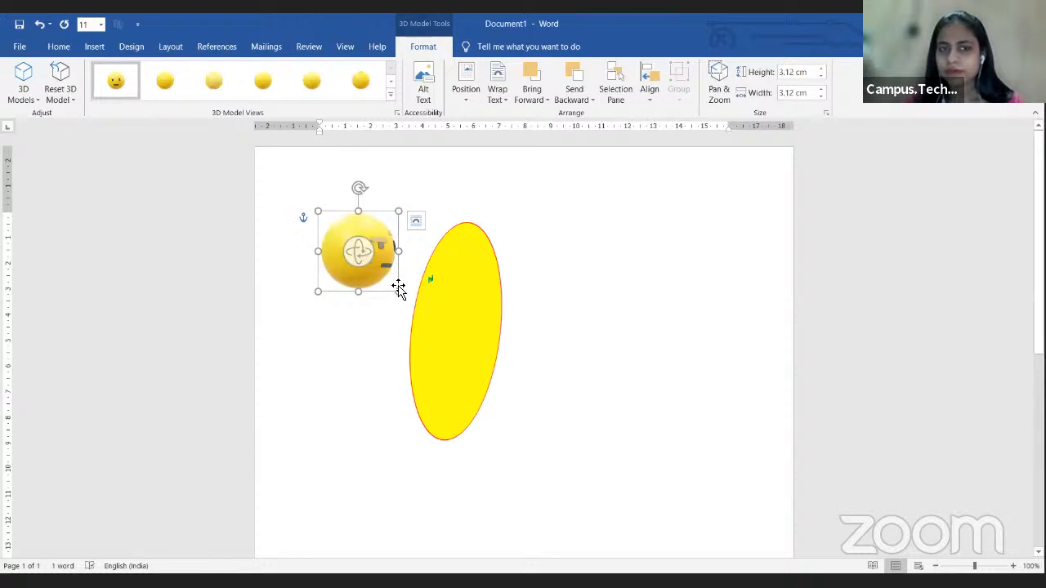
{"action": "left_click_drag", "start_coordinate": [398, 291], "coordinate": [439, 346]}
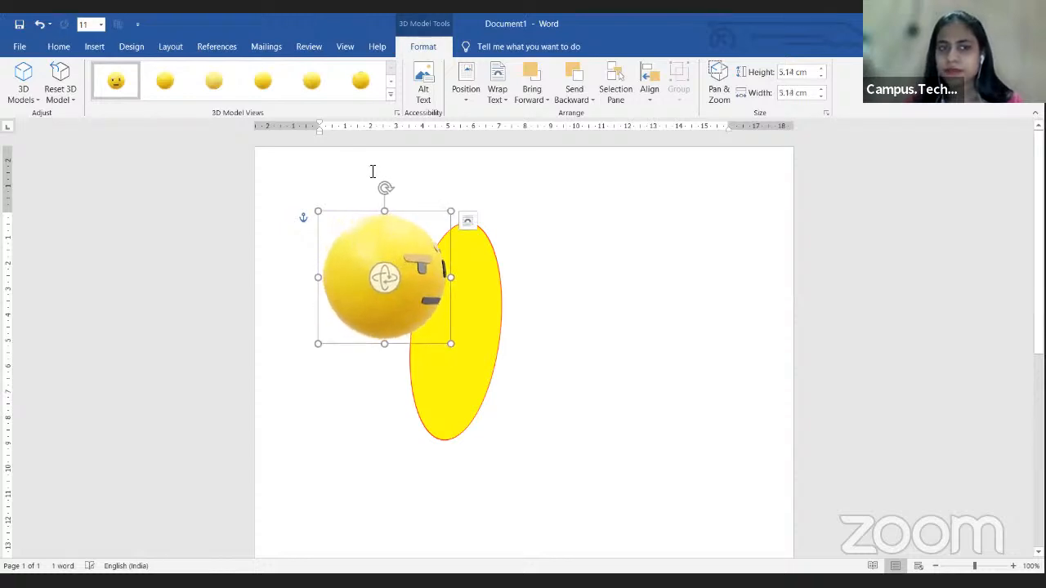
{"action": "left_click_drag", "start_coordinate": [374, 276], "coordinate": [346, 278]}
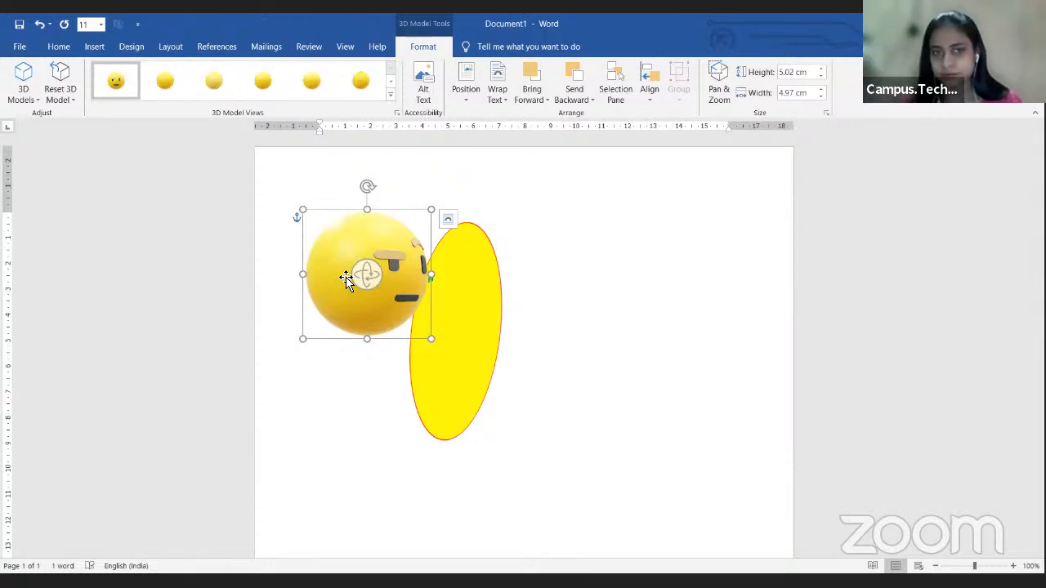
Move the yellow oval to the right on the page, clear of the emoji model.
{"action": "left_click", "coordinate": [508, 277]}
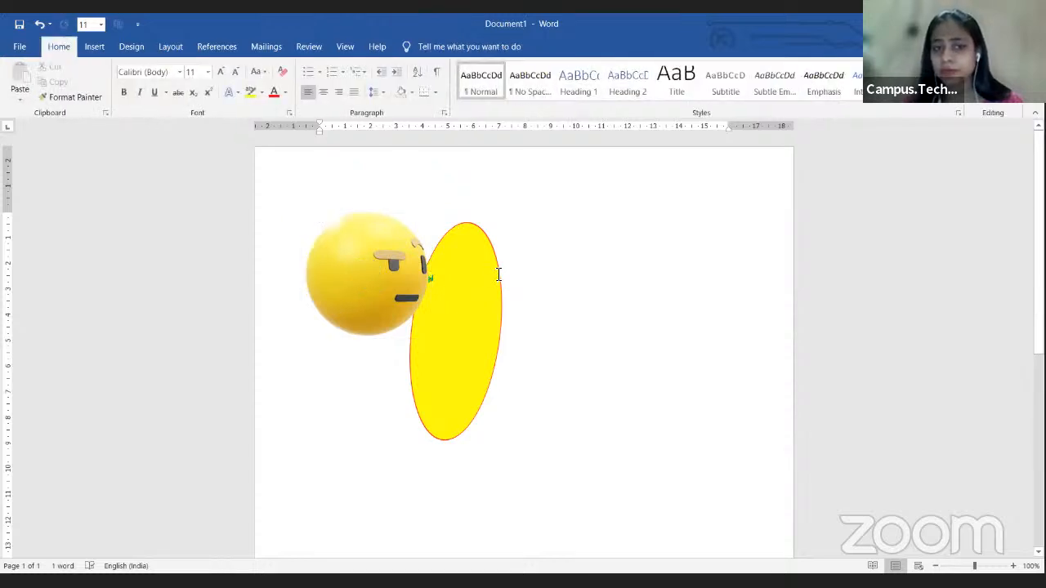
{"action": "left_click", "coordinate": [498, 275]}
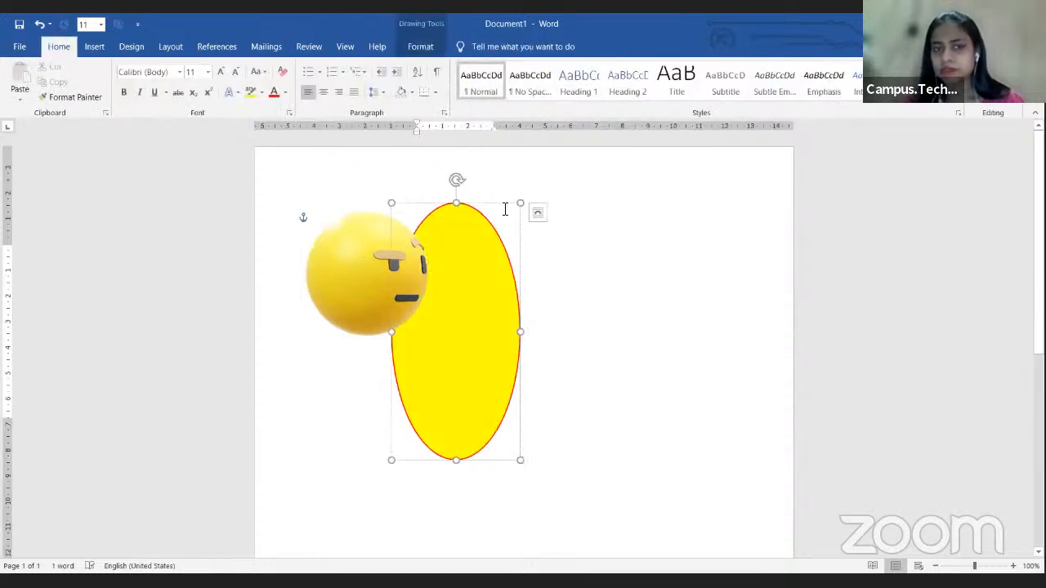
{"action": "left_click_drag", "start_coordinate": [504, 207], "coordinate": [626, 224]}
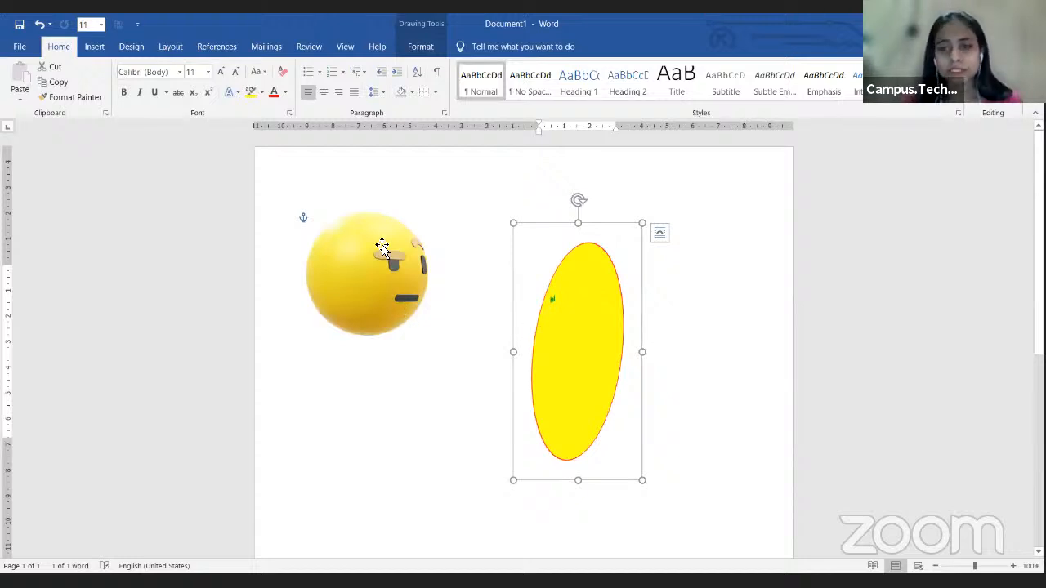
View the option for inserting a 3D model from a file, and close the file browser without choosing a model.
{"action": "left_click", "coordinate": [96, 49]}
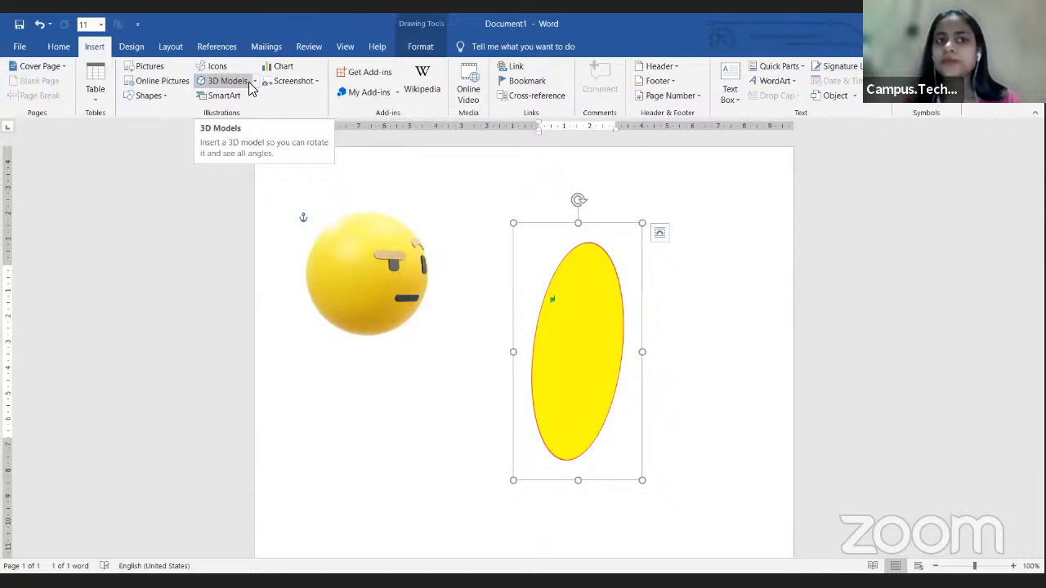
{"action": "left_click", "coordinate": [255, 87]}
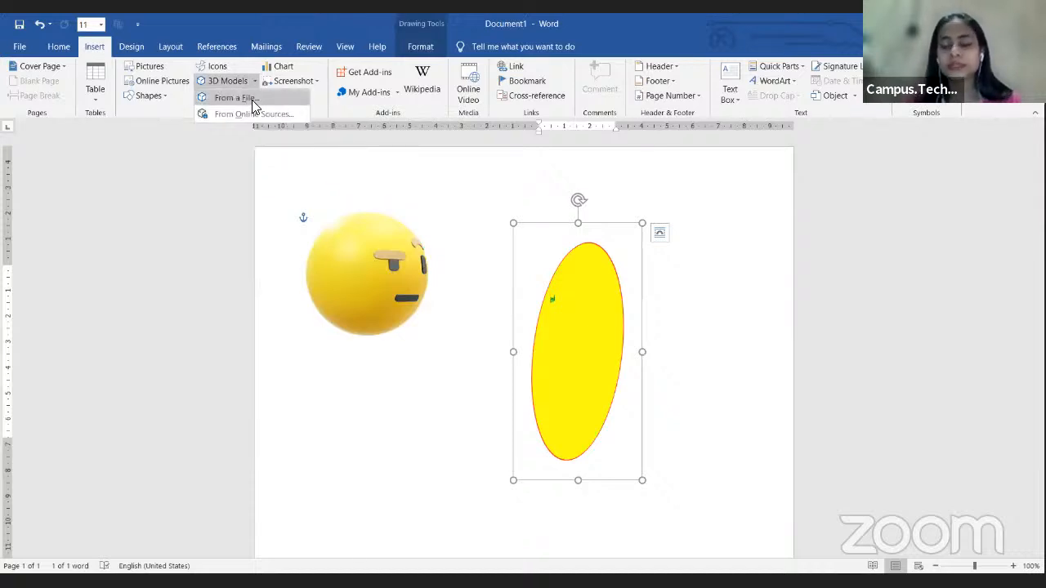
{"action": "left_click", "coordinate": [252, 100]}
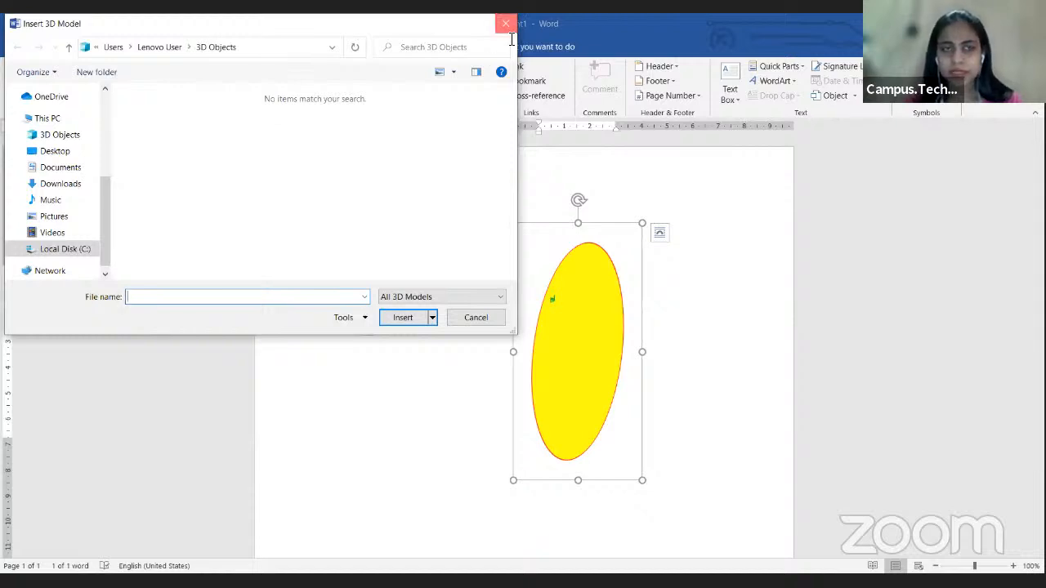
{"action": "left_click", "coordinate": [506, 30]}
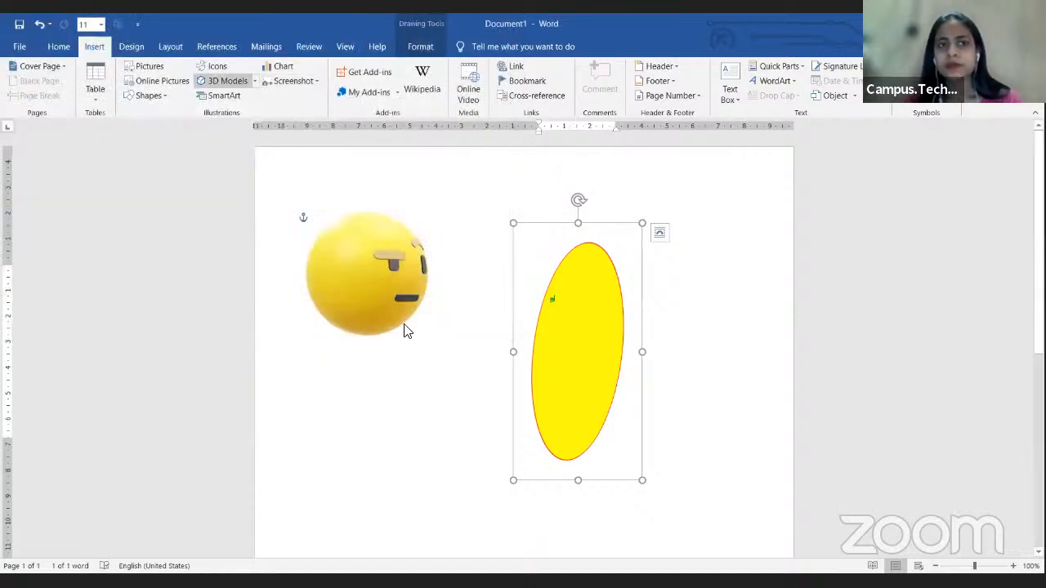
Browse the online 3D model categories from Emoji through Medical, and close the library without inserting a model.
{"action": "left_click", "coordinate": [240, 86]}
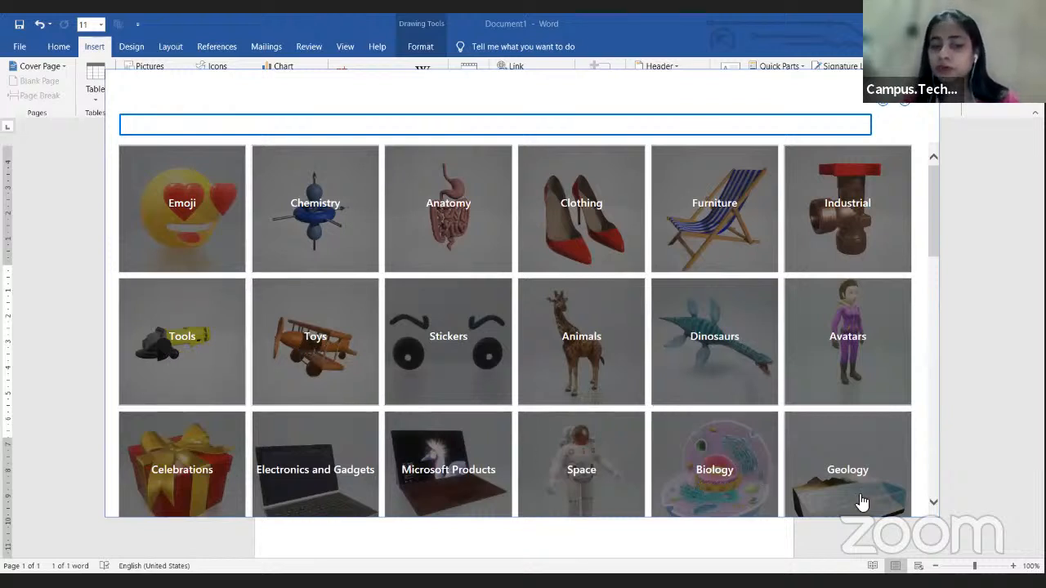
{"action": "left_click", "coordinate": [933, 511]}
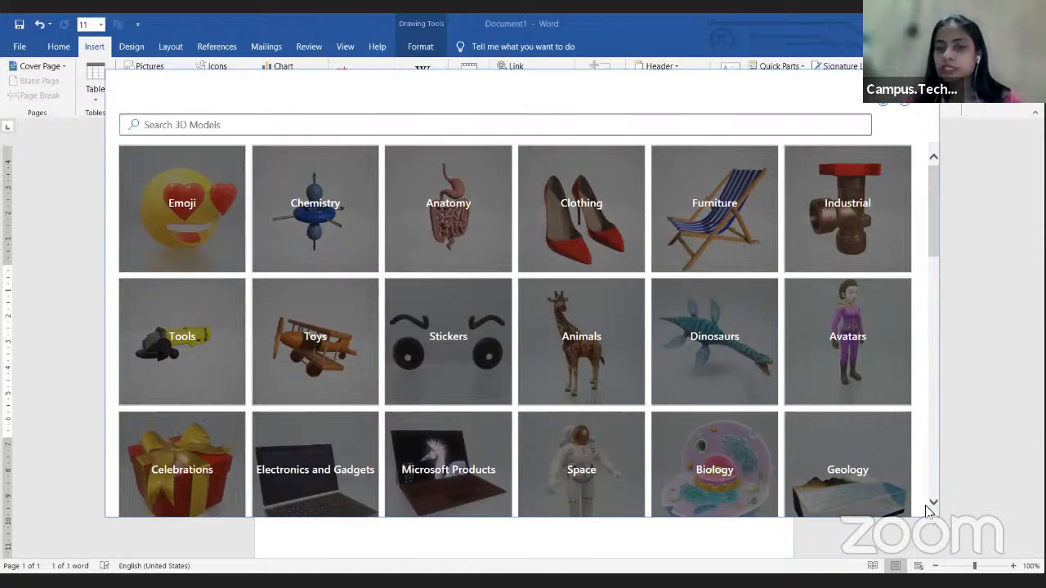
{"action": "left_click", "coordinate": [932, 505]}
{"action": "left_click", "coordinate": [933, 505]}
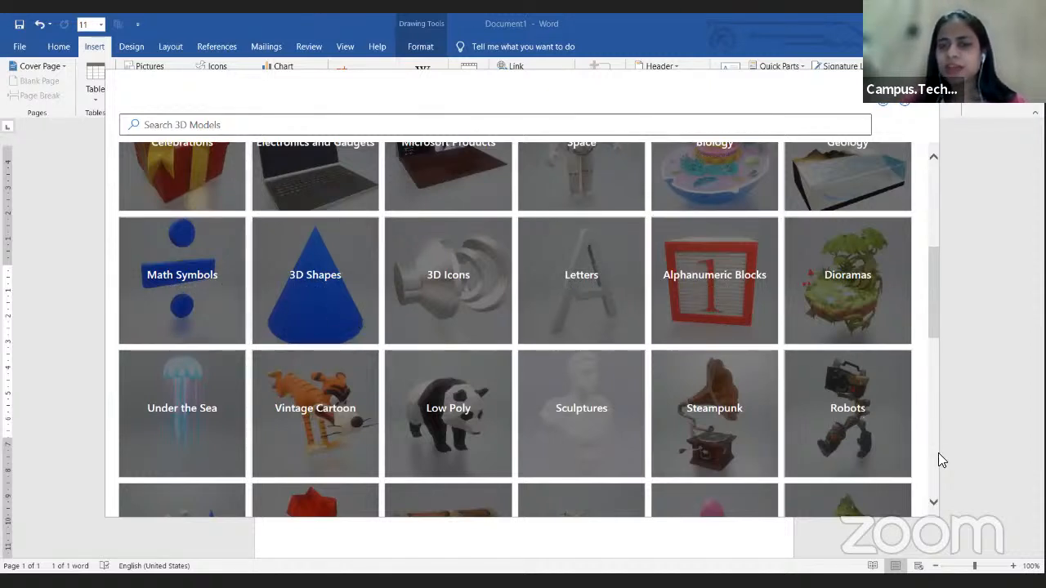
{"action": "scroll", "coordinate": [938, 460], "scroll_direction": "down", "scroll_amount": 4}
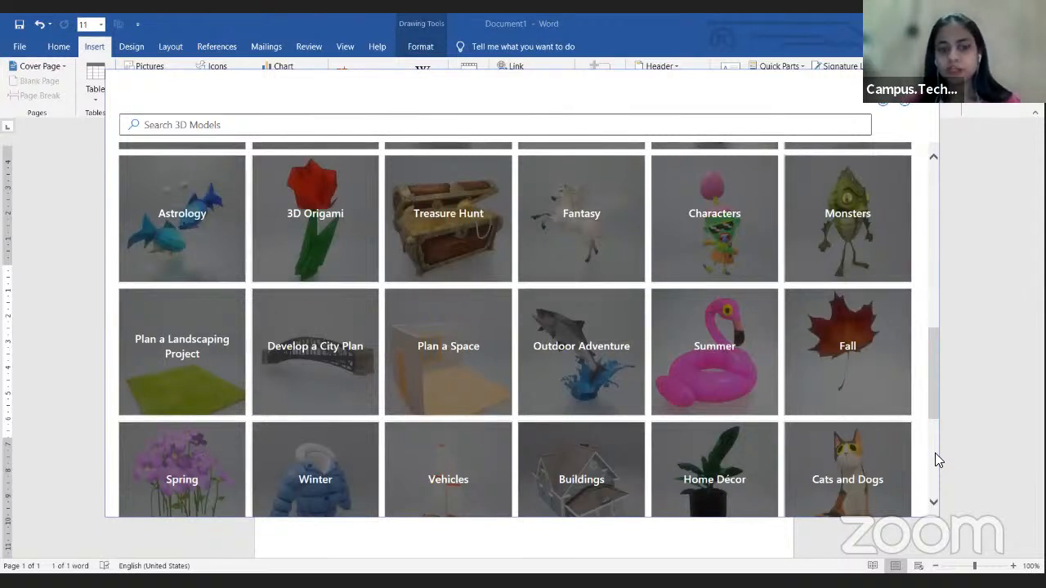
{"action": "scroll", "coordinate": [937, 456], "scroll_direction": "down", "scroll_amount": 4}
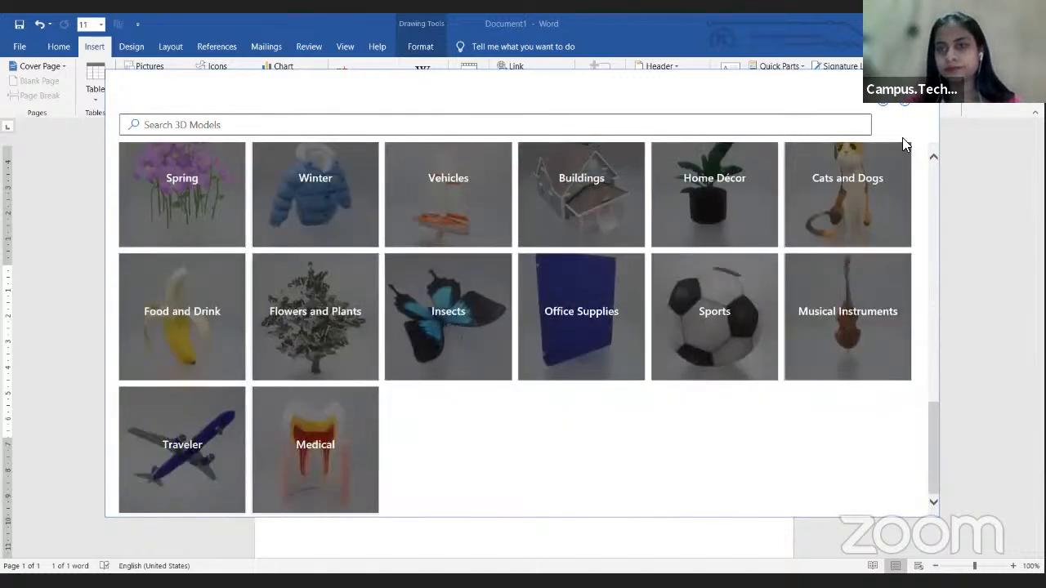
{"action": "left_click", "coordinate": [927, 82]}
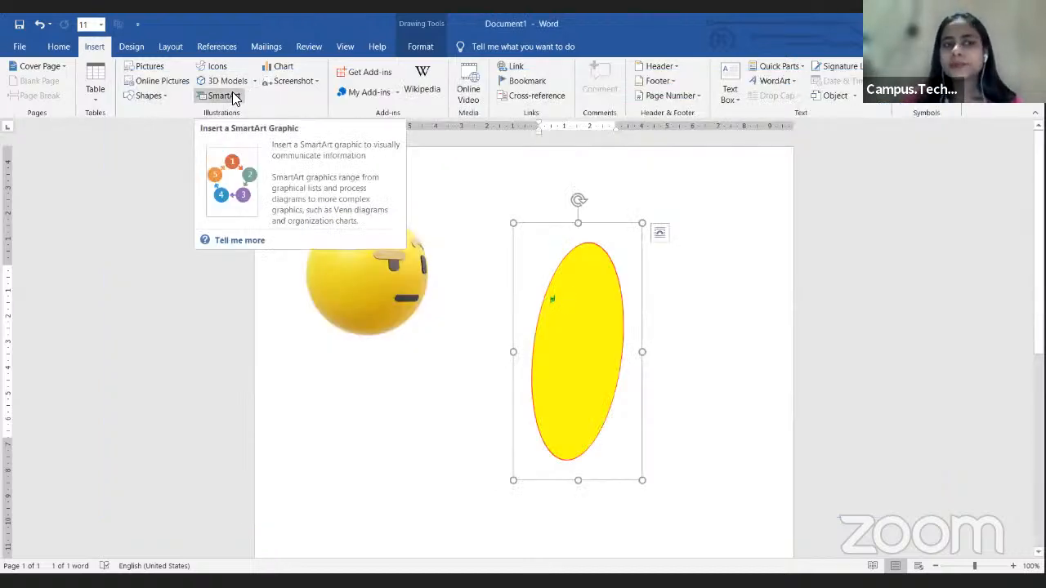
Browse the List, Process and Cycle layouts of the SmartArt graphics, and close the chooser without inserting one.
{"action": "left_click", "coordinate": [234, 98]}
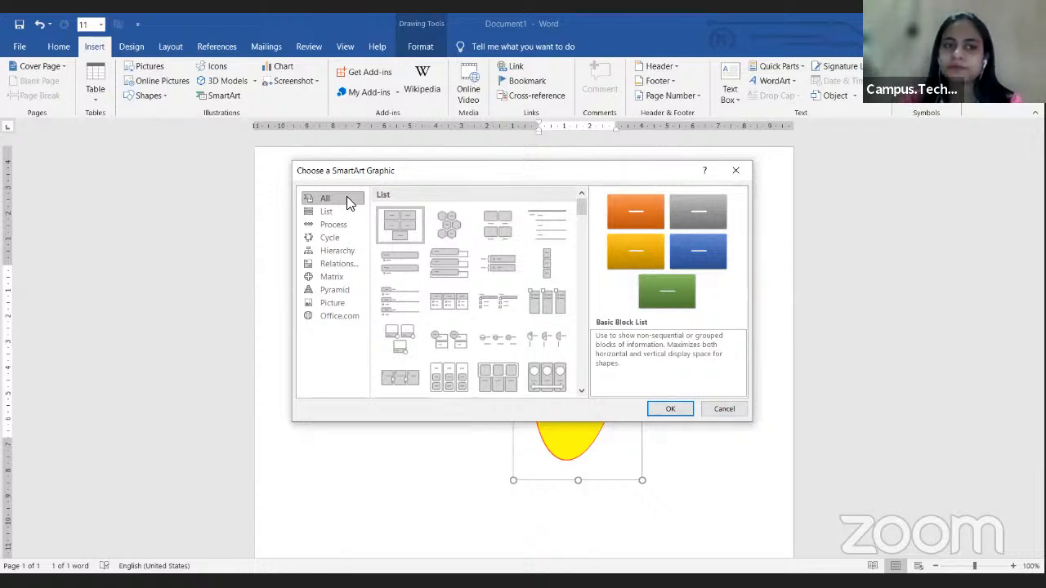
{"action": "left_click", "coordinate": [336, 210]}
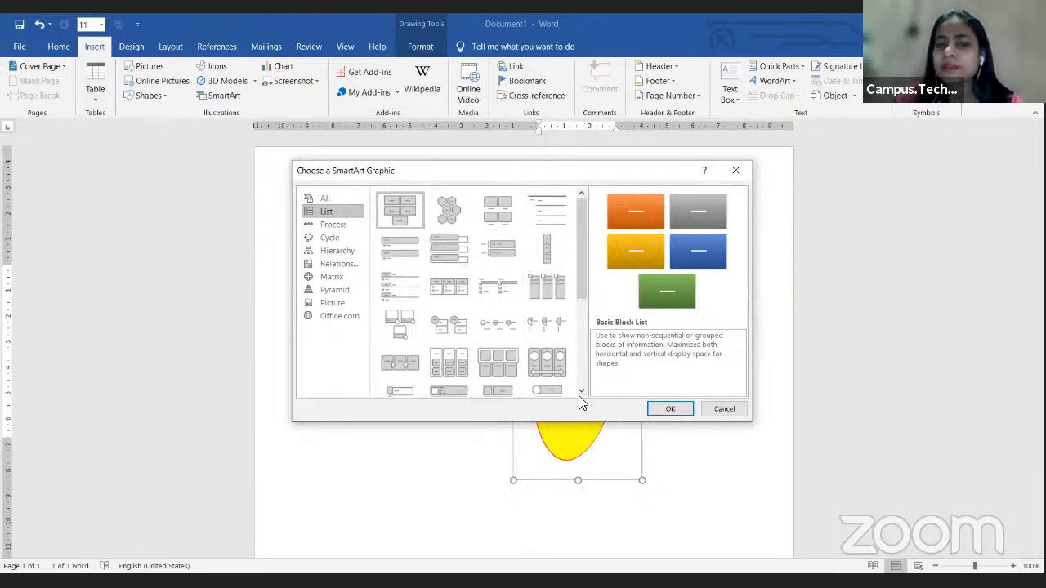
{"action": "scroll", "coordinate": [578, 382], "scroll_direction": "down", "scroll_amount": 5}
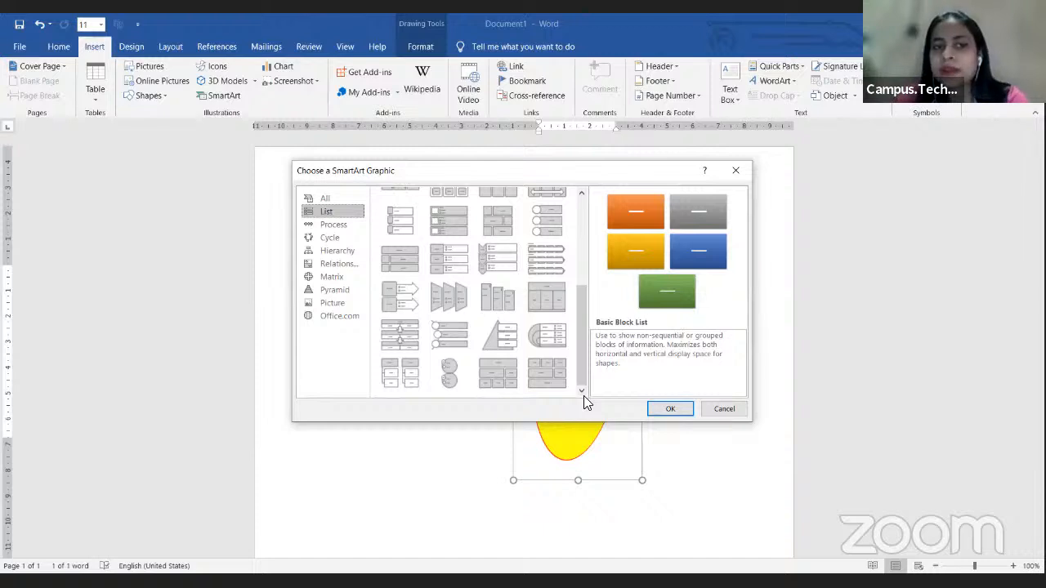
{"action": "left_click", "coordinate": [327, 225]}
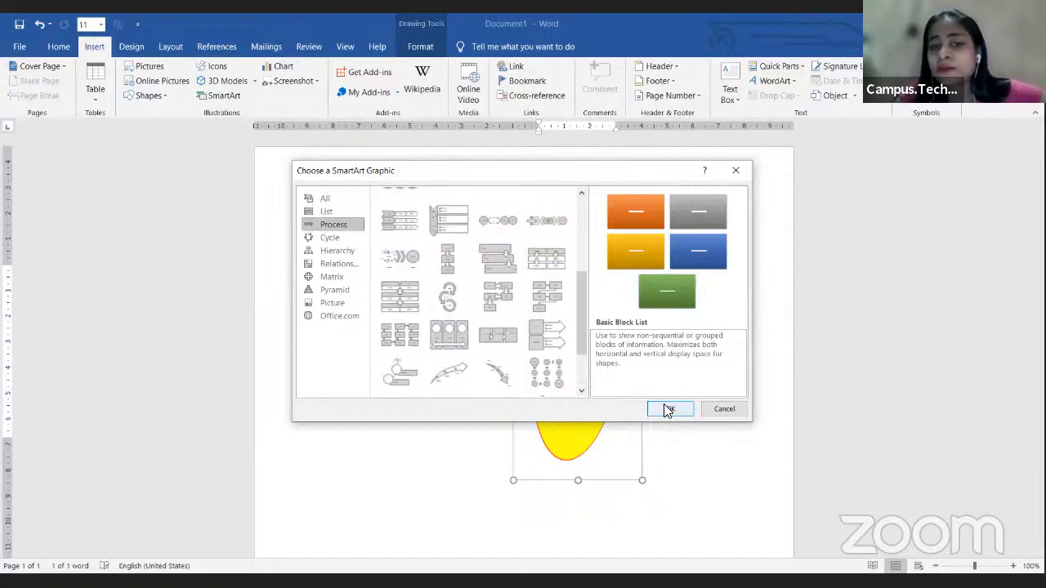
{"action": "left_click_drag", "start_coordinate": [582, 341], "coordinate": [593, 196]}
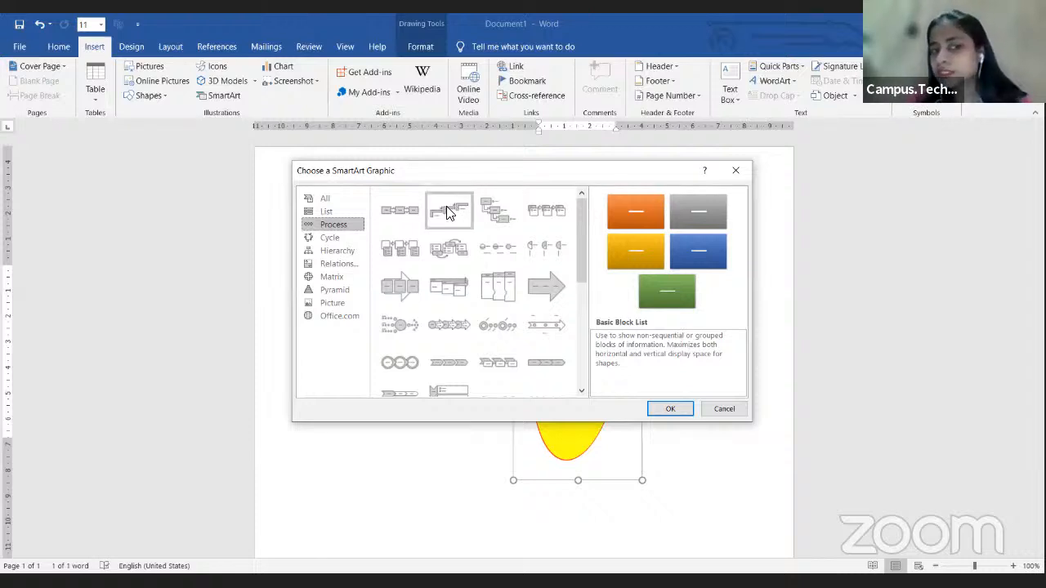
{"action": "left_click", "coordinate": [330, 238]}
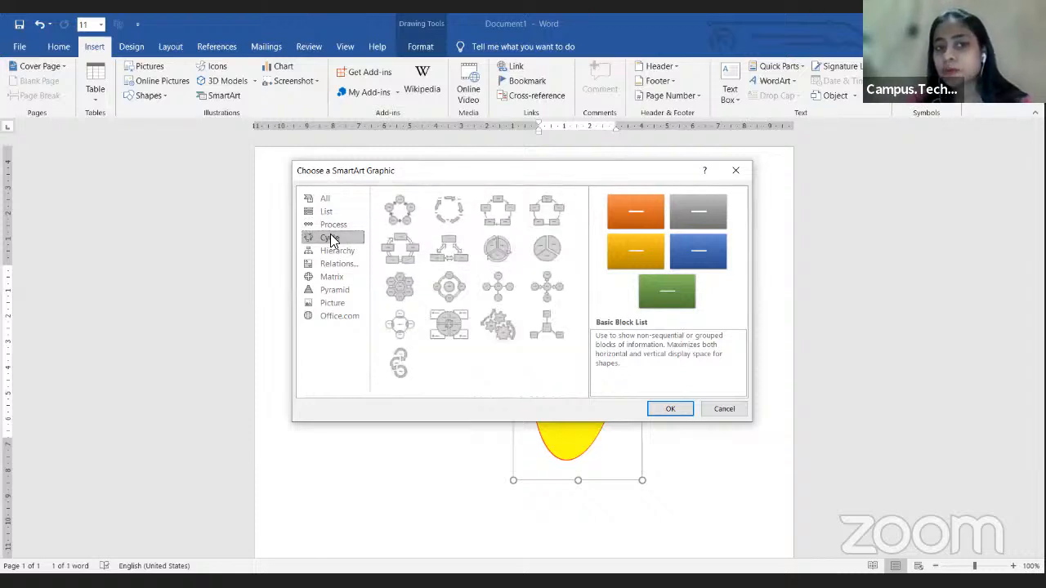
{"action": "left_click", "coordinate": [517, 146]}
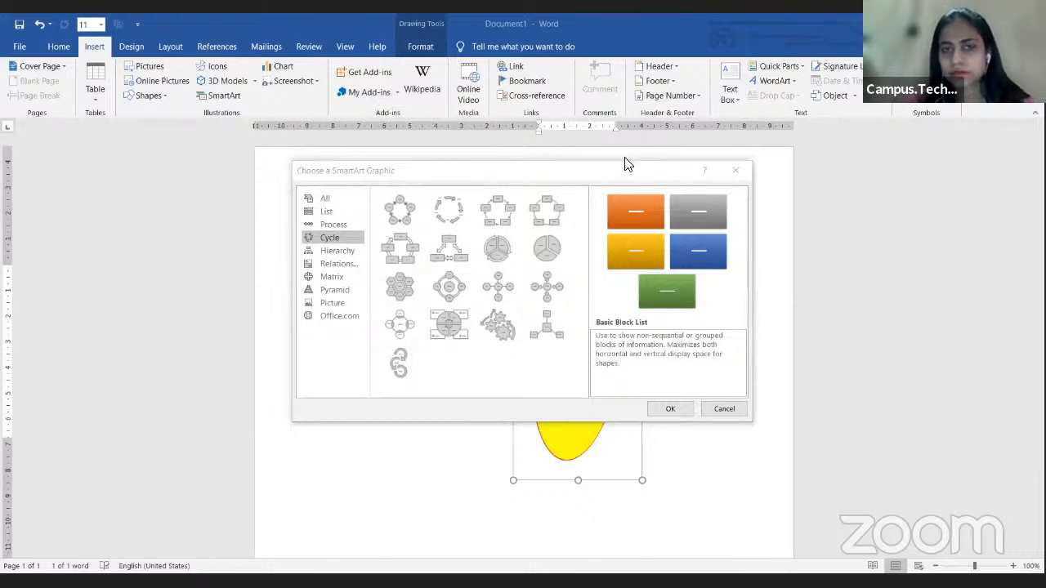
{"action": "left_click", "coordinate": [738, 170]}
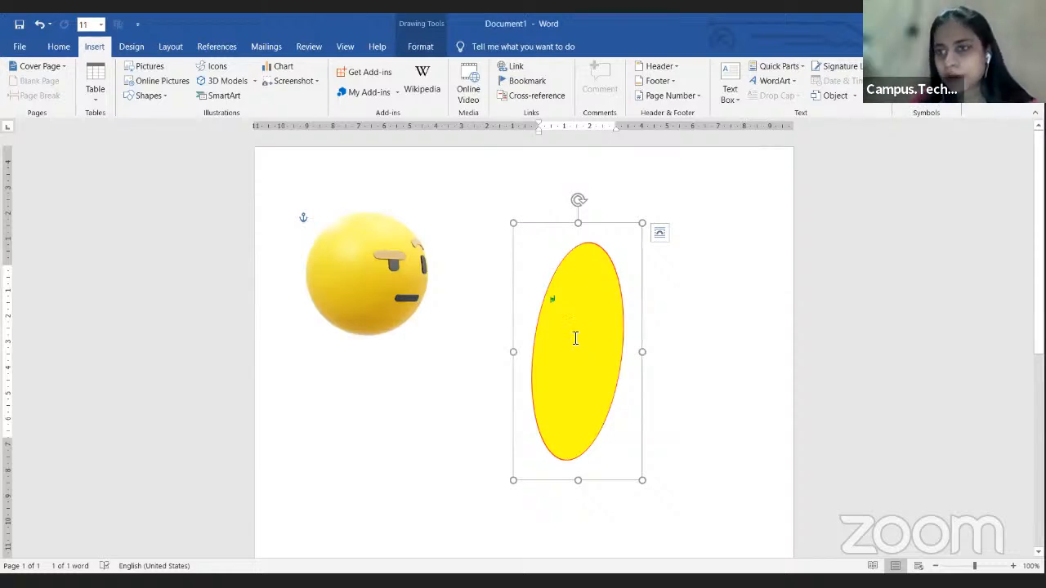
Enlarge the yellow oval toward its upper-left corner to about 8 by 12 cm, and place the text cursor after "hi".
{"action": "left_click_drag", "start_coordinate": [515, 224], "coordinate": [439, 176]}
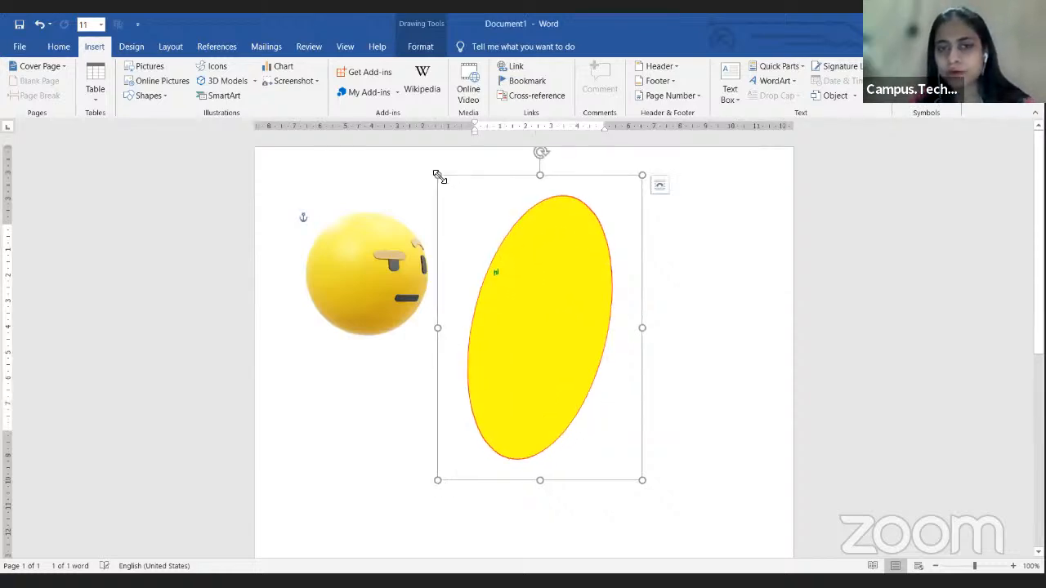
{"action": "left_click", "coordinate": [567, 276]}
{"action": "double_click", "coordinate": [563, 275]}
{"action": "left_click", "coordinate": [483, 236]}
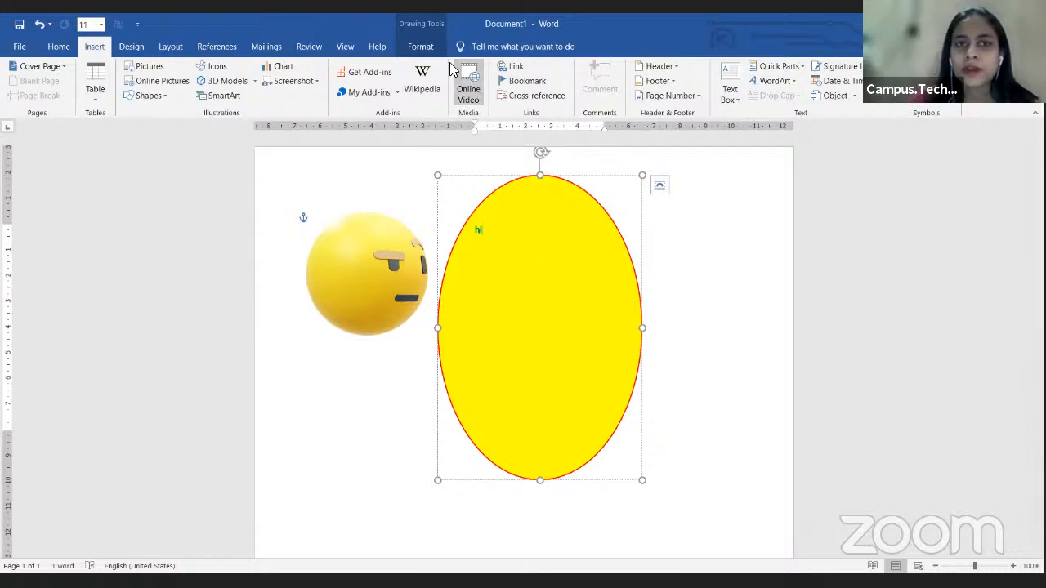
Choose the blue gradient WordArt text style and add a row of repeated "h" letters after "hi" in the oval.
{"action": "left_click", "coordinate": [421, 46]}
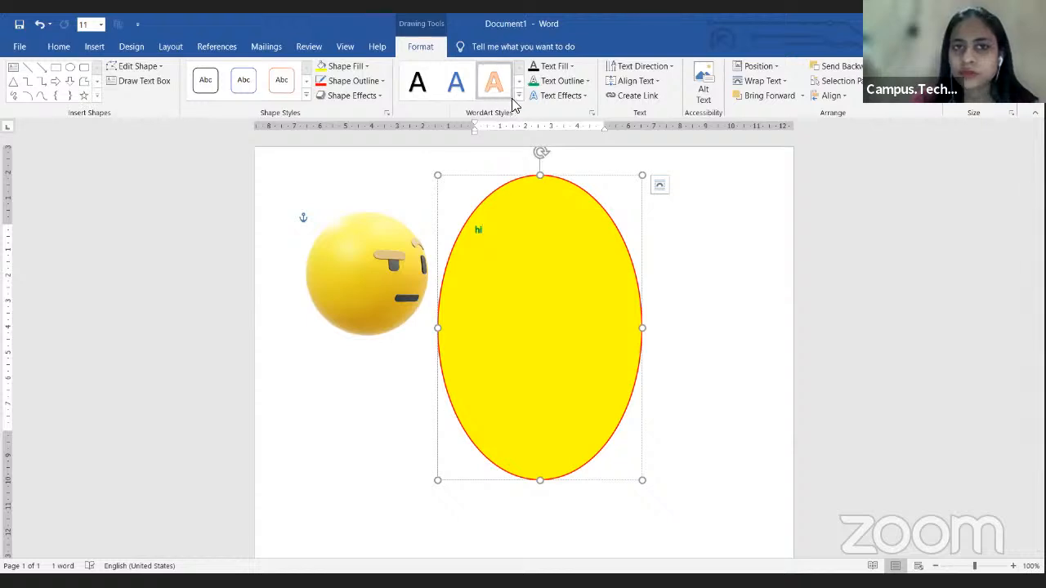
{"action": "left_click", "coordinate": [518, 96]}
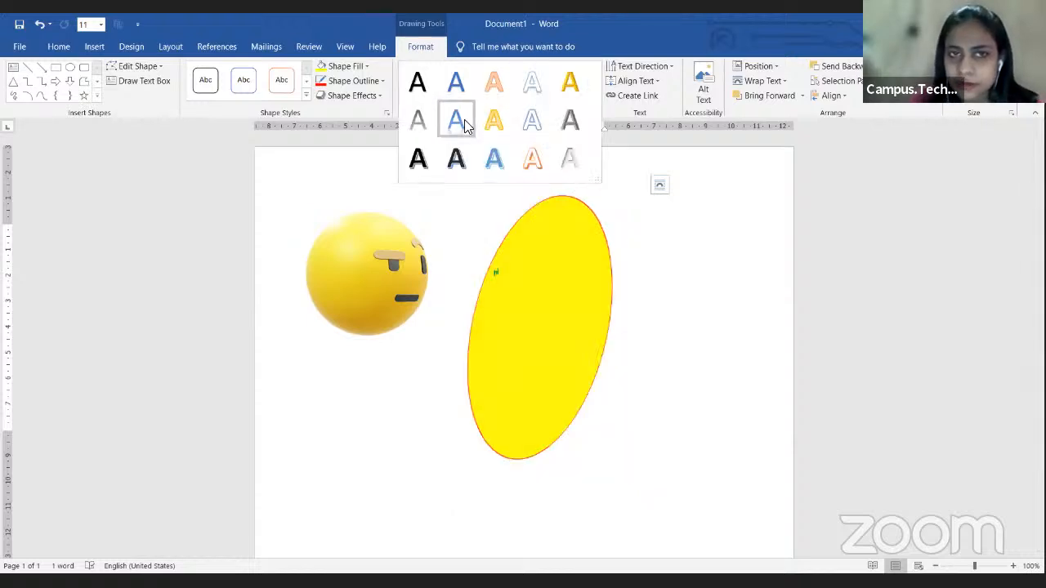
{"action": "left_click", "coordinate": [527, 259]}
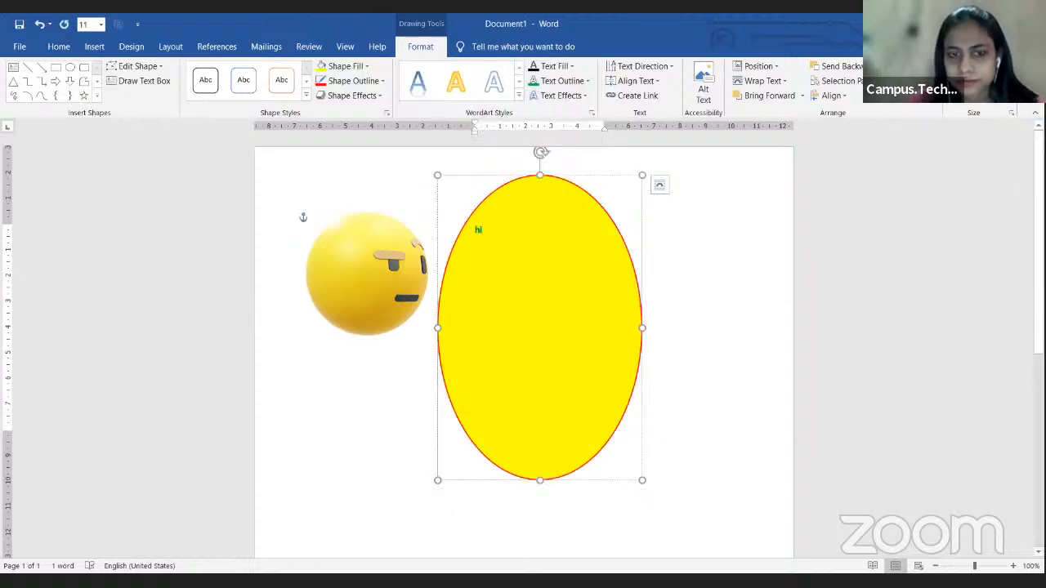
{"action": "type", "text": "hhhhhh"}
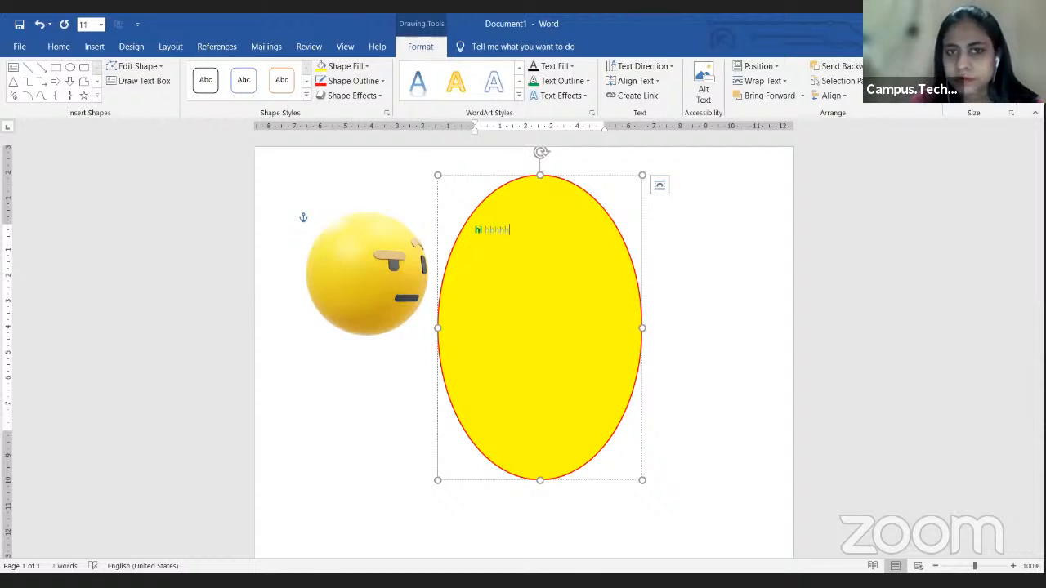
{"action": "type", "text": "hhhhhhhhhhhhhh"}
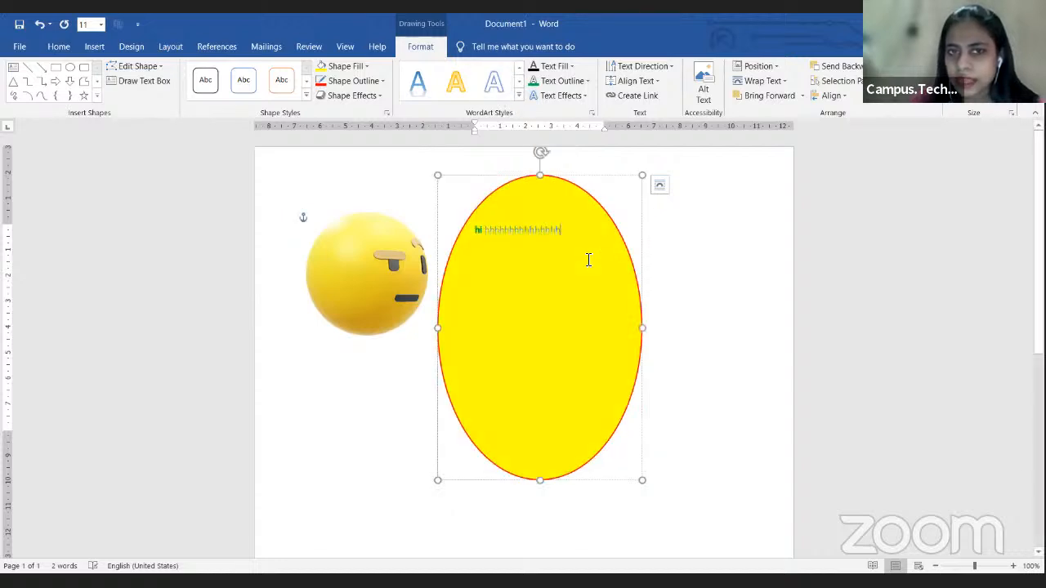
Add a second line "hiiii" in the oval, give it the blue-outlined WordArt style, and deselect the shape.
{"action": "key", "text": "Return"}
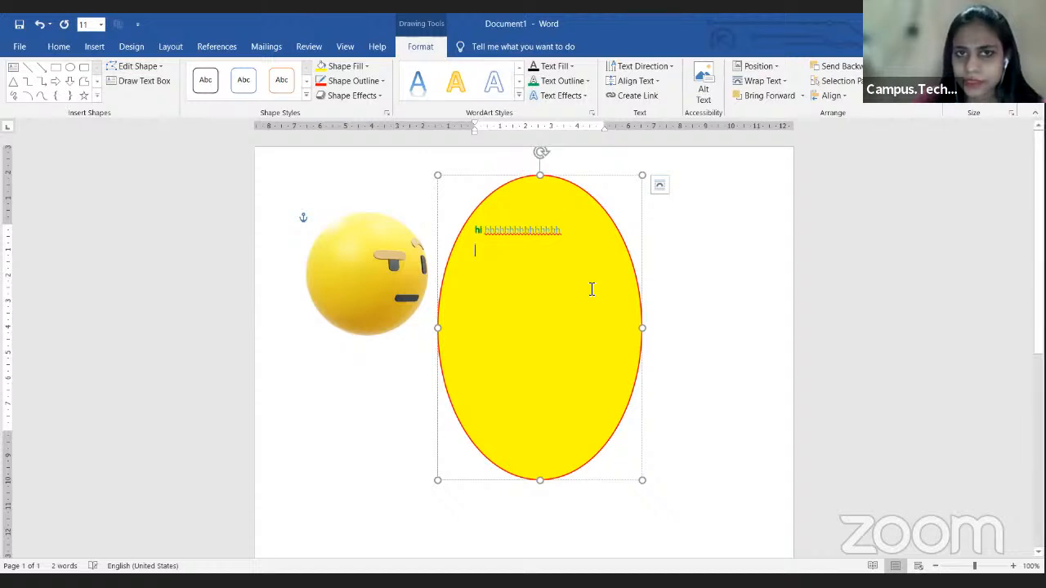
{"action": "type", "text": "hiiii"}
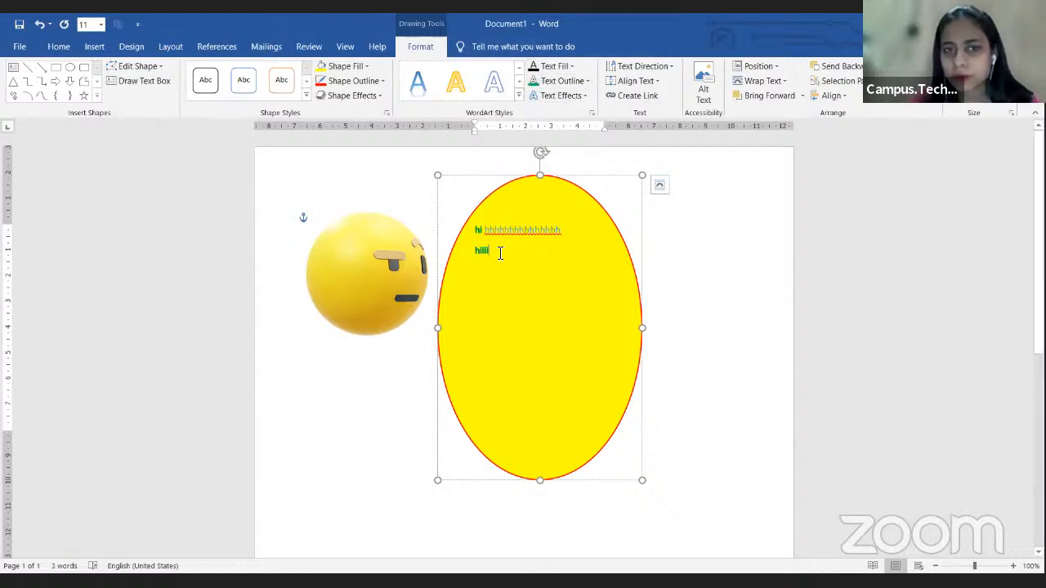
{"action": "left_click_drag", "start_coordinate": [500, 251], "coordinate": [470, 250]}
{"action": "left_click", "coordinate": [493, 82]}
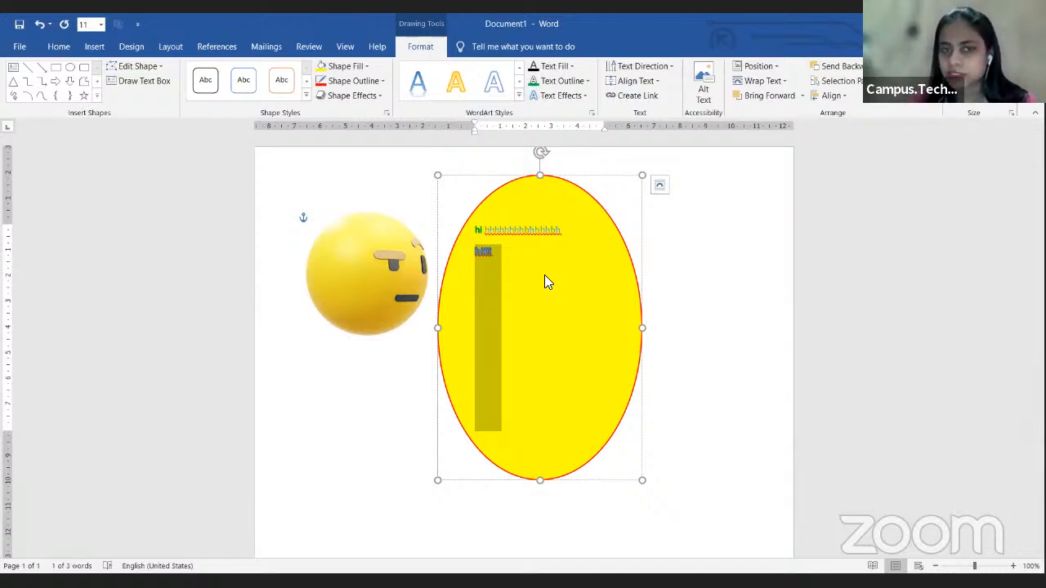
{"action": "left_click", "coordinate": [660, 321]}
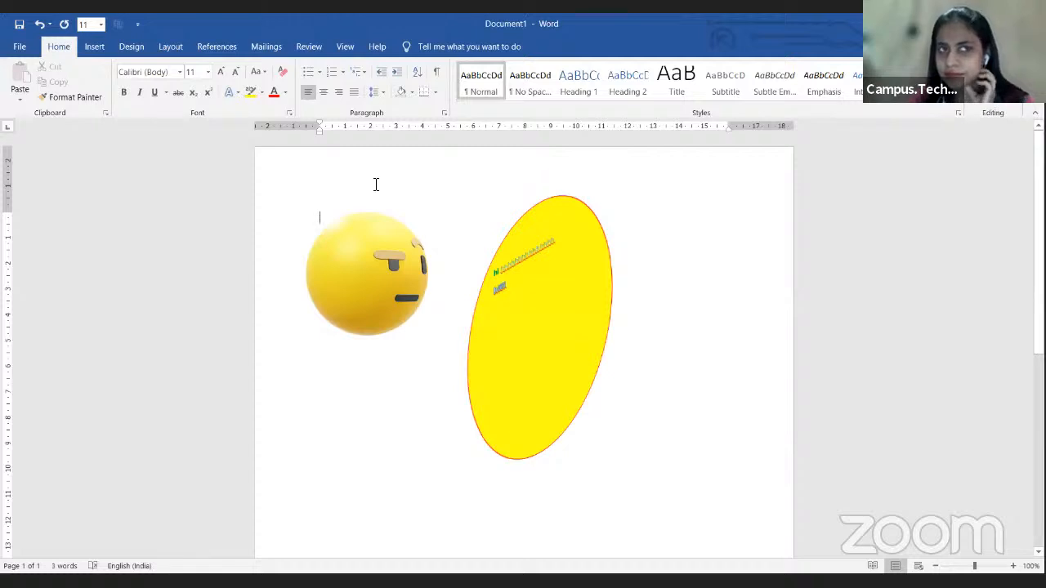
Browse the SmartArt layouts from Cycle through Hierarchy, Relationship, Matrix, Pyramid and Picture, and close the chooser without inserting one.
{"action": "left_click", "coordinate": [94, 47]}
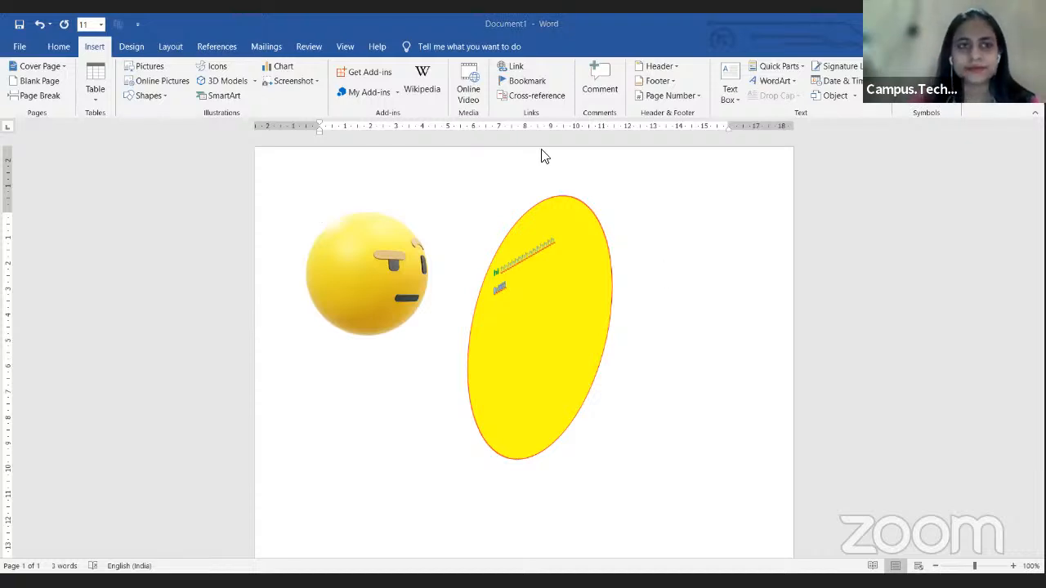
{"action": "left_click", "coordinate": [227, 96]}
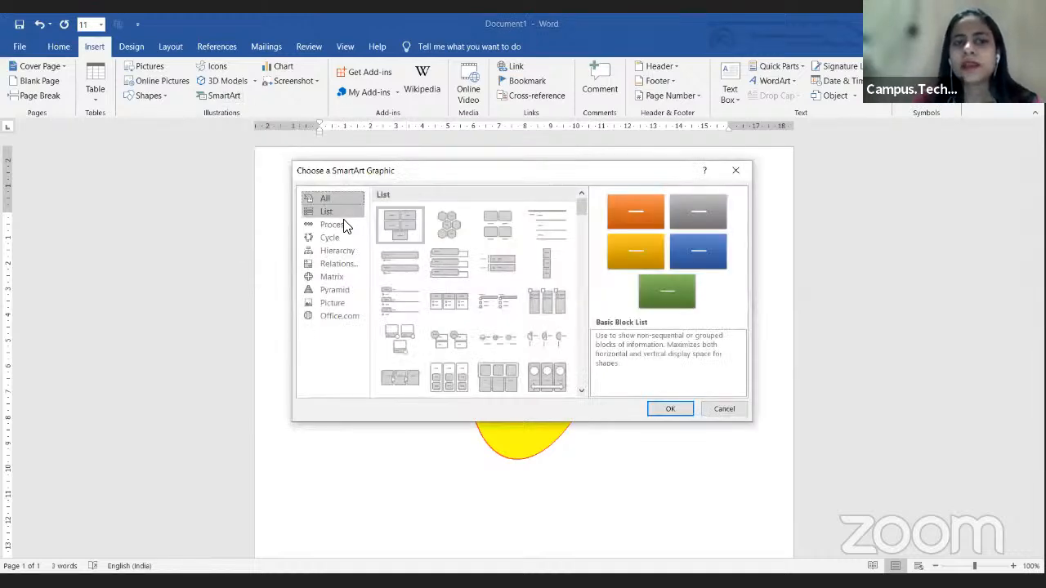
{"action": "left_click", "coordinate": [347, 237]}
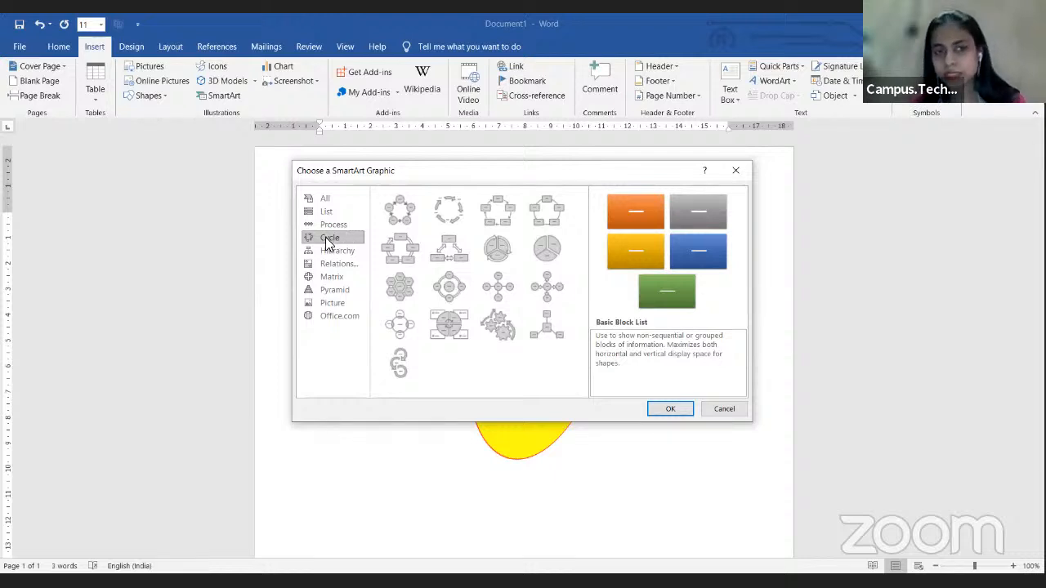
{"action": "left_click", "coordinate": [331, 252]}
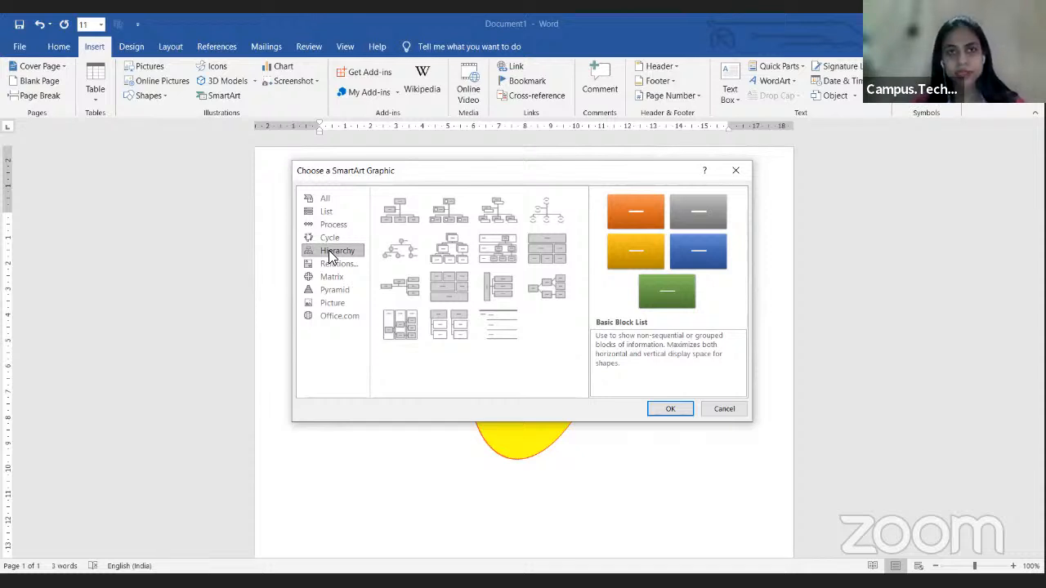
{"action": "left_click", "coordinate": [326, 265]}
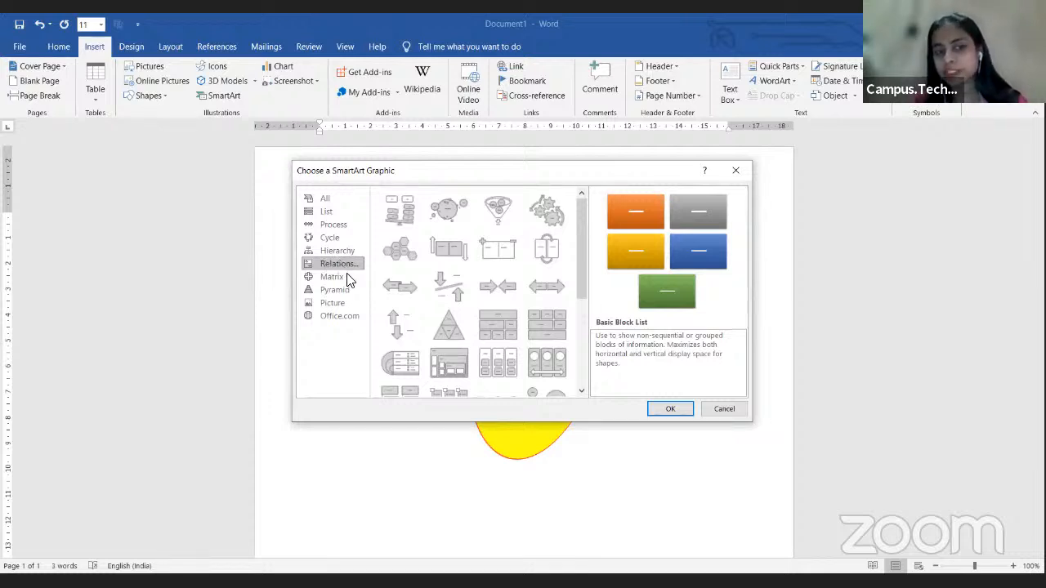
{"action": "left_click", "coordinate": [347, 278]}
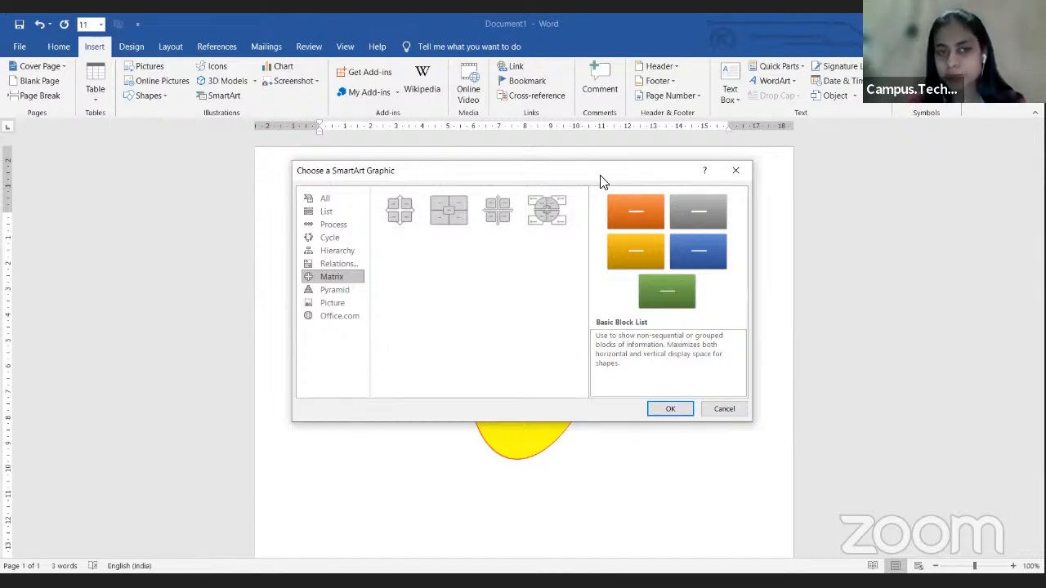
{"action": "left_click", "coordinate": [355, 295]}
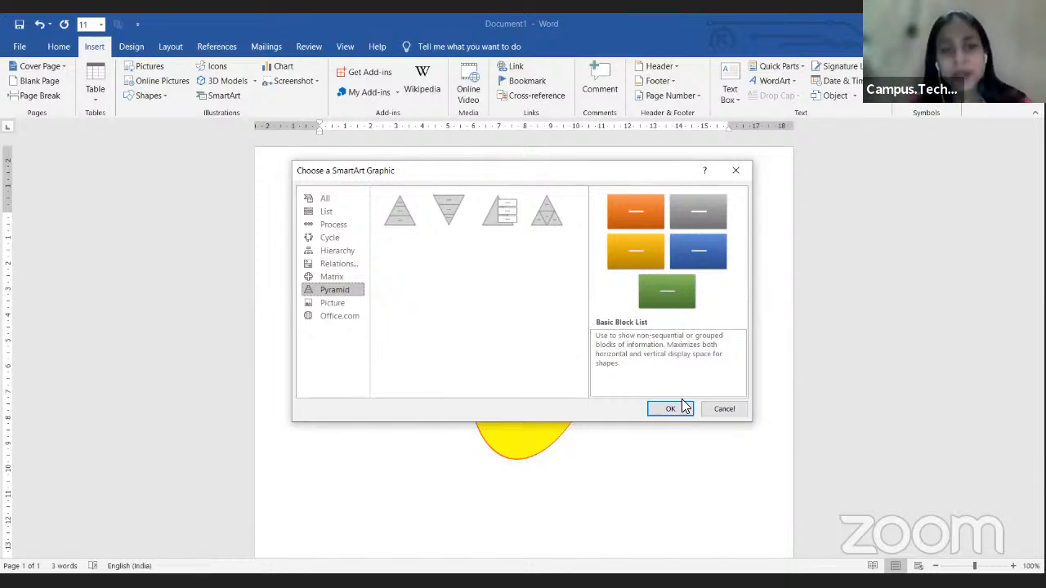
{"action": "left_click", "coordinate": [351, 303]}
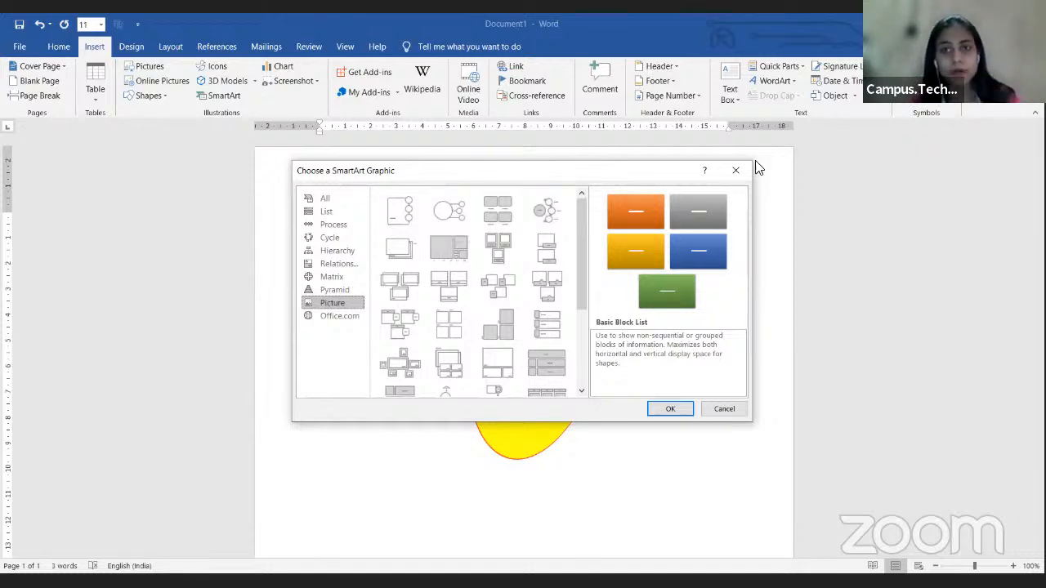
{"action": "left_click", "coordinate": [734, 178]}
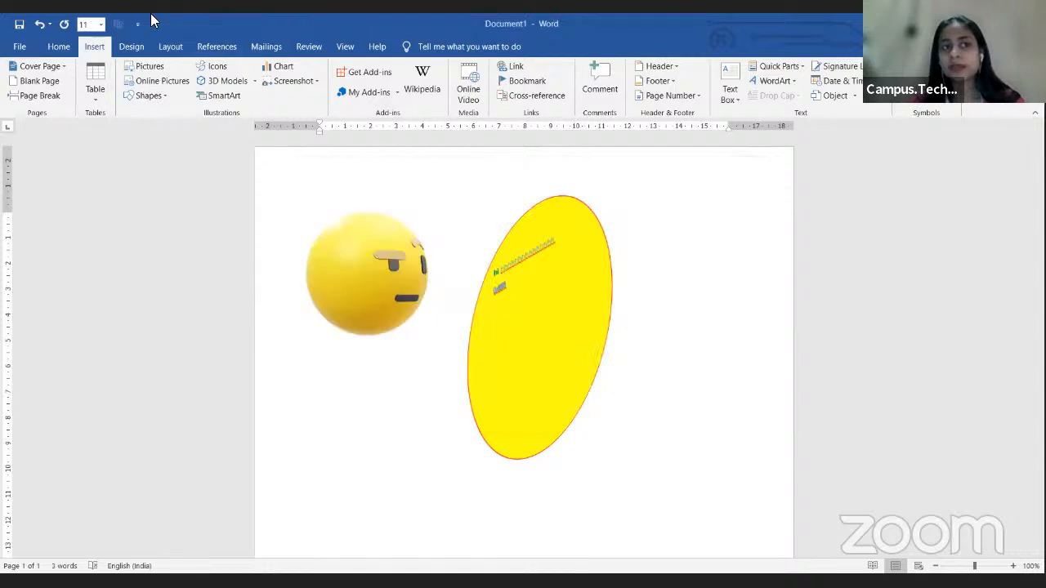
Insert the sad orange smiley picture 09fc3ba997d72105b72c1463e2e2ae20 from the Desktop folder into the document.
{"action": "left_click", "coordinate": [144, 71]}
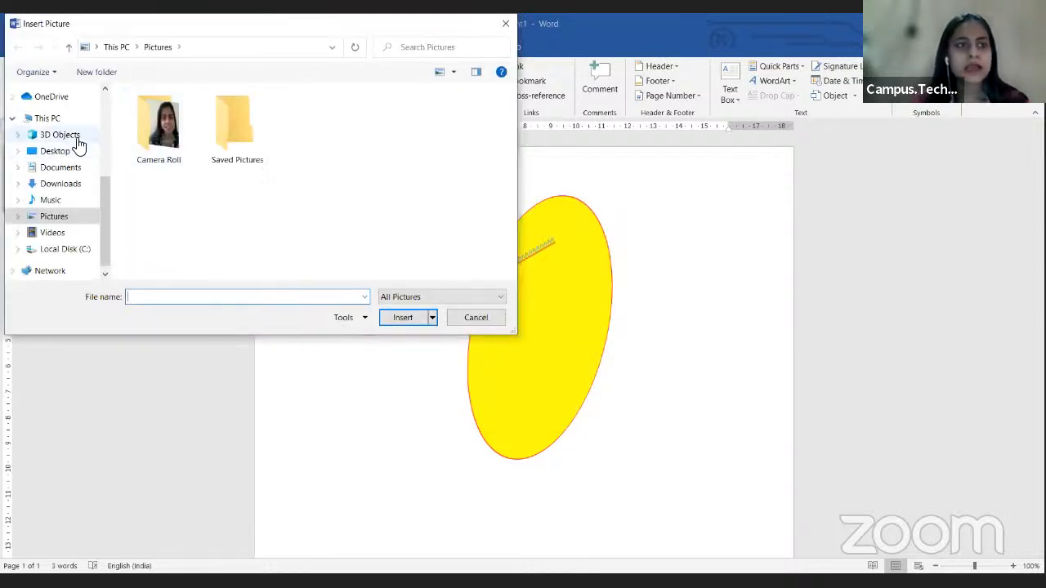
{"action": "left_click", "coordinate": [56, 151]}
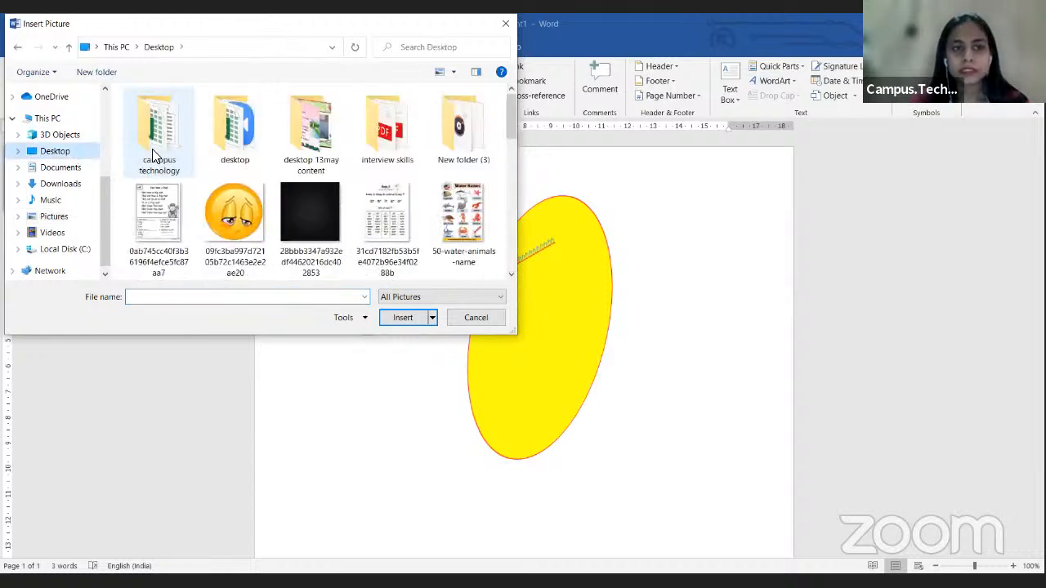
{"action": "left_click", "coordinate": [223, 193]}
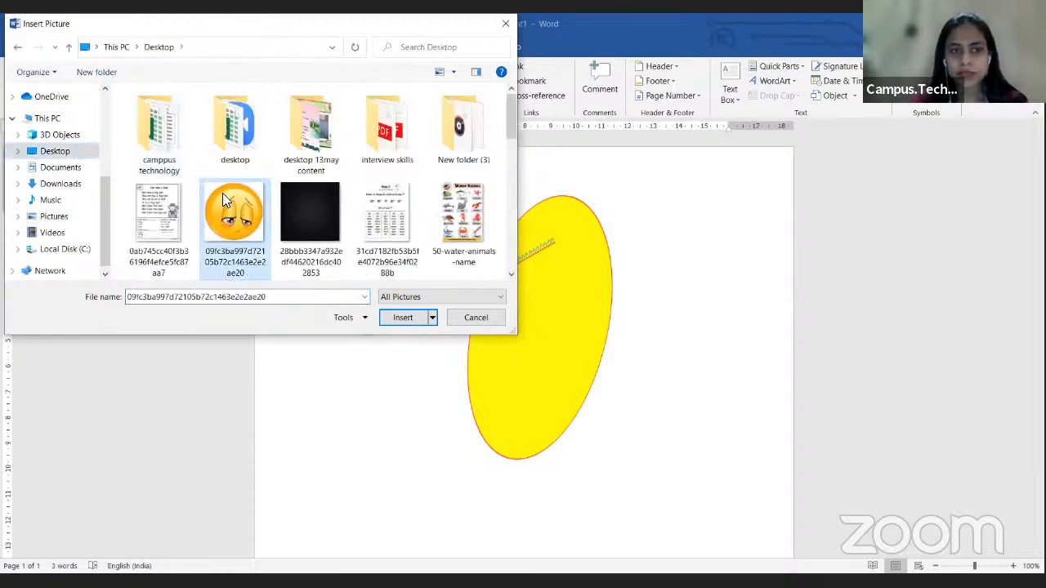
{"action": "left_click", "coordinate": [417, 323]}
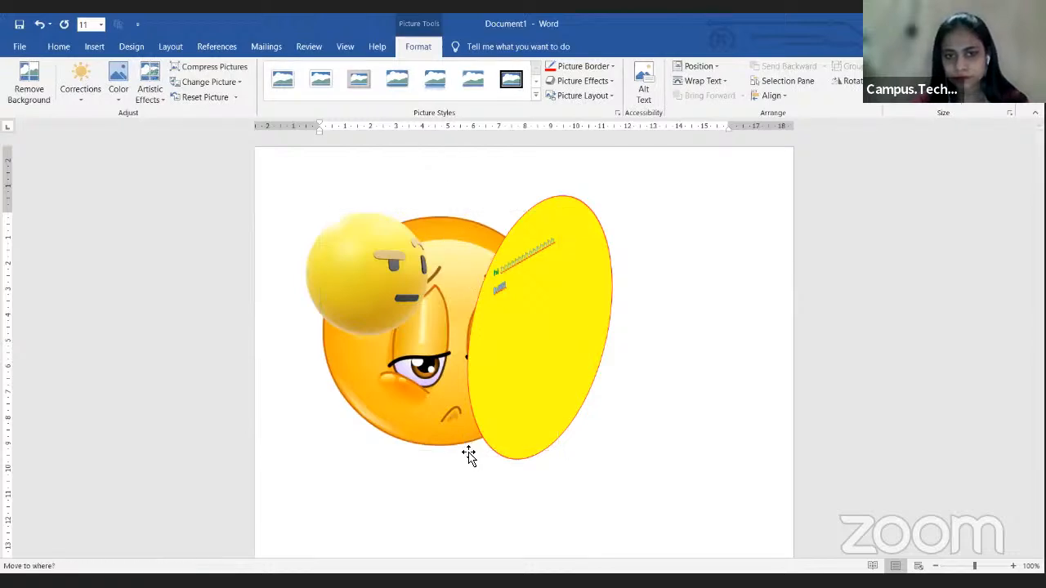
Delete the yellow oval and the 3D emoji model covering the smiley picture, and select the picture.
{"action": "left_click", "coordinate": [631, 388]}
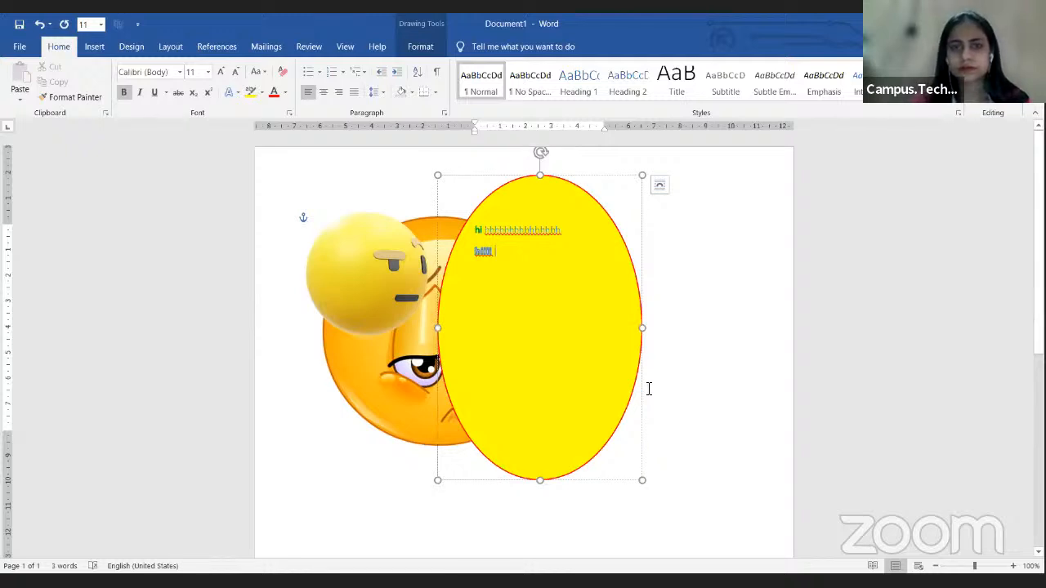
{"action": "left_click", "coordinate": [642, 389]}
{"action": "key", "text": "Delete"}
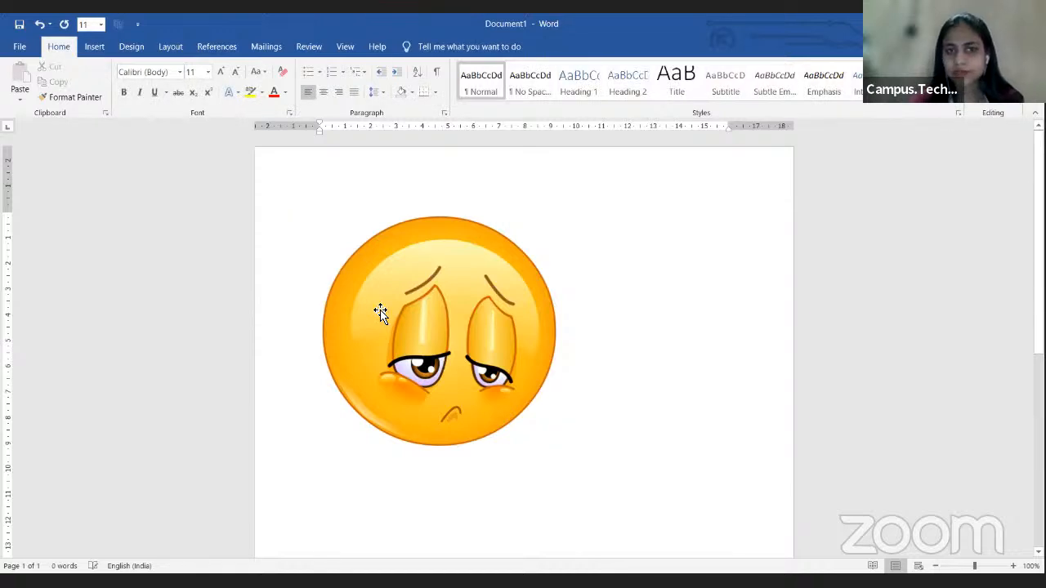
{"action": "left_click", "coordinate": [382, 314]}
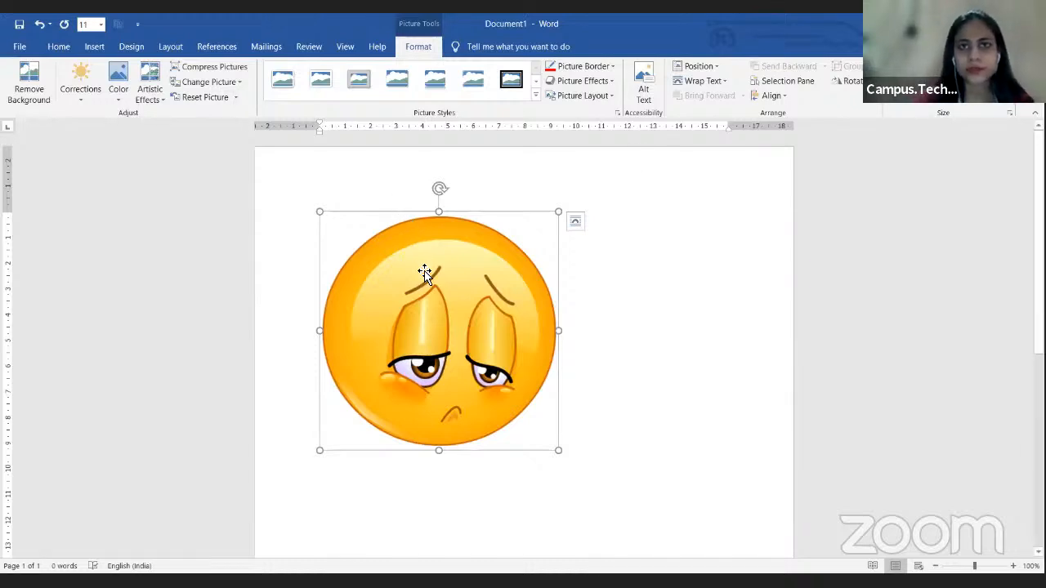
Preview the picture layouts for the smiley picture and view the SmartArt Picture category, leaving without applying or inserting one.
{"action": "left_click", "coordinate": [613, 97]}
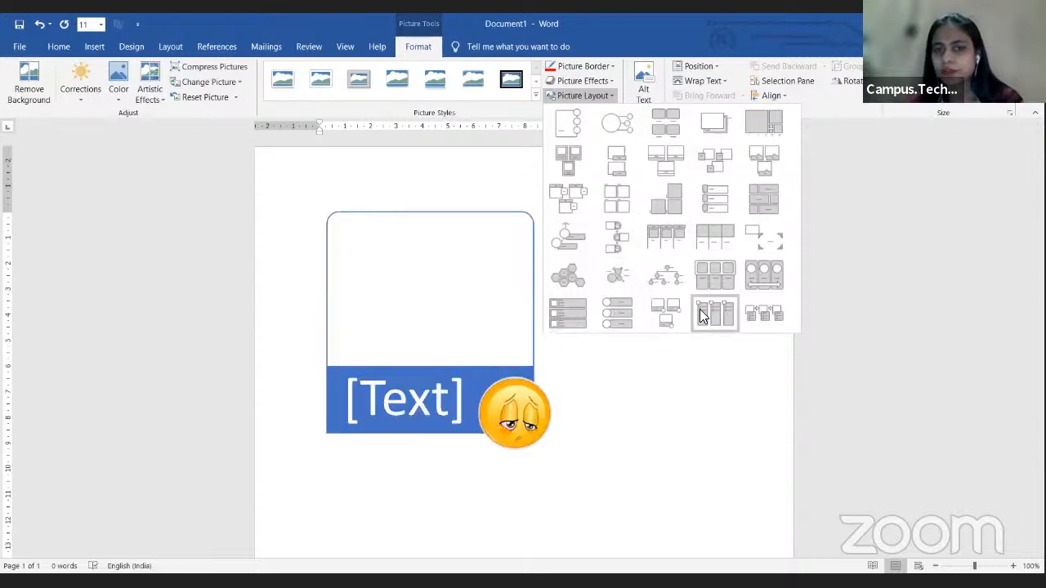
{"action": "left_click", "coordinate": [497, 308]}
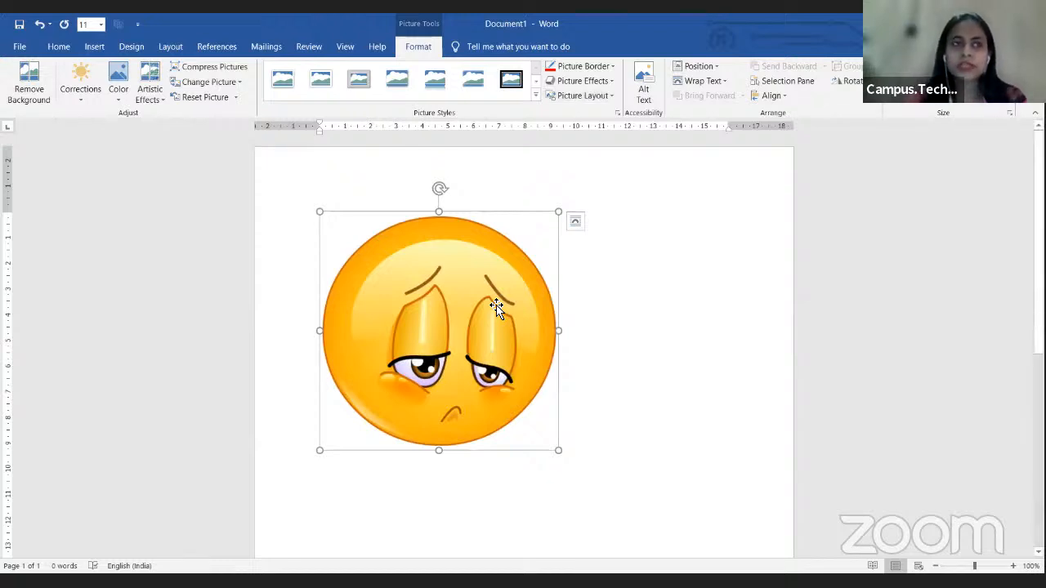
{"action": "left_click", "coordinate": [95, 47]}
{"action": "left_click", "coordinate": [215, 97]}
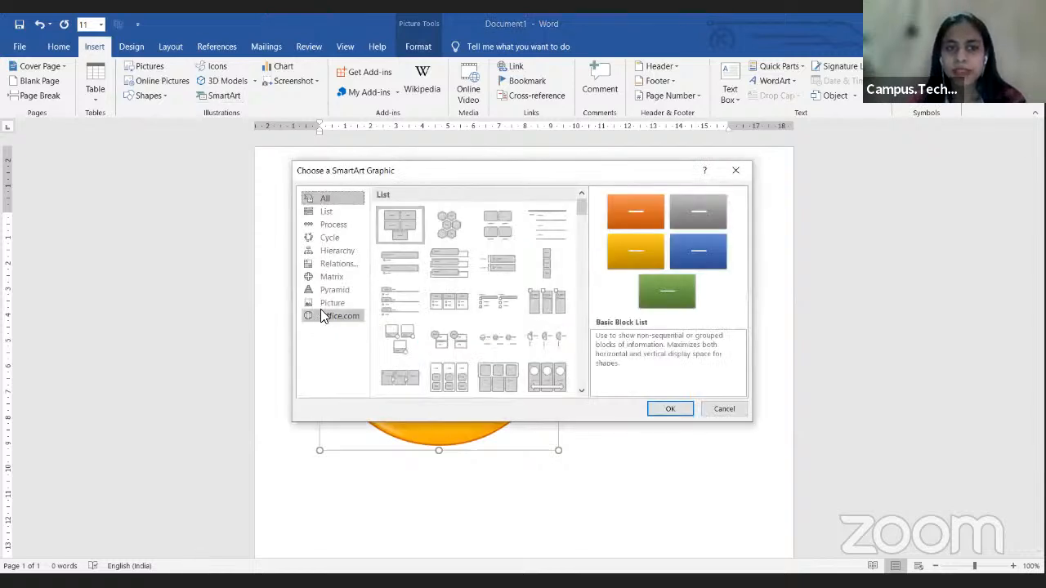
{"action": "left_click", "coordinate": [326, 303]}
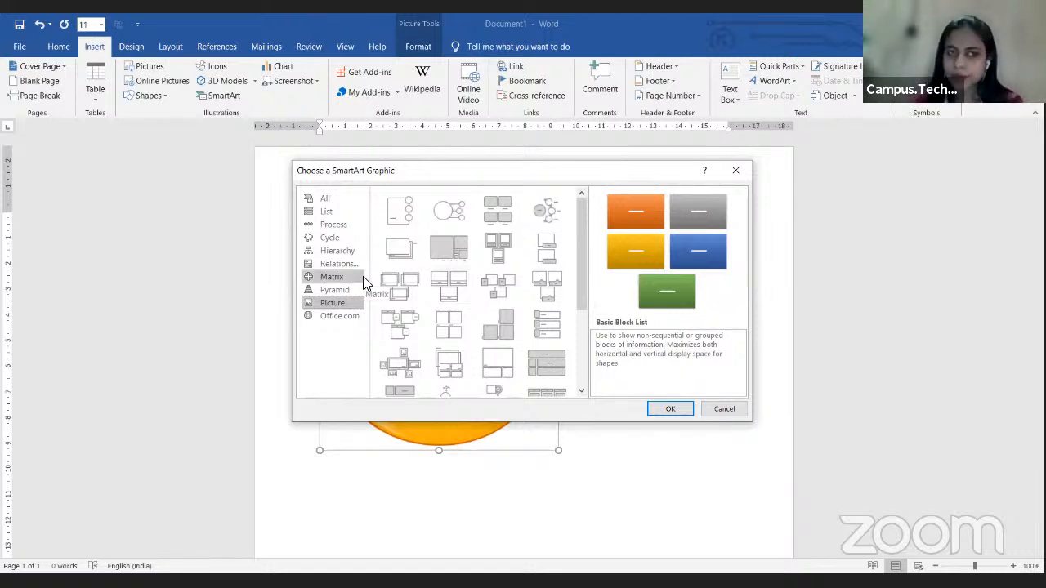
{"action": "left_click", "coordinate": [736, 170]}
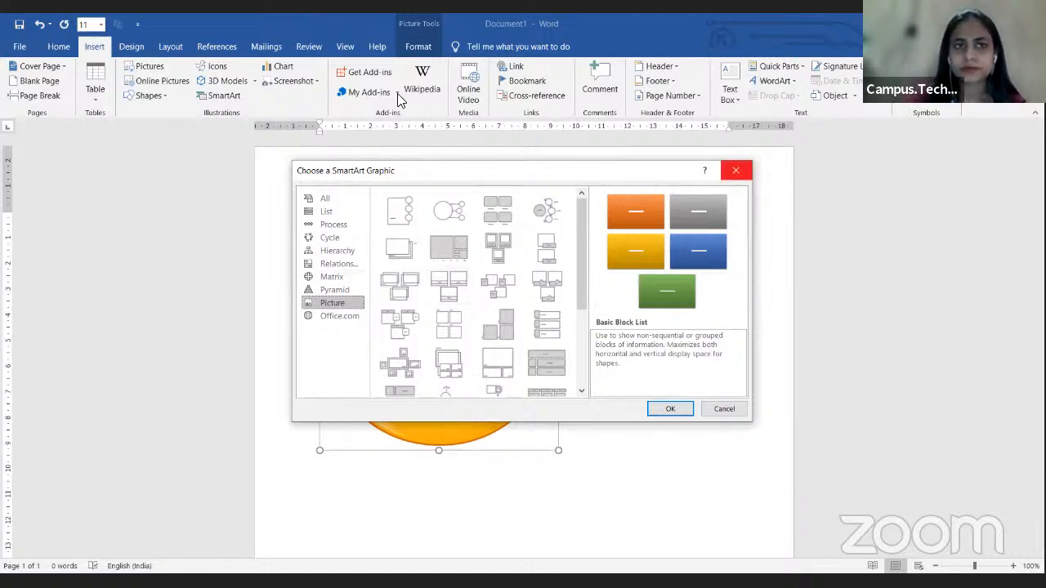
Insert a Clustered Bar chart into the document above the smiley picture.
{"action": "left_click", "coordinate": [282, 66]}
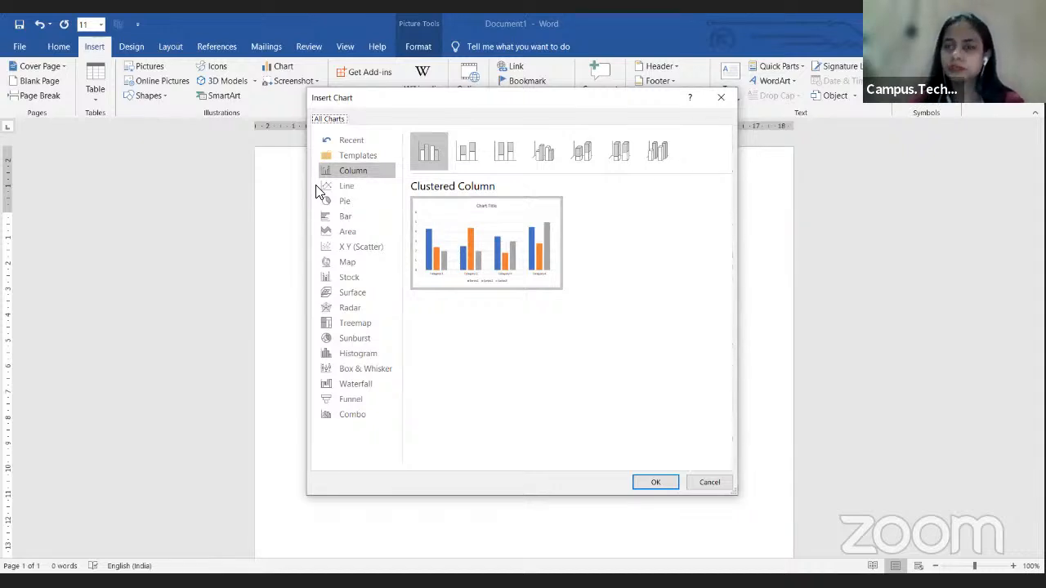
{"action": "left_click", "coordinate": [379, 212]}
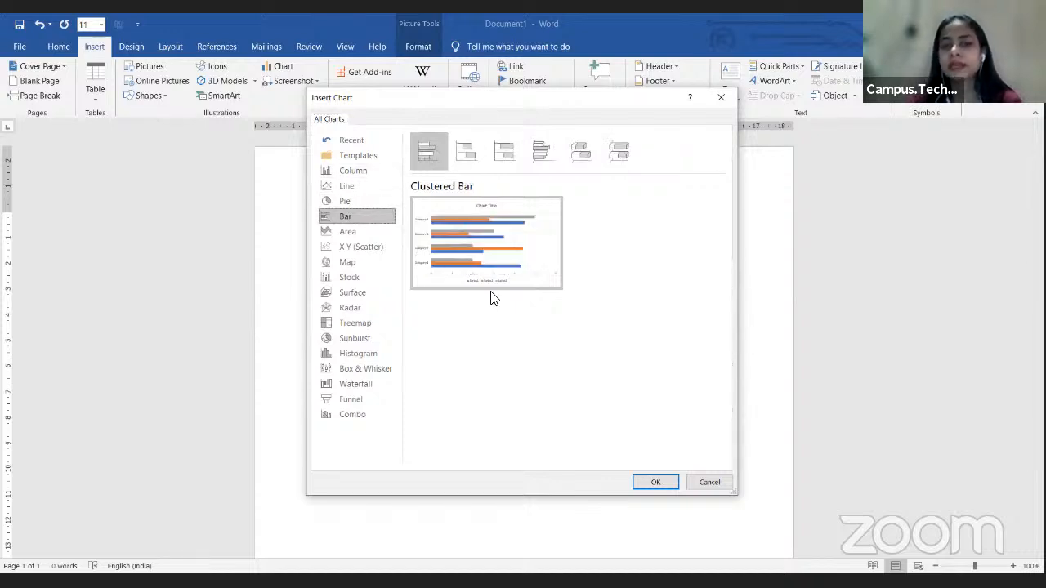
{"action": "mouse_move", "coordinate": [494, 279]}
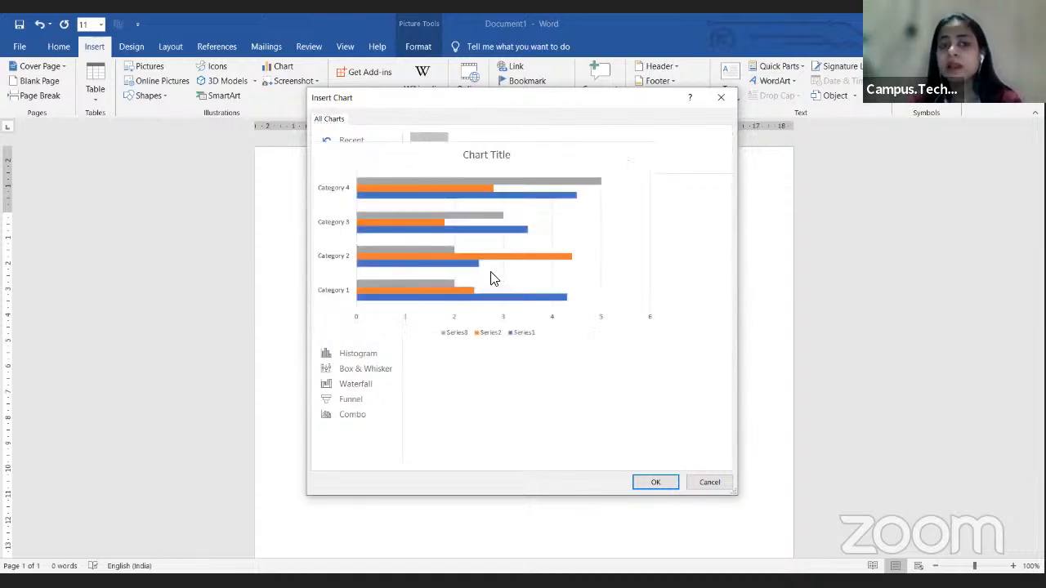
{"action": "left_click", "coordinate": [657, 482]}
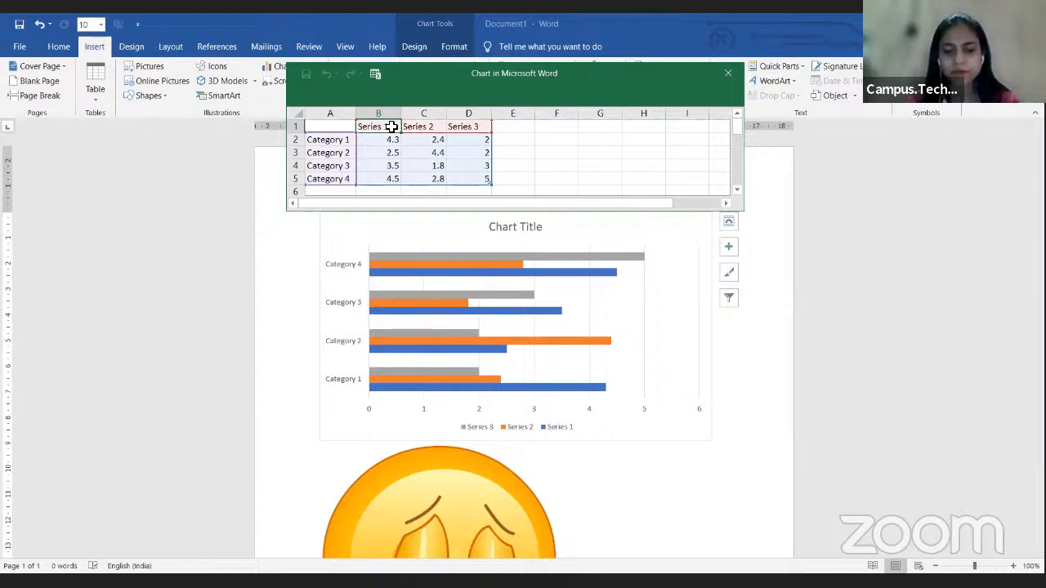
Rename the three series in the chart's data sheet as india, Paris and USA.
{"action": "left_click", "coordinate": [392, 127]}
{"action": "type", "text": "india"}
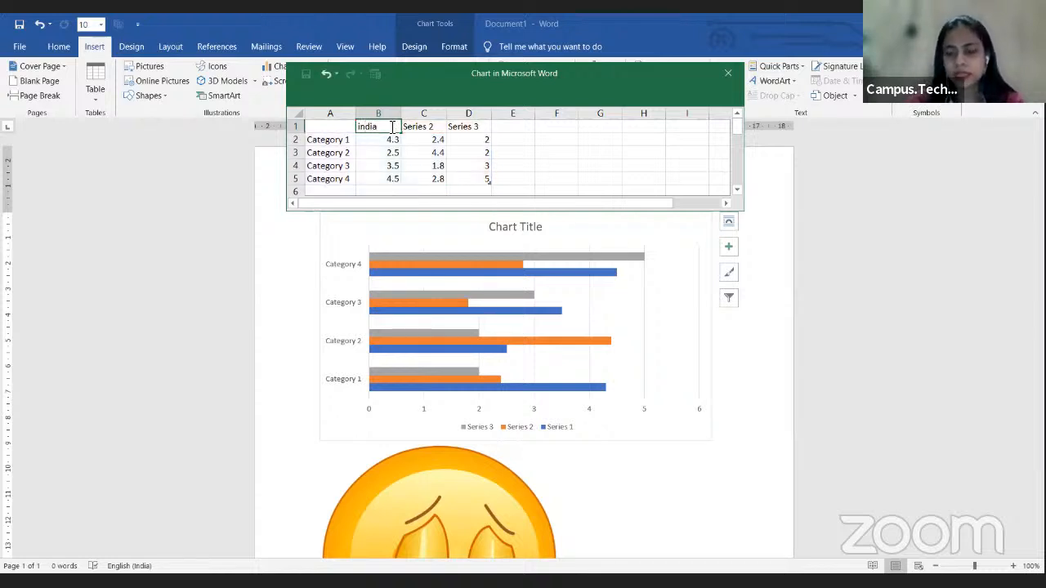
{"action": "key", "text": "Tab"}
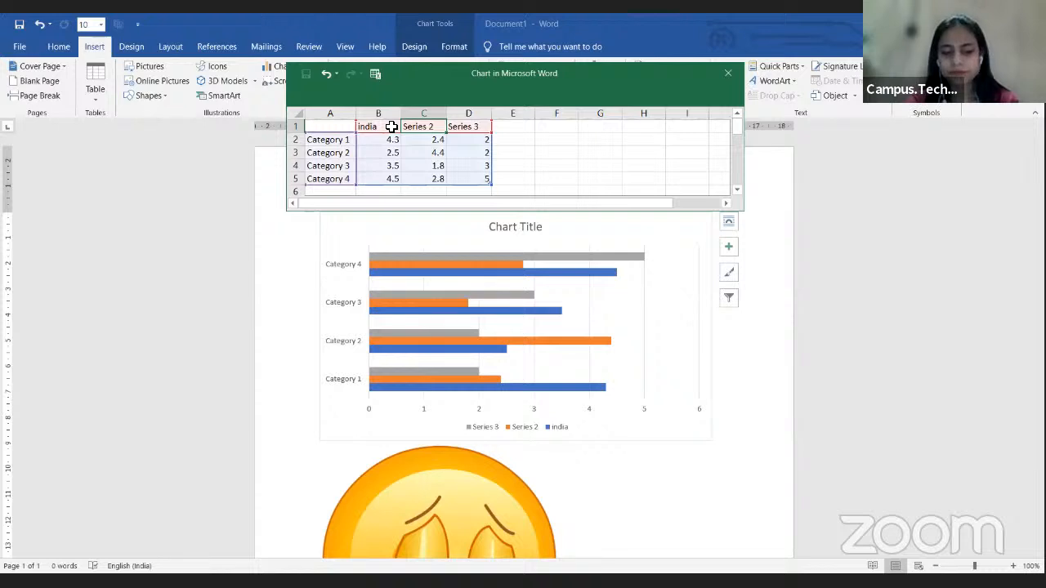
{"action": "type", "text": "Paris"}
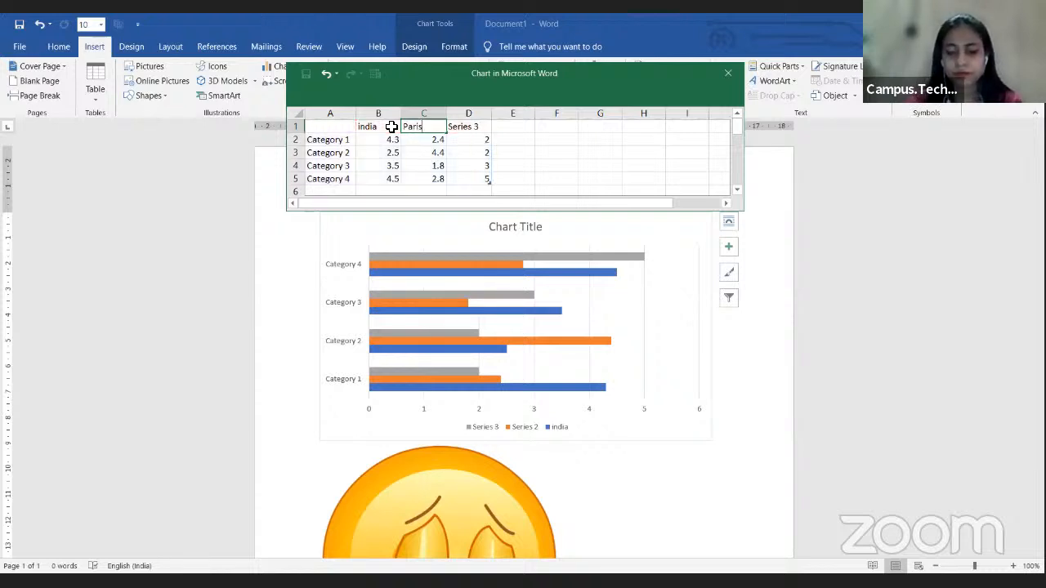
{"action": "key", "text": "Tab"}
{"action": "type", "text": "USA"}
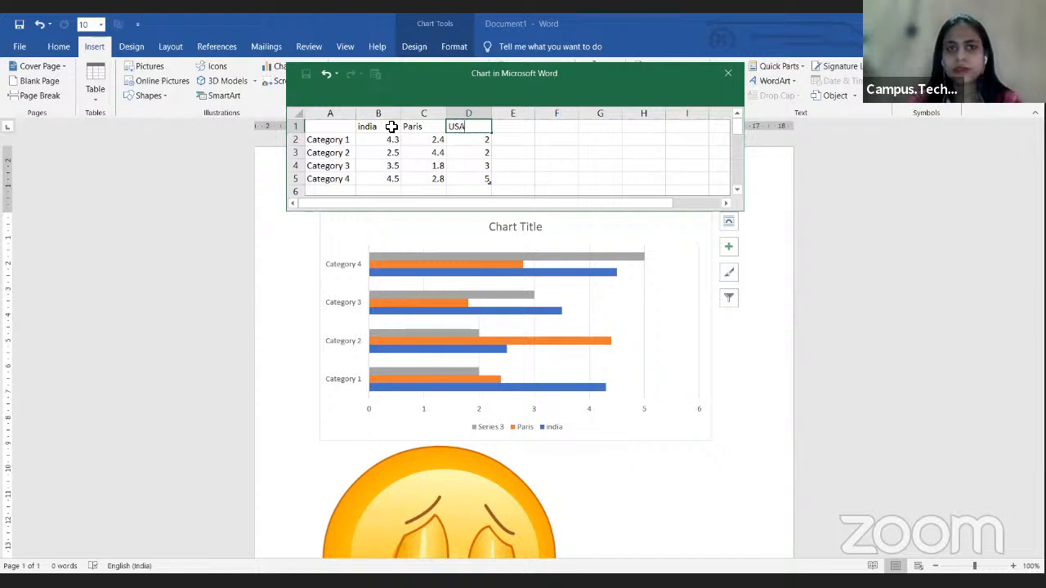
Rename the first category in the chart's data sheet as Dose 1.
{"action": "left_click", "coordinate": [331, 140]}
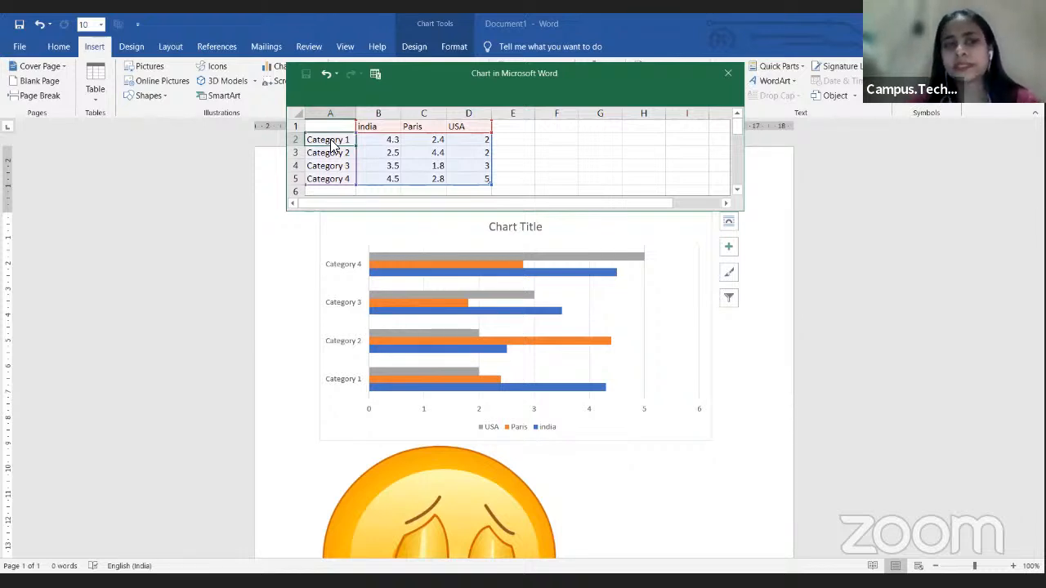
{"action": "type", "text": "Do"}
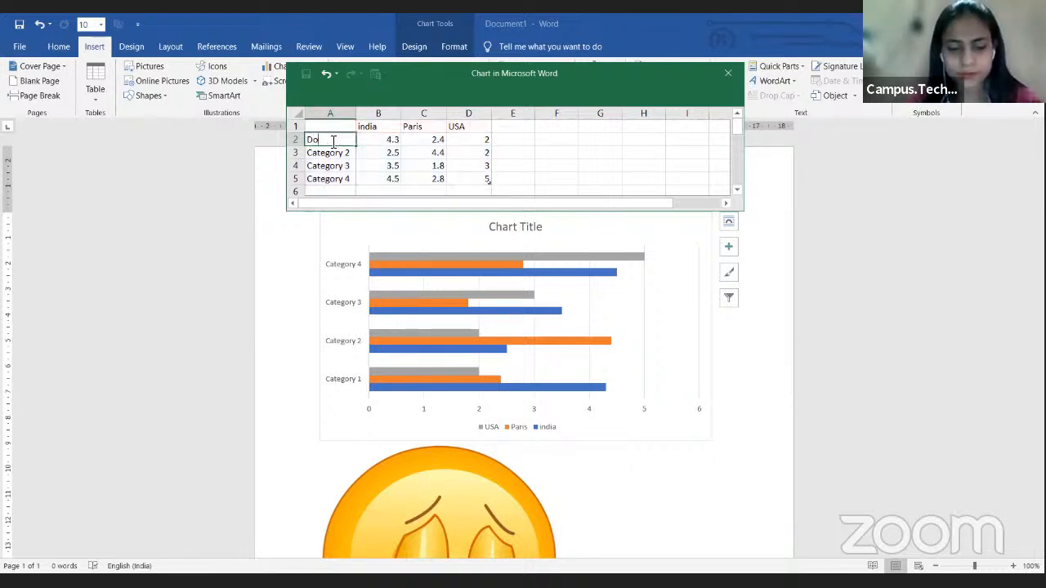
{"action": "type", "text": "se 1"}
{"action": "key", "text": "Return"}
Rename the second category in the chart's data sheet as Dose 2.
{"action": "type", "text": "Dos2"}
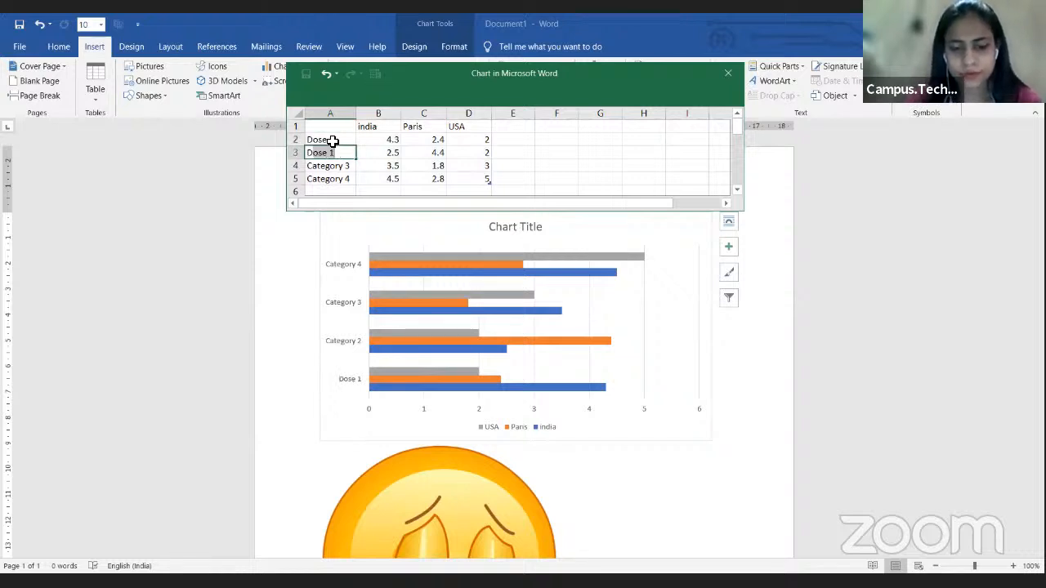
{"action": "type", "text": " @"}
{"action": "key", "text": "BackSpace"}
{"action": "key", "text": "BackSpace"}
{"action": "key", "text": "BackSpace"}
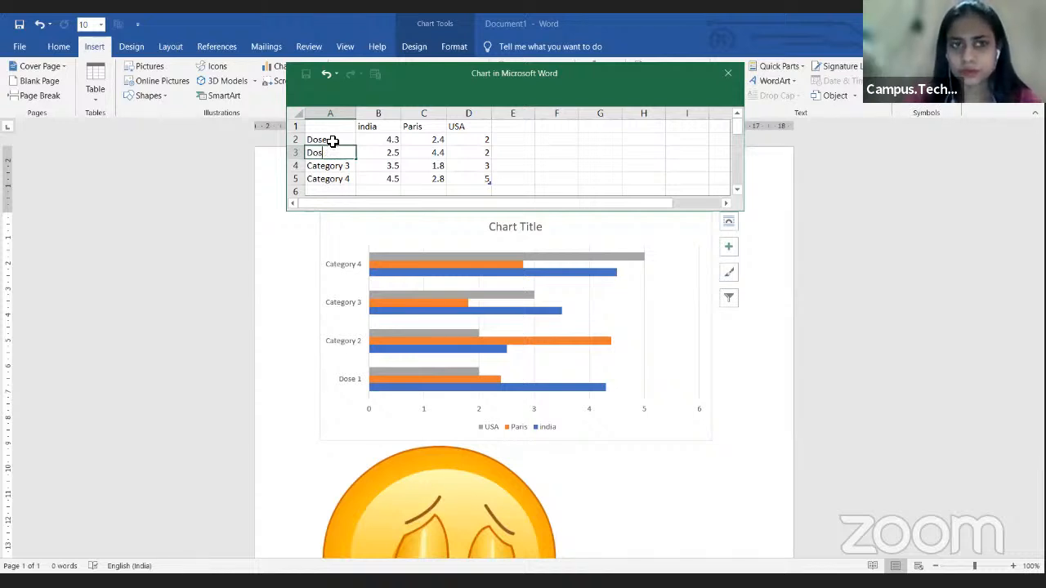
{"action": "type", "text": "e 1"}
{"action": "key", "text": "Return"}
{"action": "type", "text": "2"}
{"action": "key", "text": "Return"}
{"action": "key", "text": "Up"}
{"action": "double_click", "coordinate": [341, 153]}
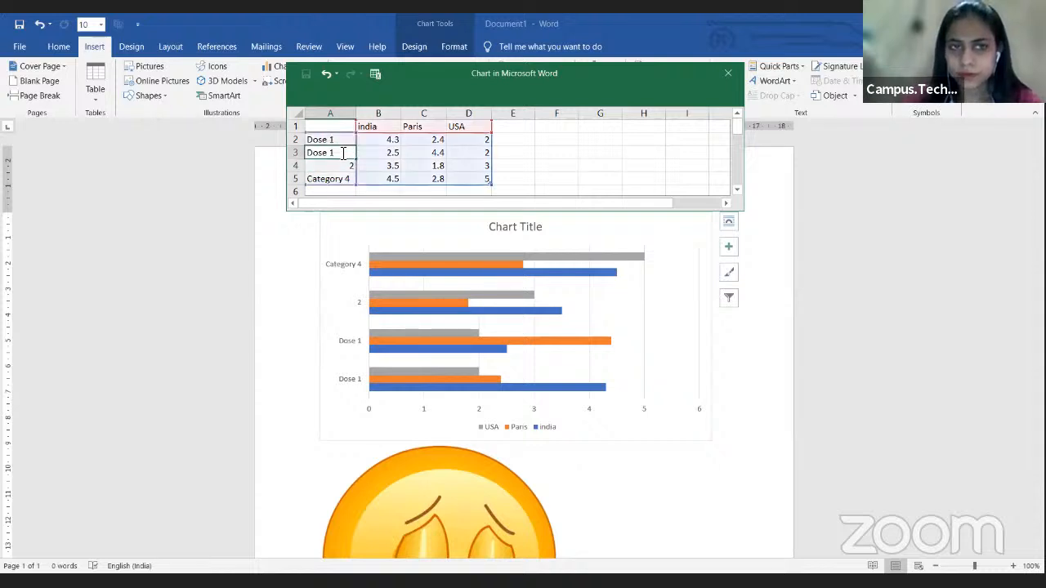
{"action": "key", "text": "BackSpace"}
{"action": "type", "text": "2"}
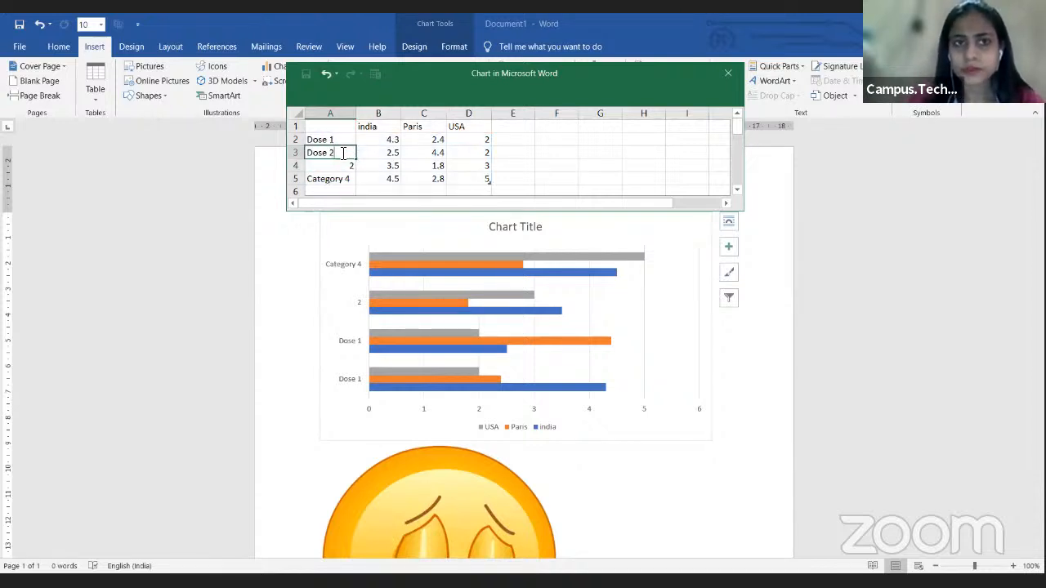
Rename the third category, in cell A4, as "fully vaccinated".
{"action": "left_click", "coordinate": [333, 167]}
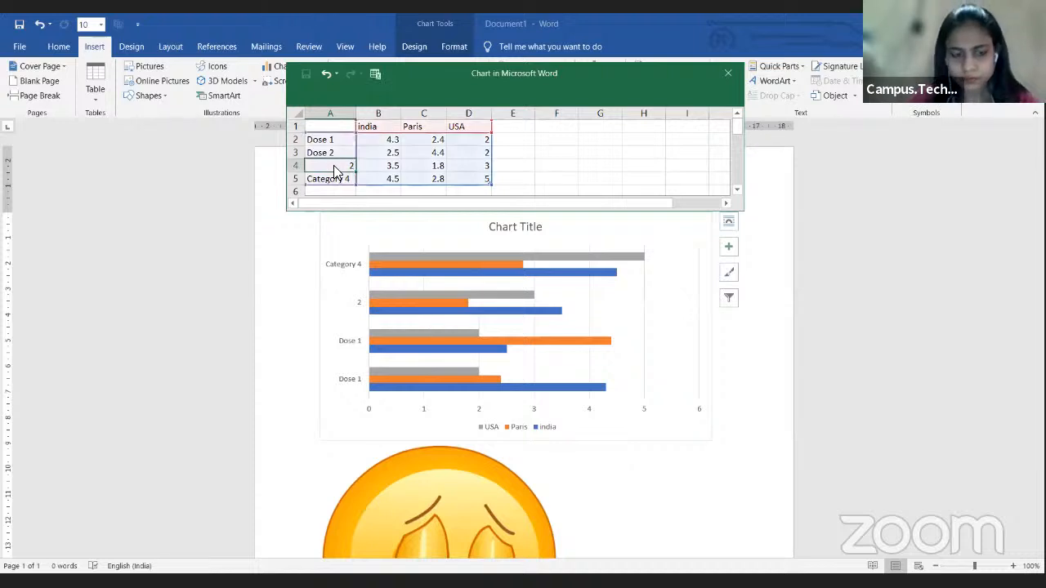
{"action": "double_click", "coordinate": [335, 168]}
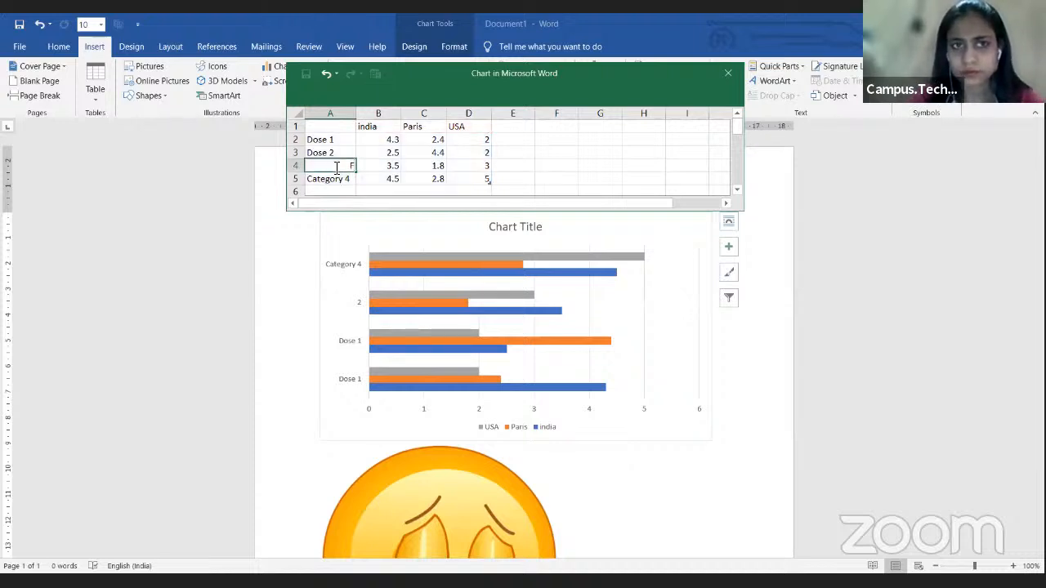
{"action": "key", "text": "BackSpace"}
{"action": "type", "text": "fu"}
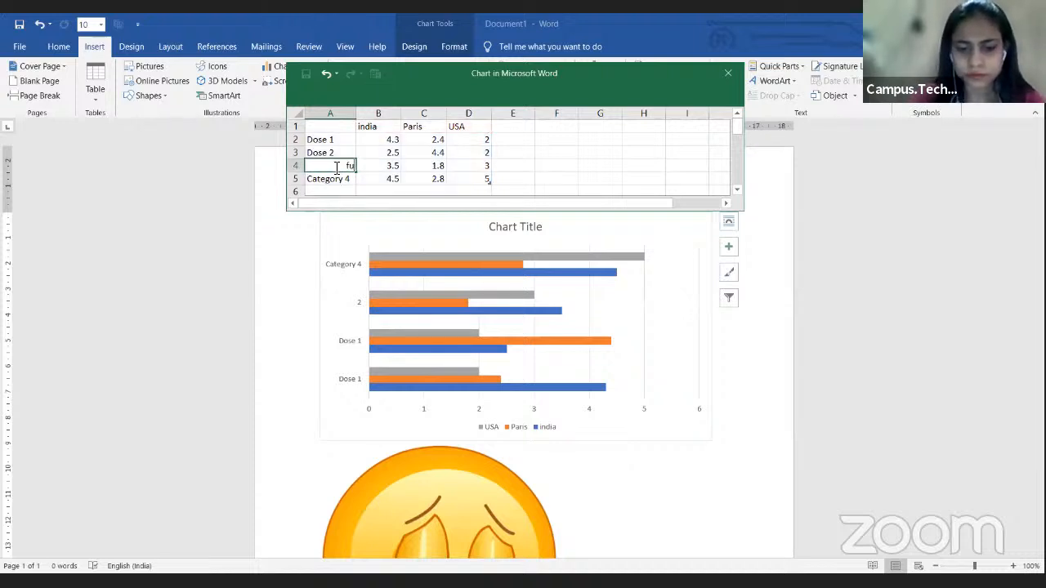
{"action": "type", "text": "lly vaccinated"}
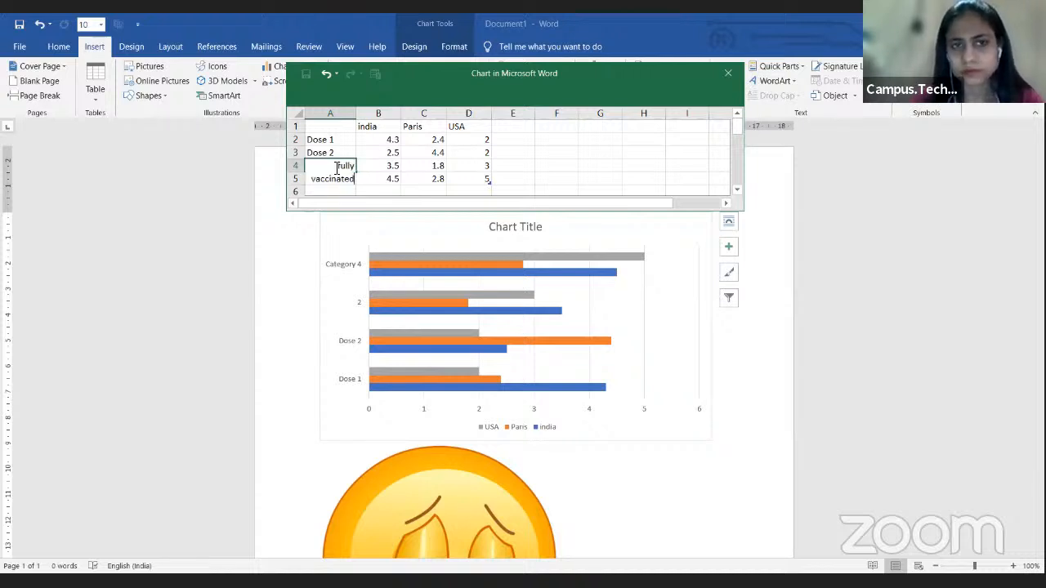
{"action": "left_click", "coordinate": [362, 181]}
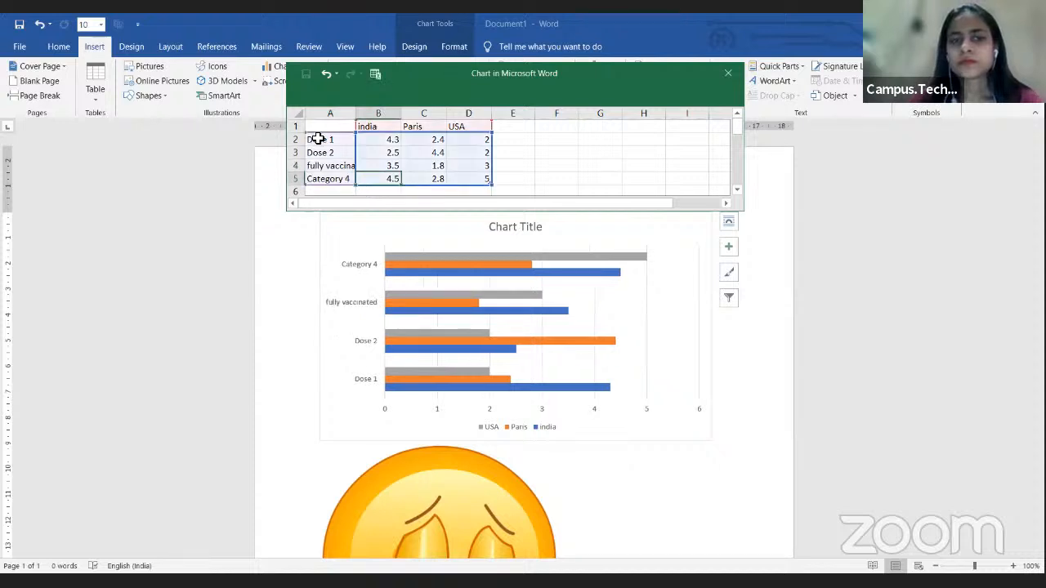
Delete the whole Category 4 row from the chart's data sheet.
{"action": "left_click", "coordinate": [296, 179]}
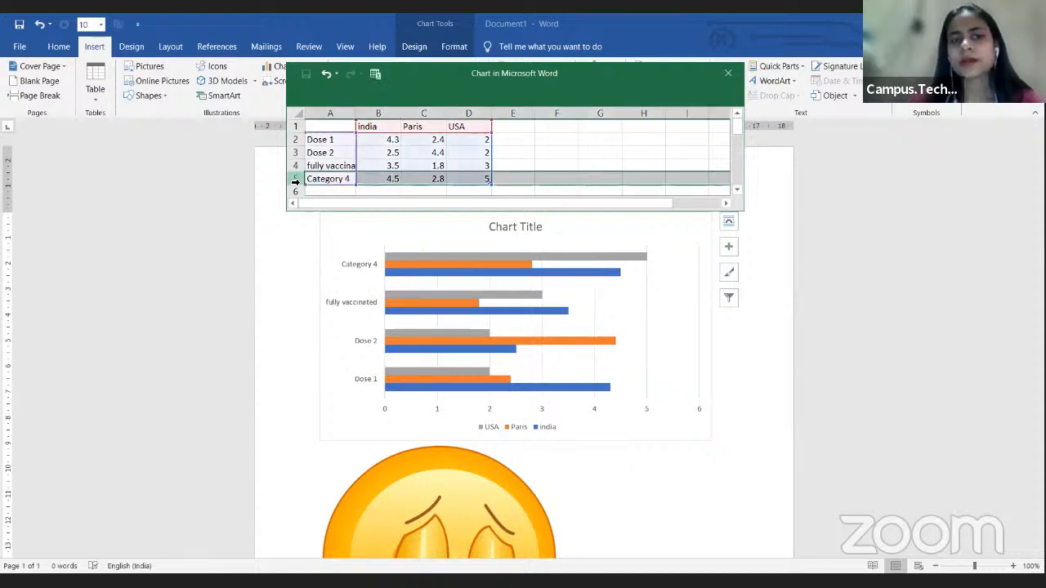
{"action": "right_click", "coordinate": [295, 182]}
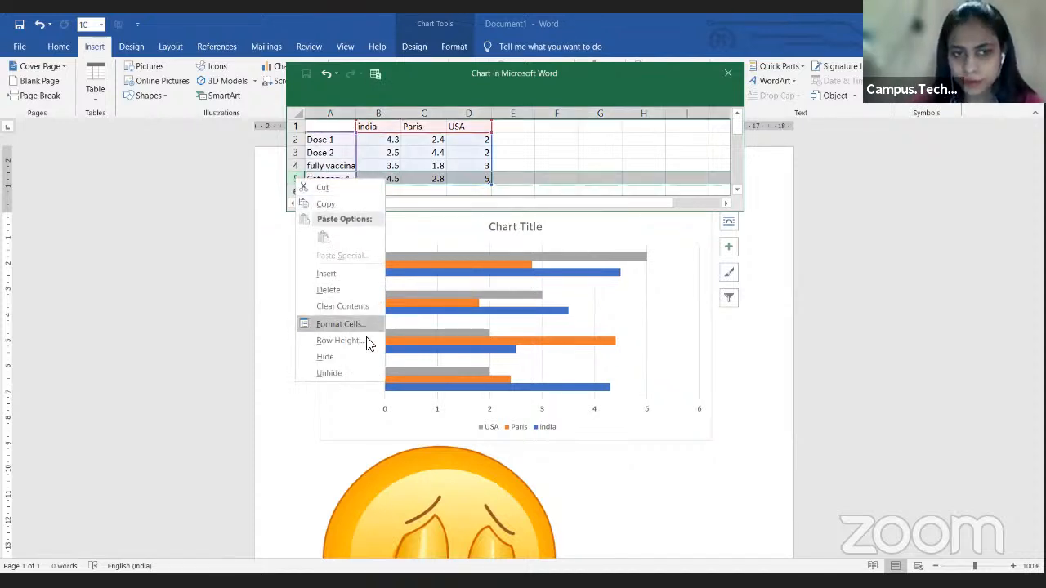
{"action": "left_click", "coordinate": [342, 290]}
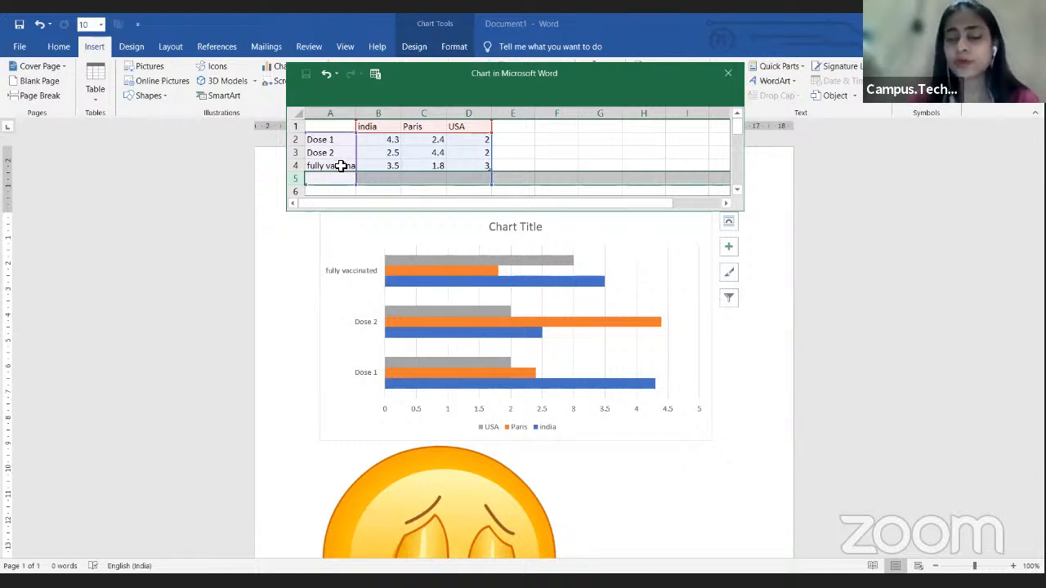
Set the Dose 1 values to 10.2 for india, 15.2 for Paris and 20.5 for USA, and close the chart data sheet.
{"action": "left_click", "coordinate": [380, 143]}
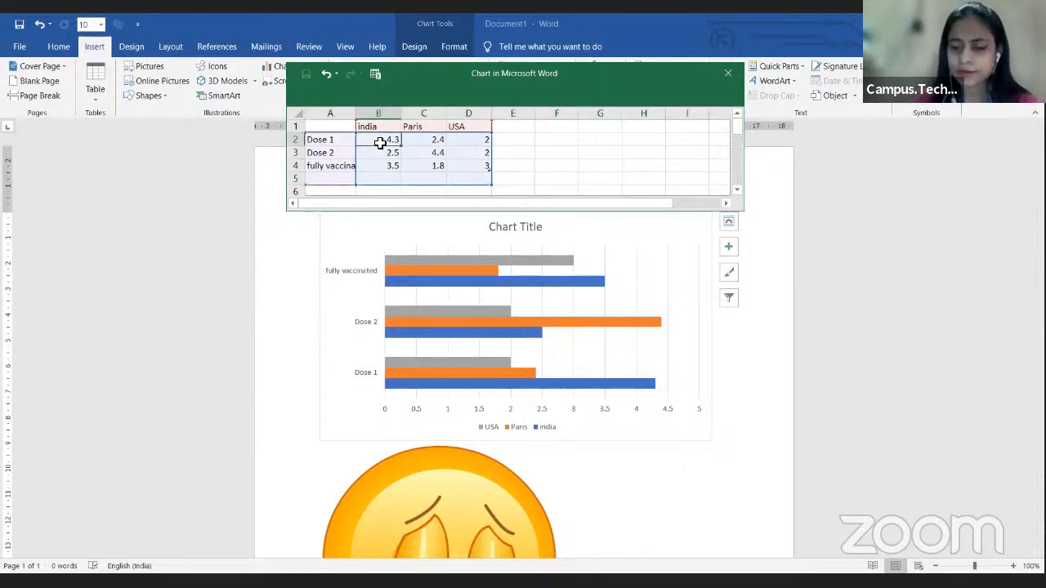
{"action": "type", "text": "10.2"}
{"action": "key", "text": "Tab"}
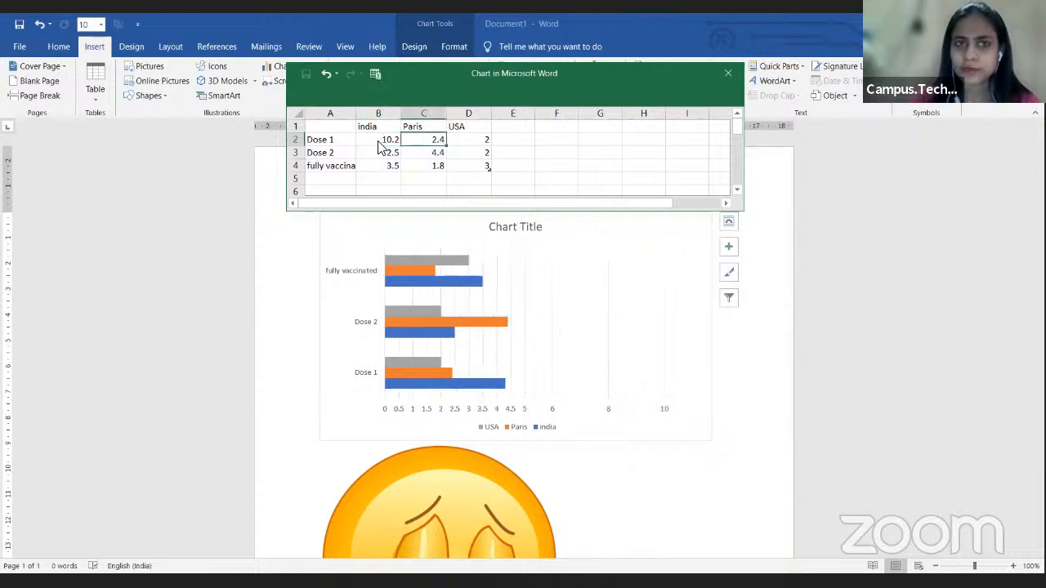
{"action": "type", "text": "15.2"}
{"action": "key", "text": "Tab"}
{"action": "type", "text": "20"}
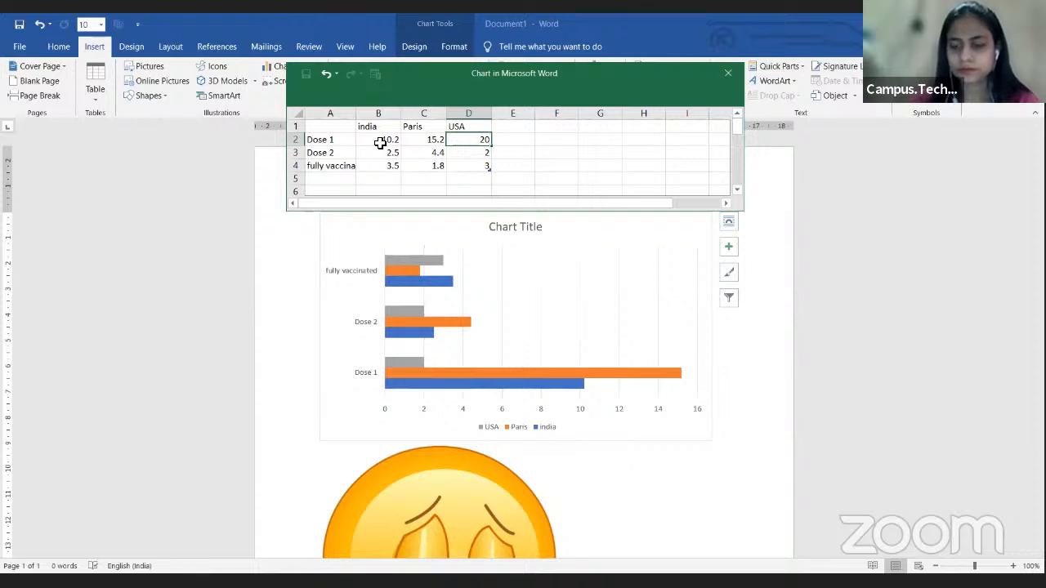
{"action": "type", "text": ".5"}
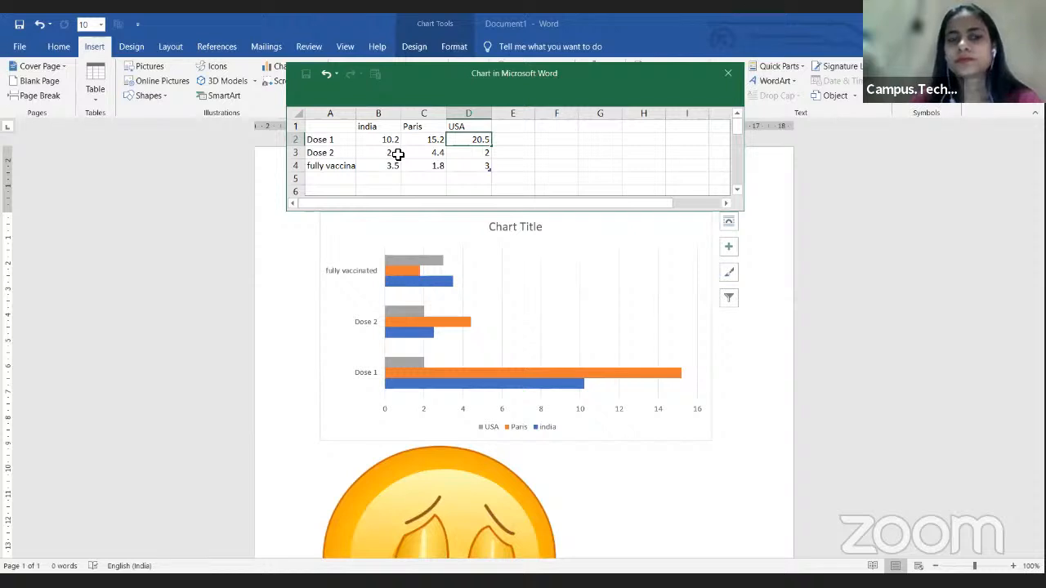
{"action": "left_click", "coordinate": [394, 156]}
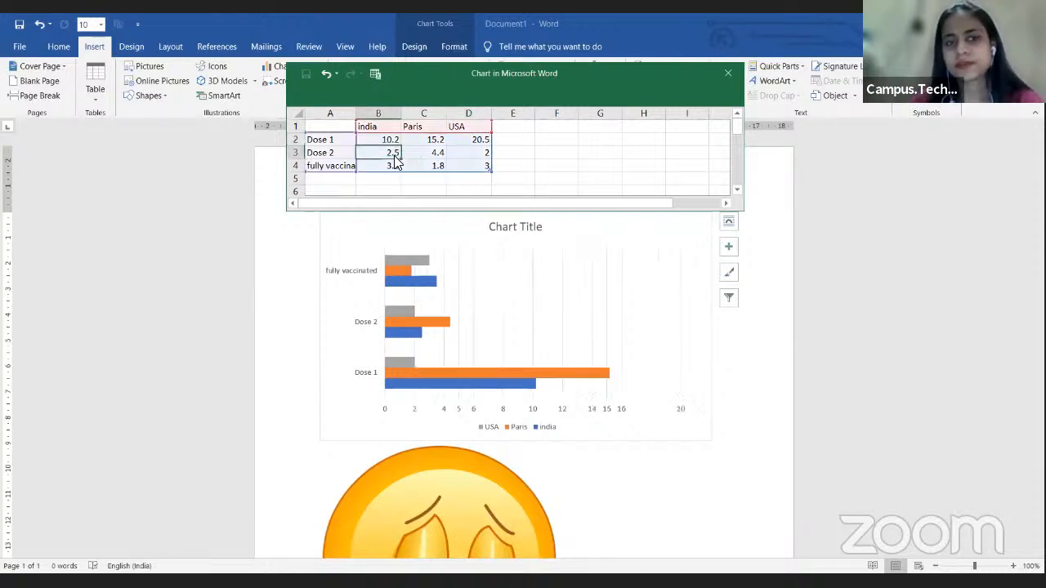
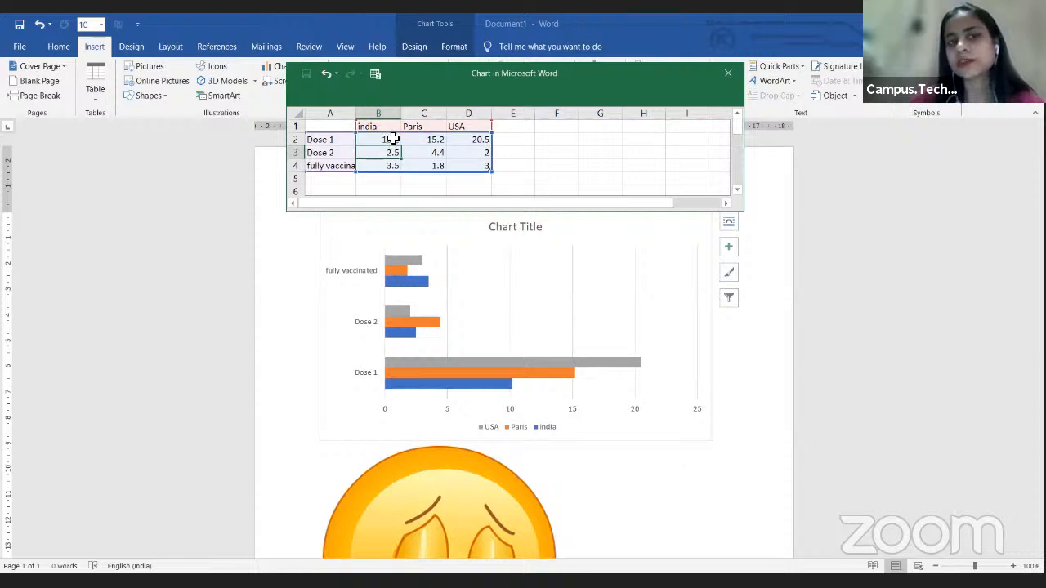
{"action": "left_click", "coordinate": [729, 73]}
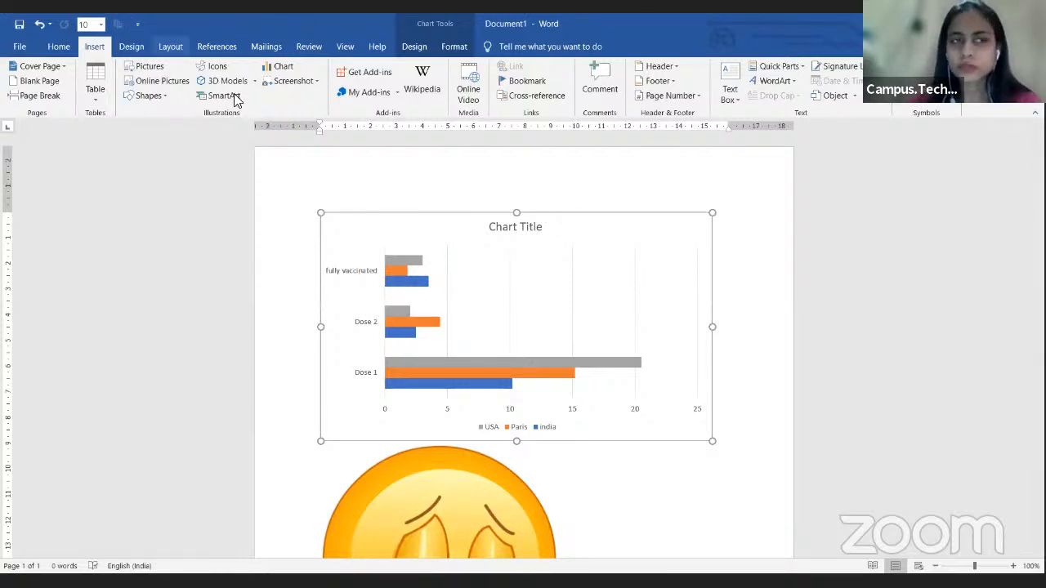
Try changing the selected bar chart's type to Pie and undo the change.
{"action": "left_click", "coordinate": [283, 69]}
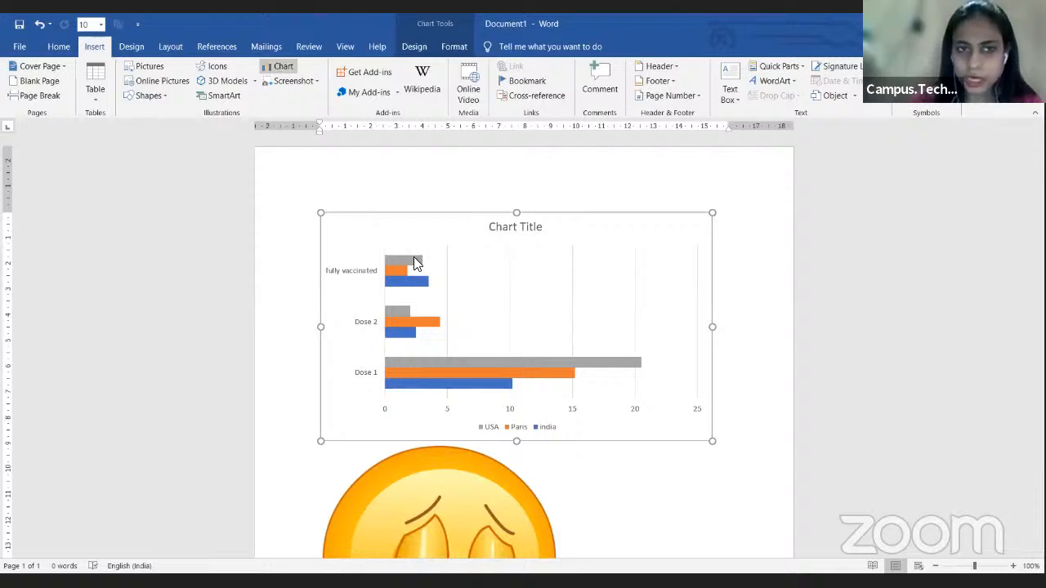
{"action": "left_click", "coordinate": [374, 203]}
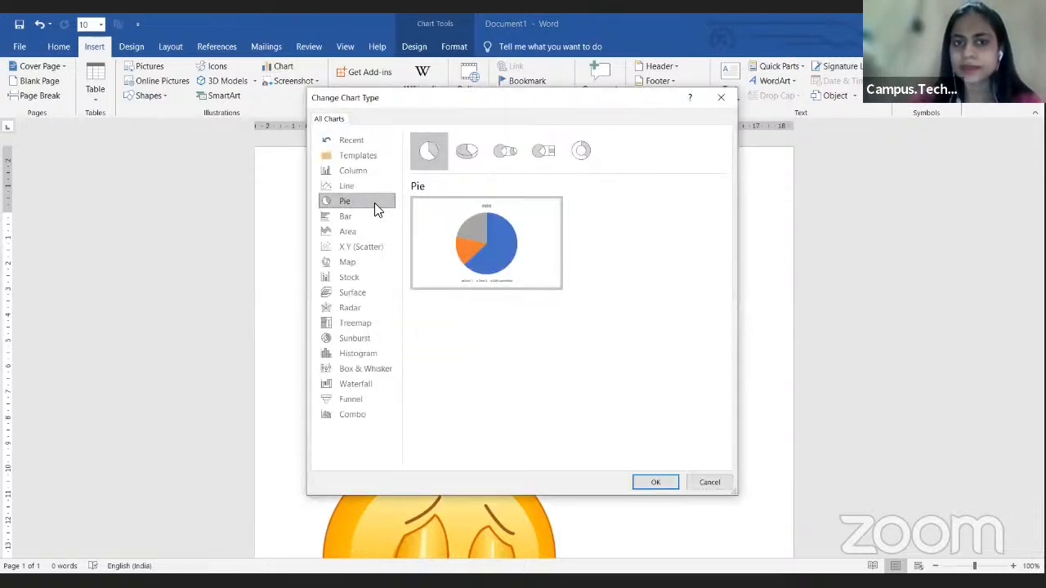
{"action": "left_click", "coordinate": [638, 485]}
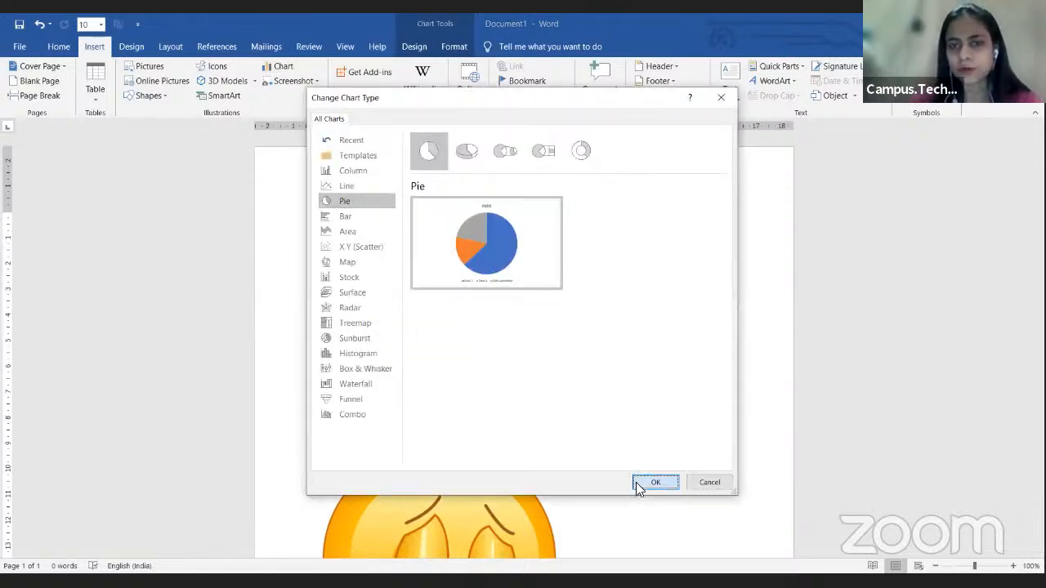
{"action": "left_click", "coordinate": [528, 316]}
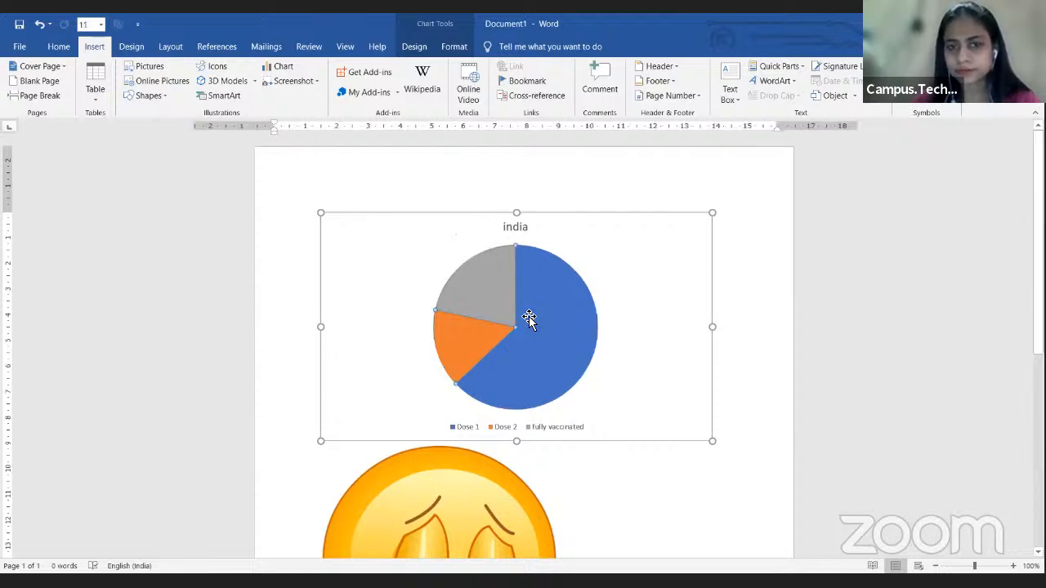
{"action": "double_click", "coordinate": [528, 316]}
{"action": "left_click", "coordinate": [529, 319]}
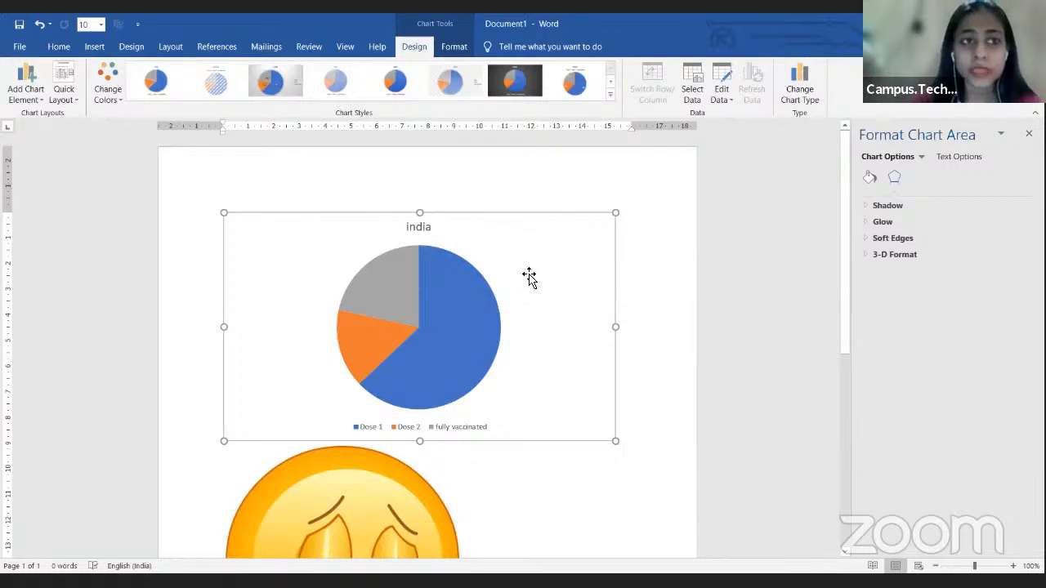
{"action": "mouse_move", "coordinate": [433, 257]}
{"action": "key", "text": "ctrl+z"}
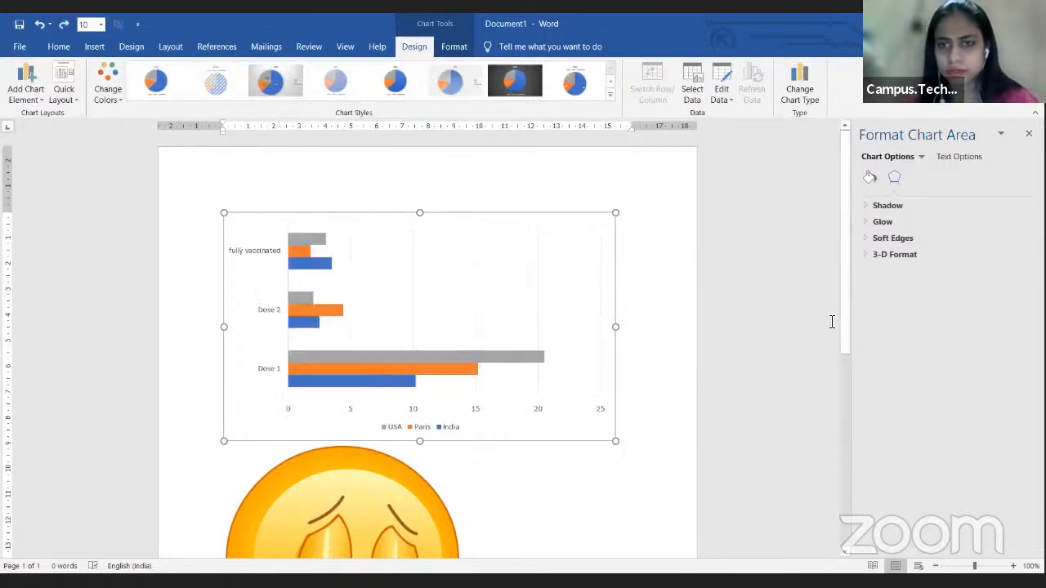
Insert a new pie chart after the sad emoji picture.
{"action": "scroll", "coordinate": [844, 317], "scroll_direction": "down", "scroll_amount": 5}
{"action": "left_click", "coordinate": [577, 381]}
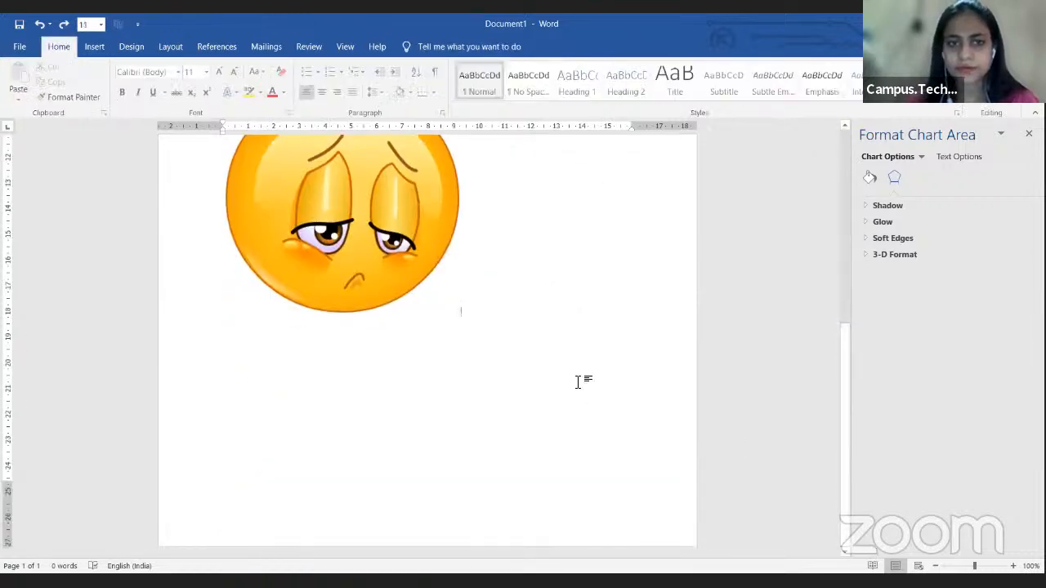
{"action": "left_click", "coordinate": [95, 47]}
{"action": "left_click", "coordinate": [282, 66]}
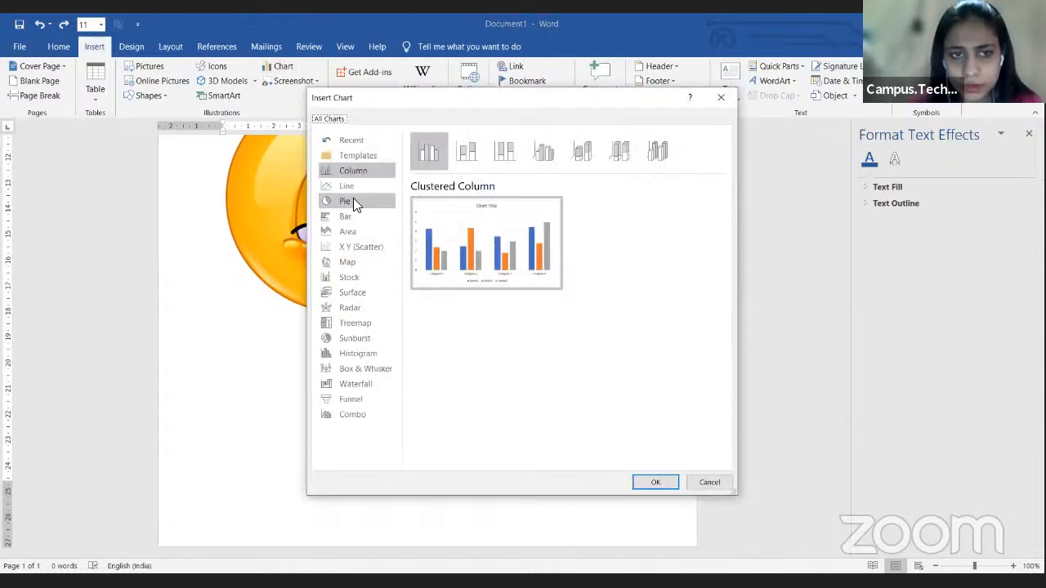
{"action": "left_click", "coordinate": [353, 201]}
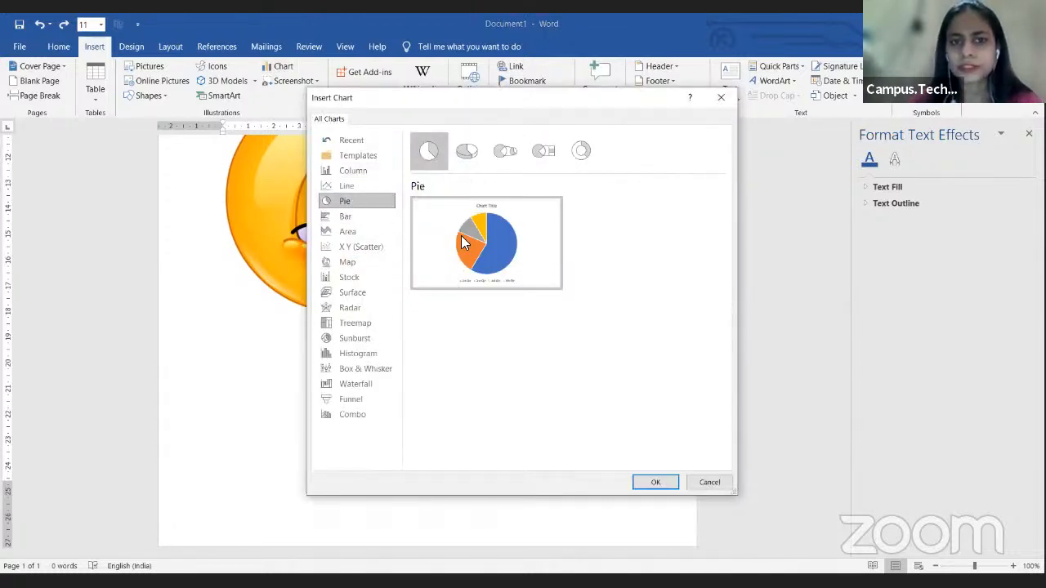
{"action": "mouse_move", "coordinate": [474, 247]}
{"action": "left_click", "coordinate": [656, 482]}
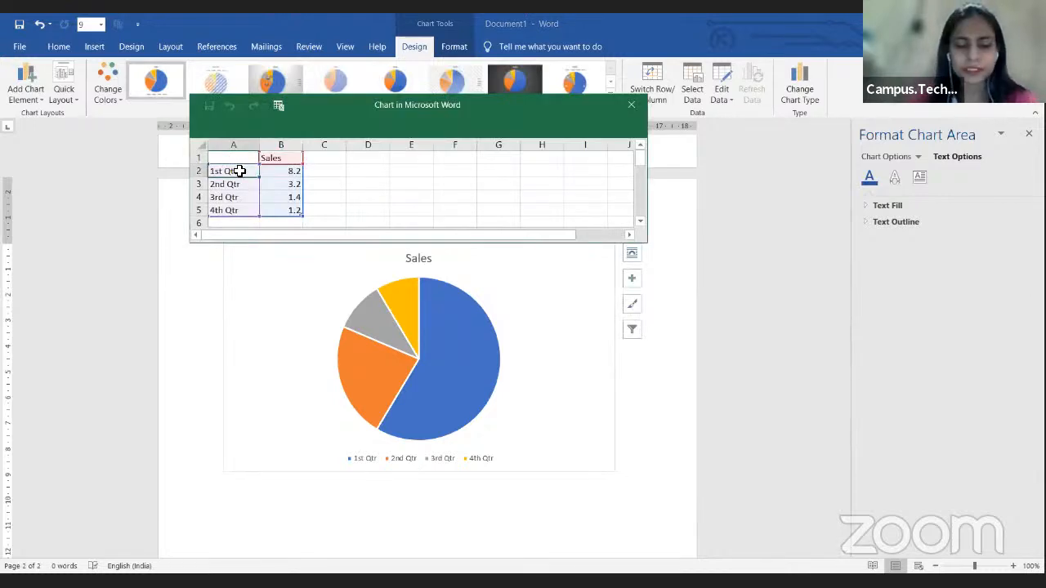
Rename the four pie chart categories in the data sheet as india, usa, Pakisthan and paris.
{"action": "type", "text": "ud"}
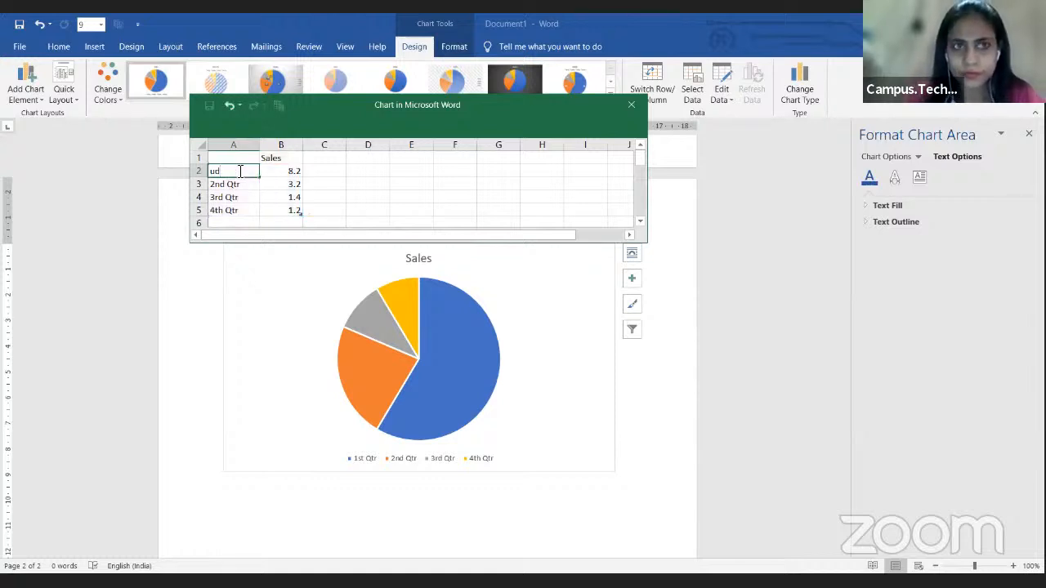
{"action": "key", "text": "BackSpace"}
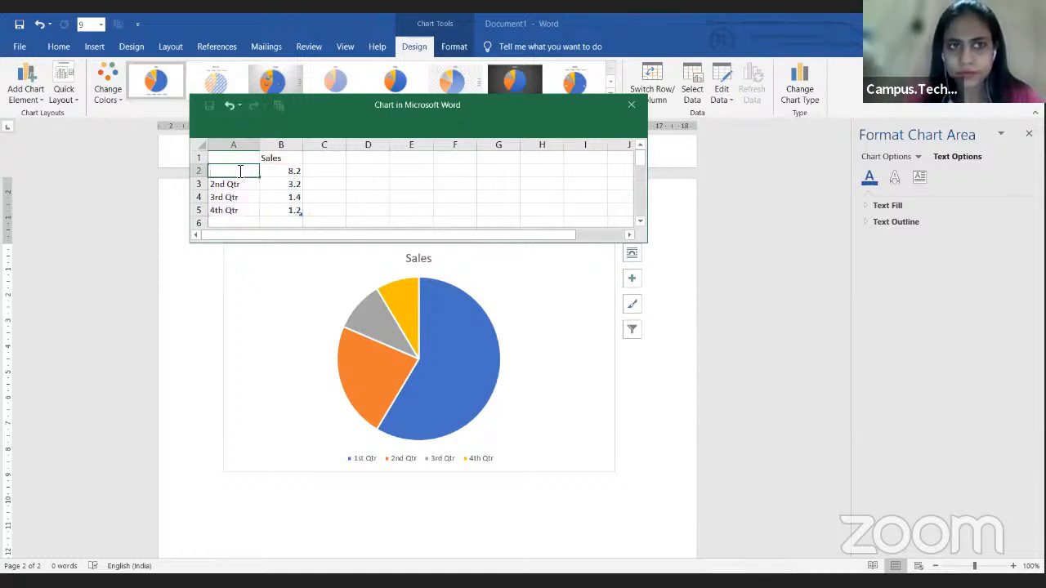
{"action": "type", "text": "india"}
{"action": "key", "text": "Return"}
{"action": "type", "text": "usa"}
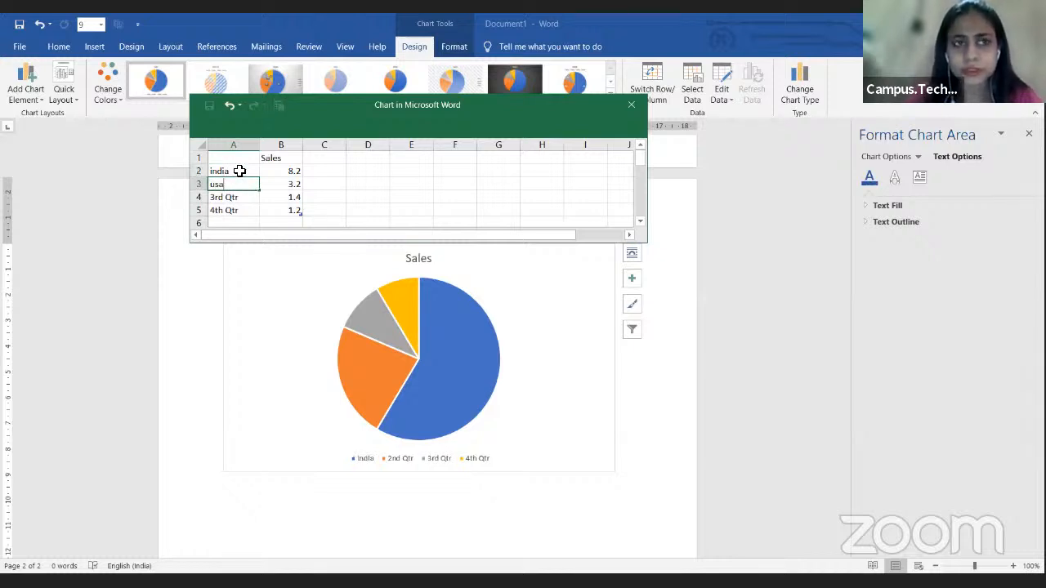
{"action": "key", "text": "Return"}
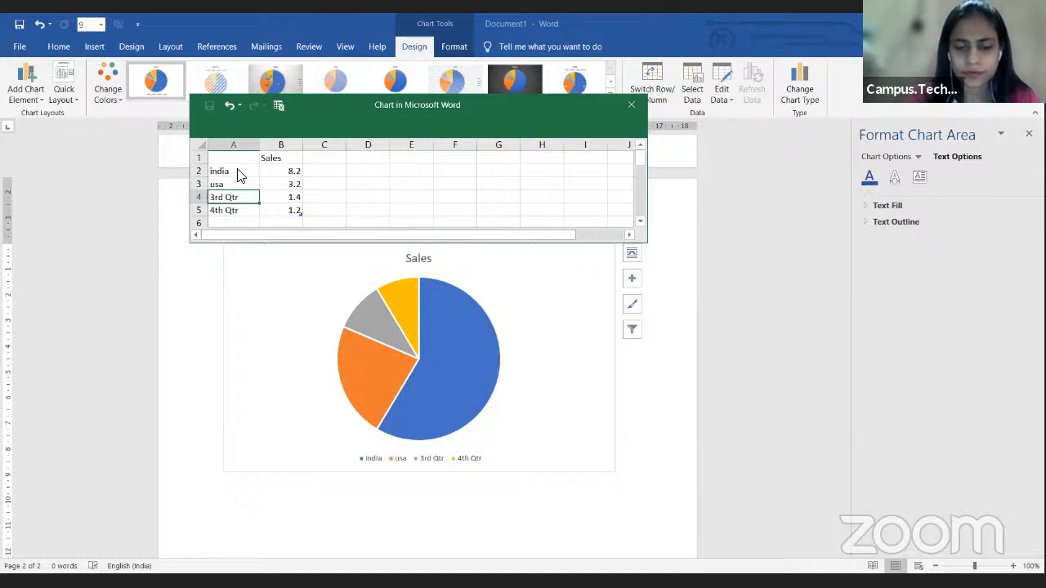
{"action": "type", "text": "P"}
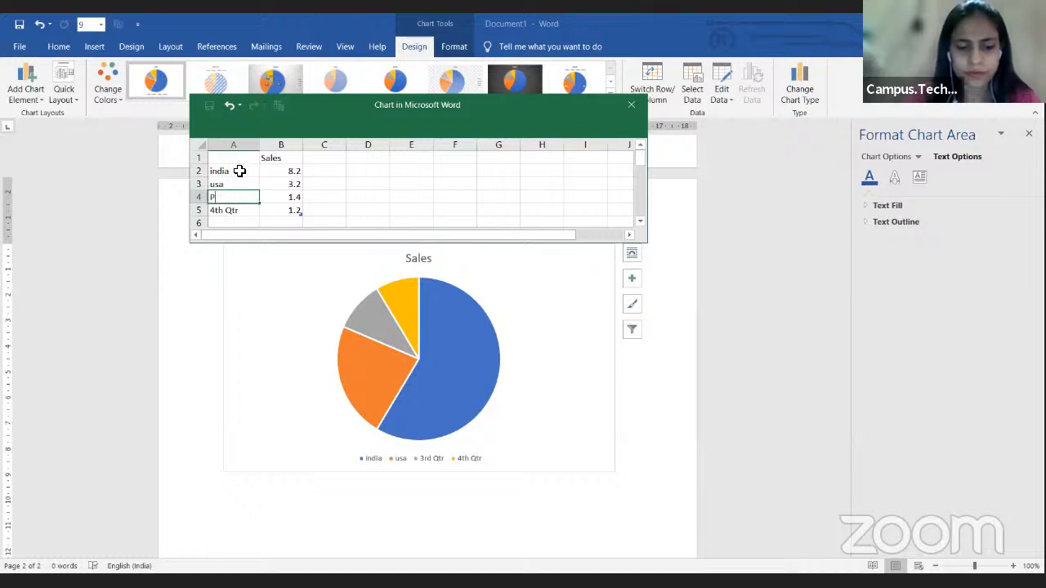
{"action": "type", "text": "akisthan"}
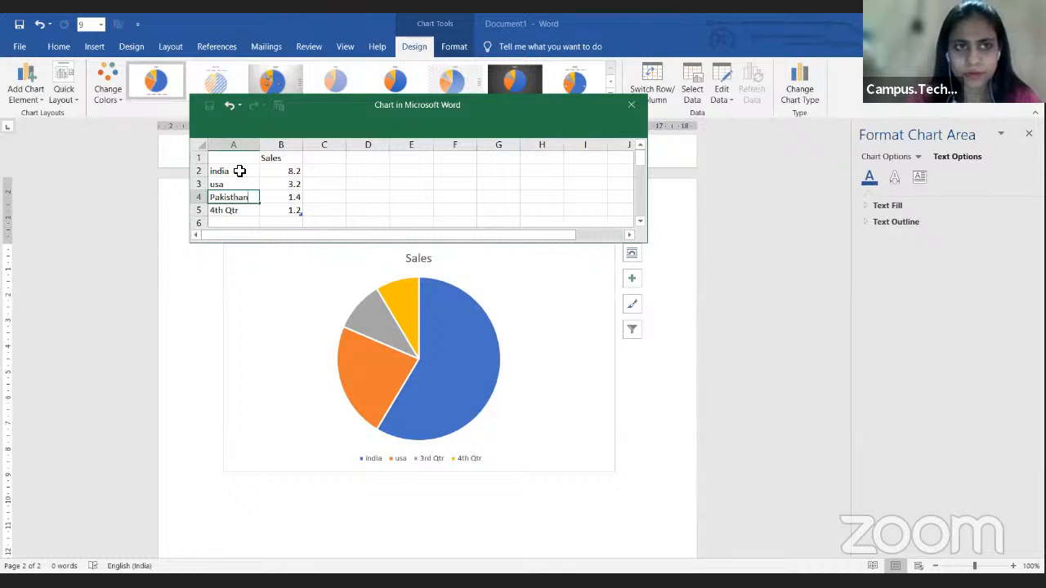
{"action": "key", "text": "Return"}
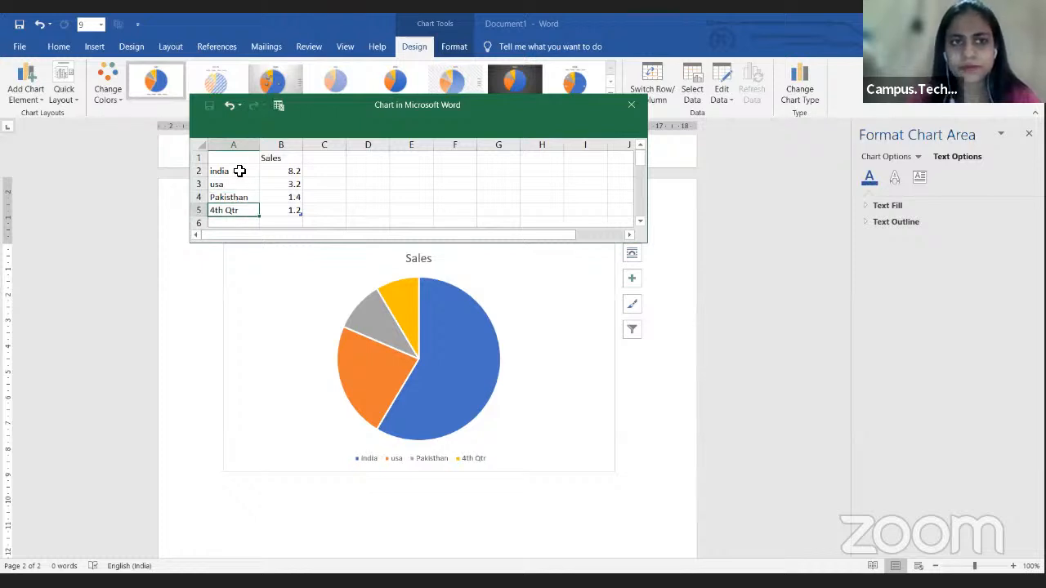
{"action": "type", "text": "paris"}
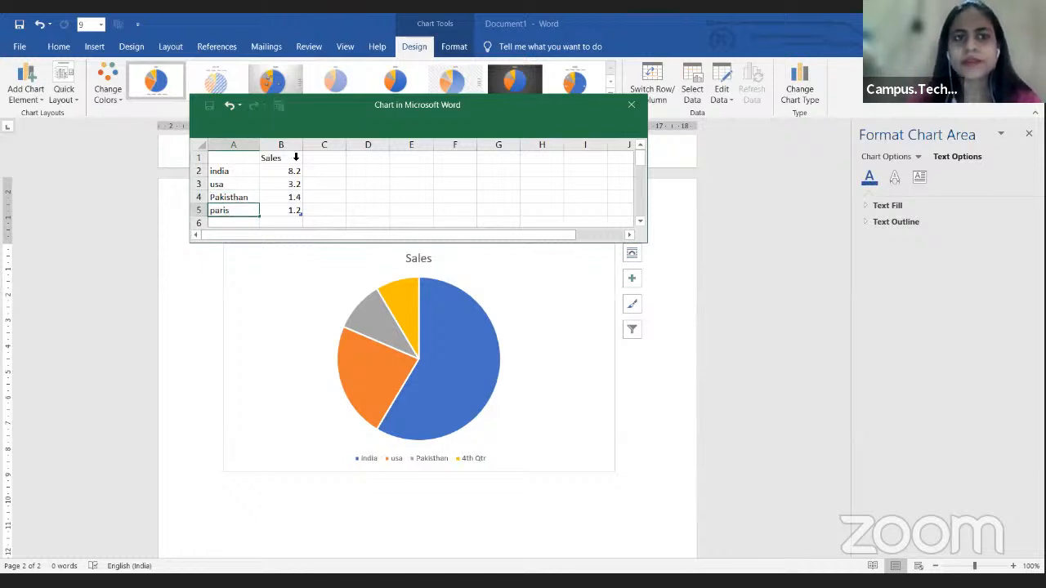
Rename the Sales series header in cell B1 of the data sheet as population.
{"action": "left_click", "coordinate": [295, 157]}
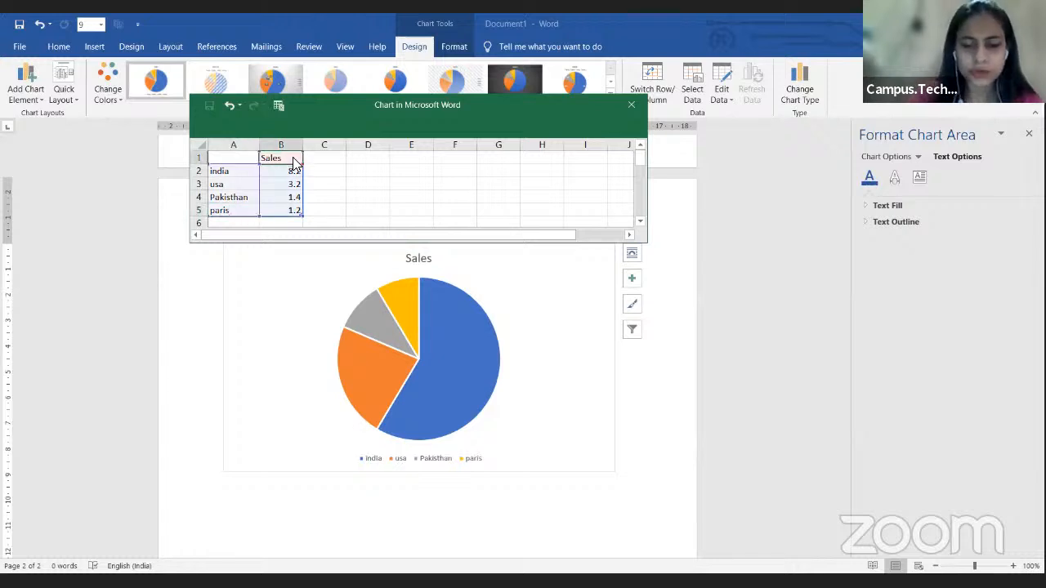
{"action": "type", "text": "po"}
{"action": "key", "text": "BackSpace"}
{"action": "type", "text": "p"}
{"action": "key", "text": "BackSpace"}
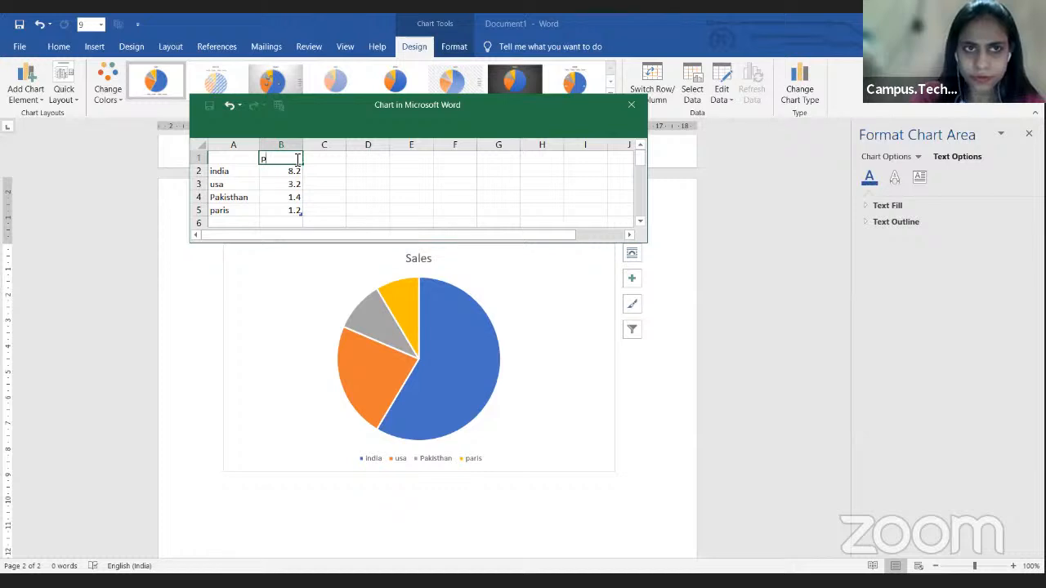
{"action": "type", "text": "opul"}
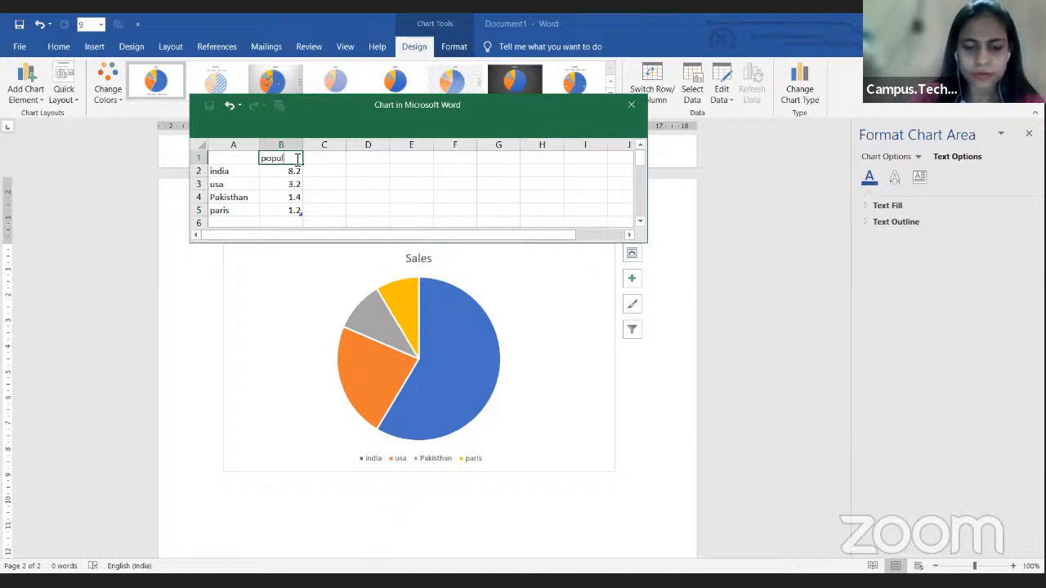
{"action": "type", "text": "ation"}
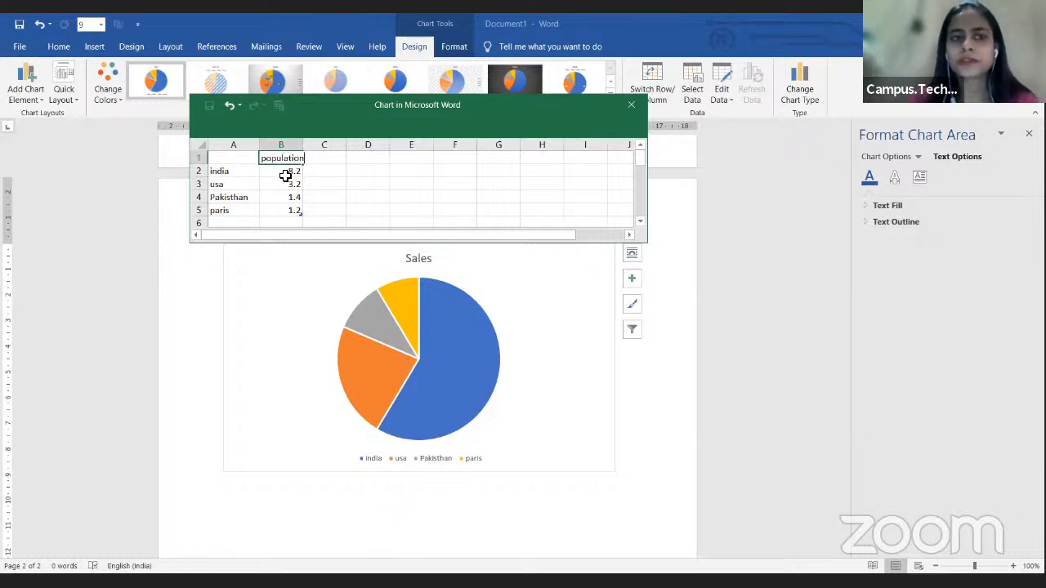
Set the population value for india to 50.
{"action": "left_click", "coordinate": [286, 176]}
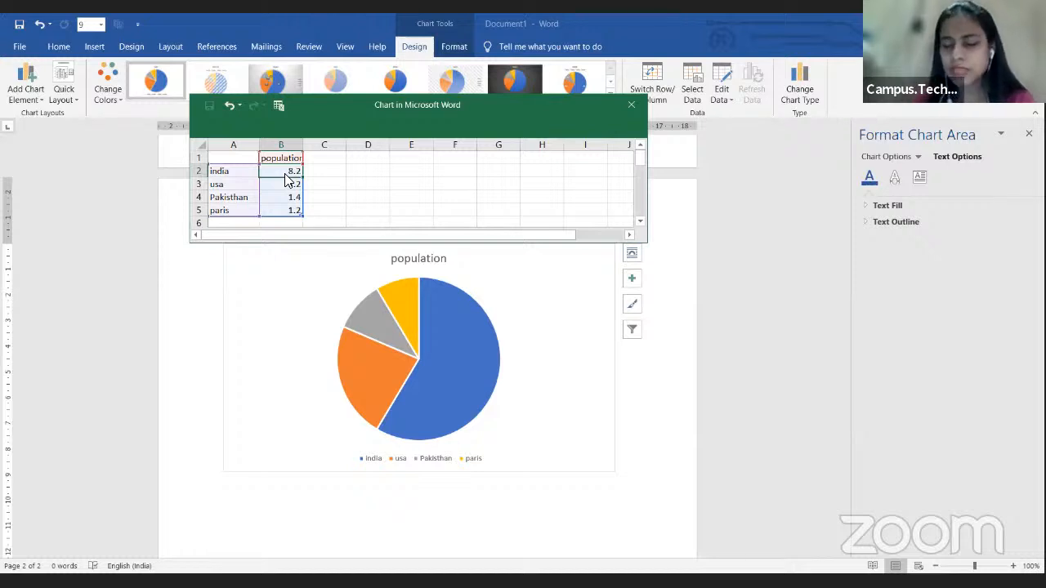
{"action": "type", "text": "10"}
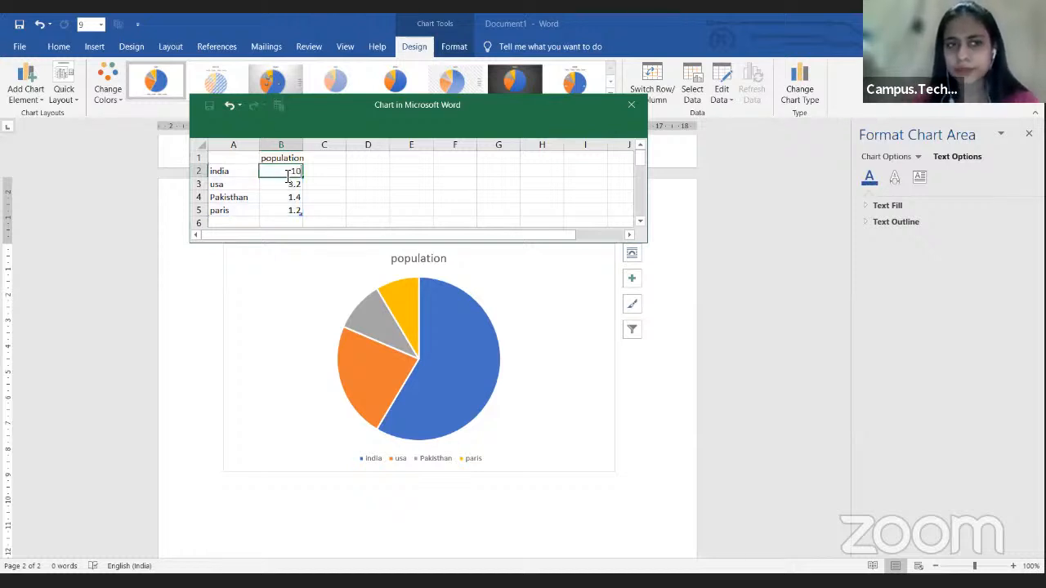
{"action": "key", "text": "Return"}
{"action": "left_click", "coordinate": [285, 175]}
{"action": "type", "text": "50"}
{"action": "key", "text": "Return"}
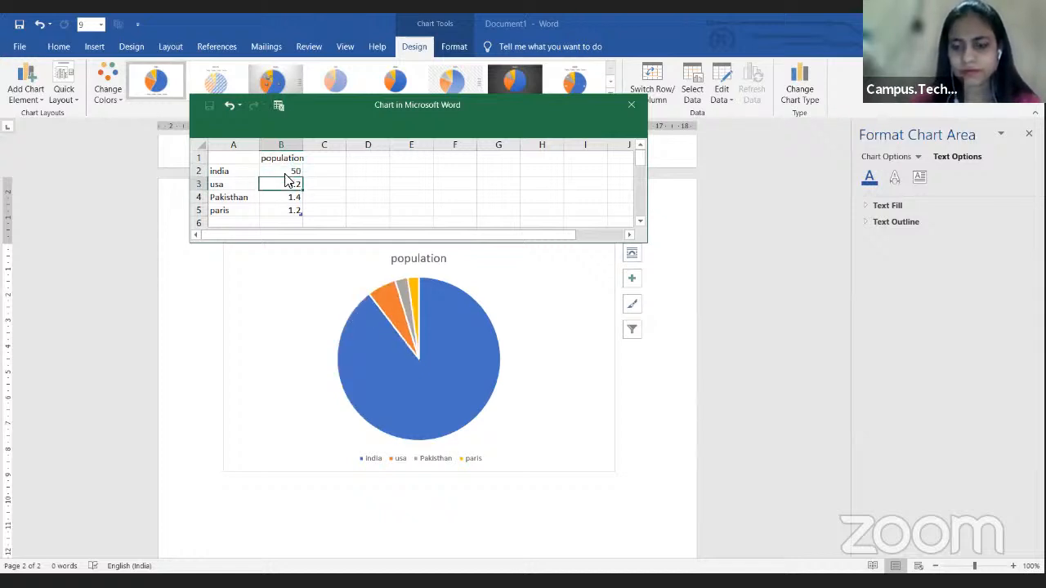
Set the population values to 30 for usa and 40 for india.
{"action": "type", "text": "30"}
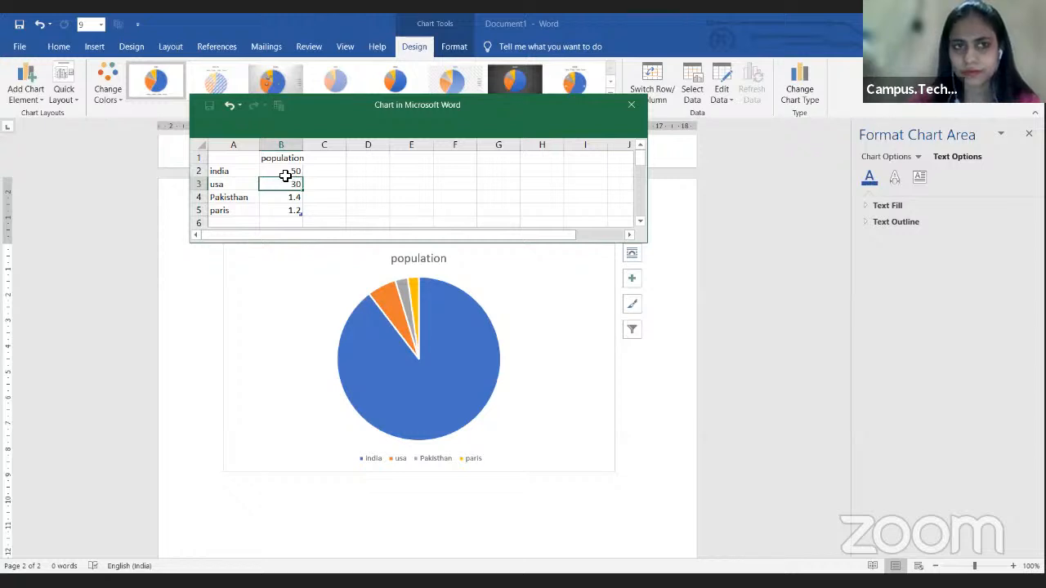
{"action": "key", "text": "Return"}
{"action": "left_click", "coordinate": [286, 171]}
{"action": "type", "text": "40"}
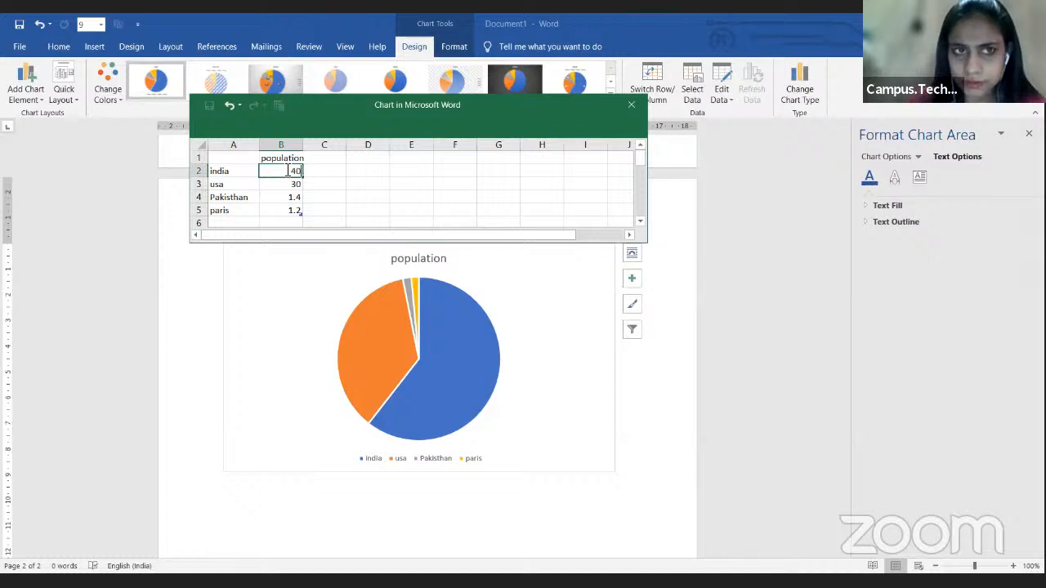
{"action": "key", "text": "Return"}
{"action": "key", "text": "Return"}
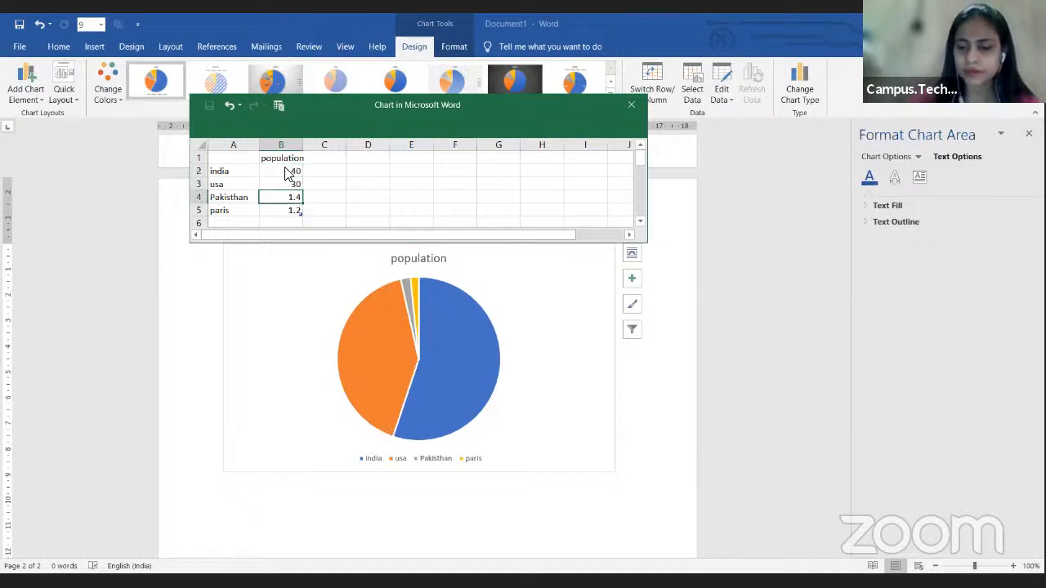
Set the population values to 20 for Pakisthan and 10 for paris.
{"action": "type", "text": "20"}
{"action": "key", "text": "Return"}
{"action": "type", "text": "10"}
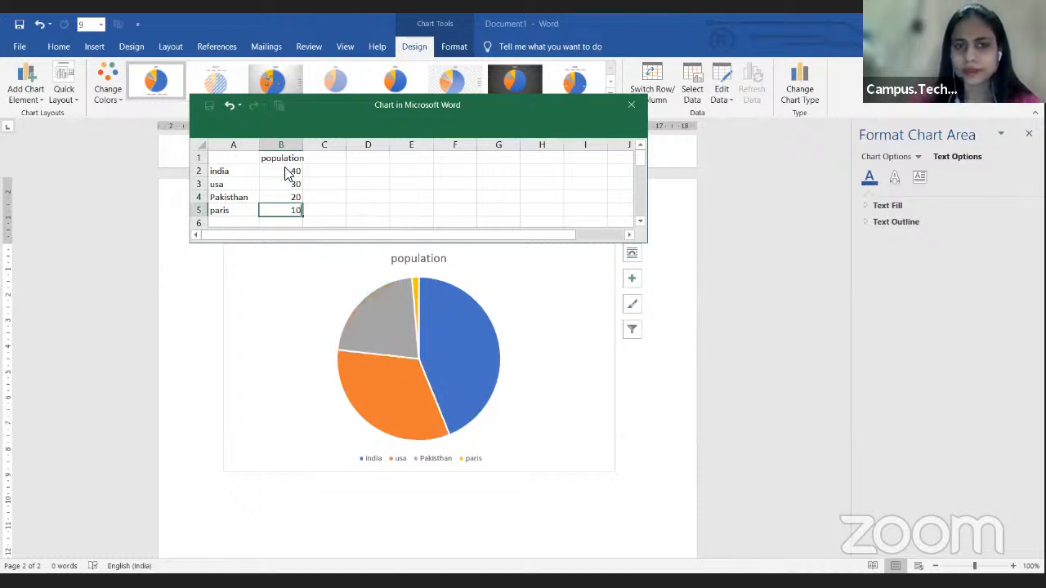
{"action": "key", "text": "Return"}
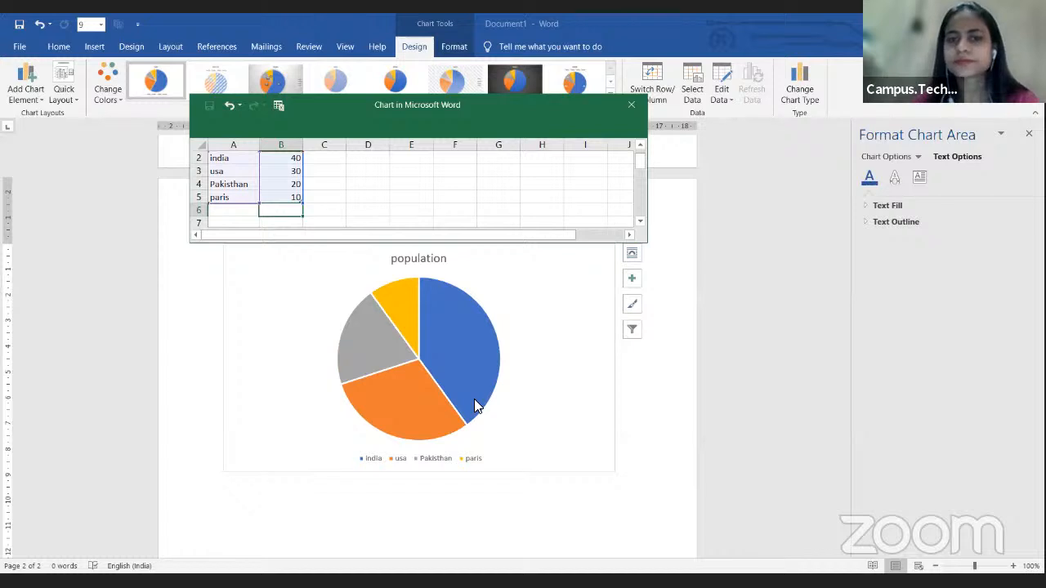
Select the pie's data series and close the chart data sheet.
{"action": "left_click", "coordinate": [418, 365]}
{"action": "left_click", "coordinate": [452, 357]}
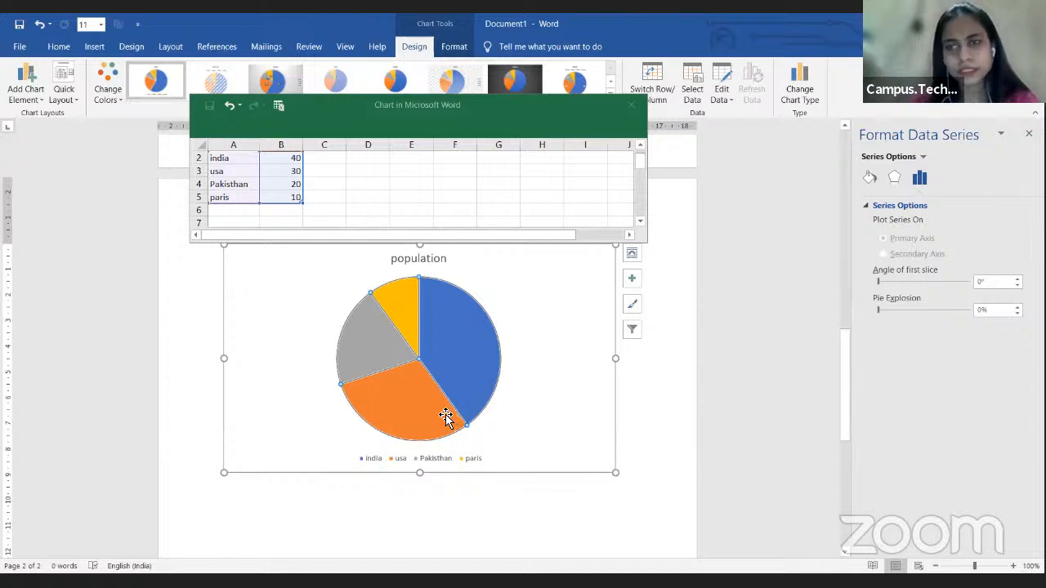
{"action": "left_click", "coordinate": [636, 109]}
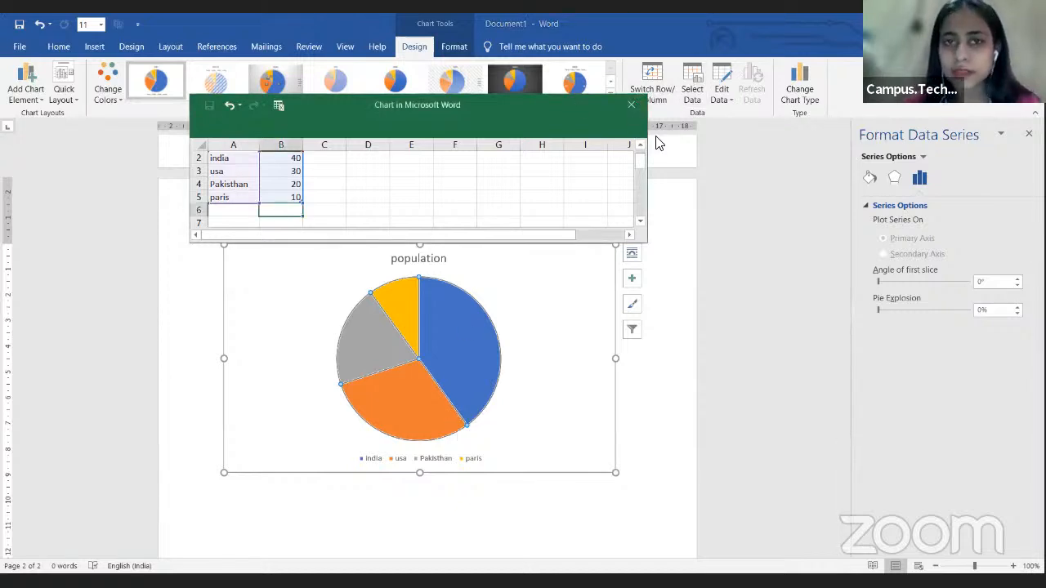
{"action": "left_click", "coordinate": [634, 106]}
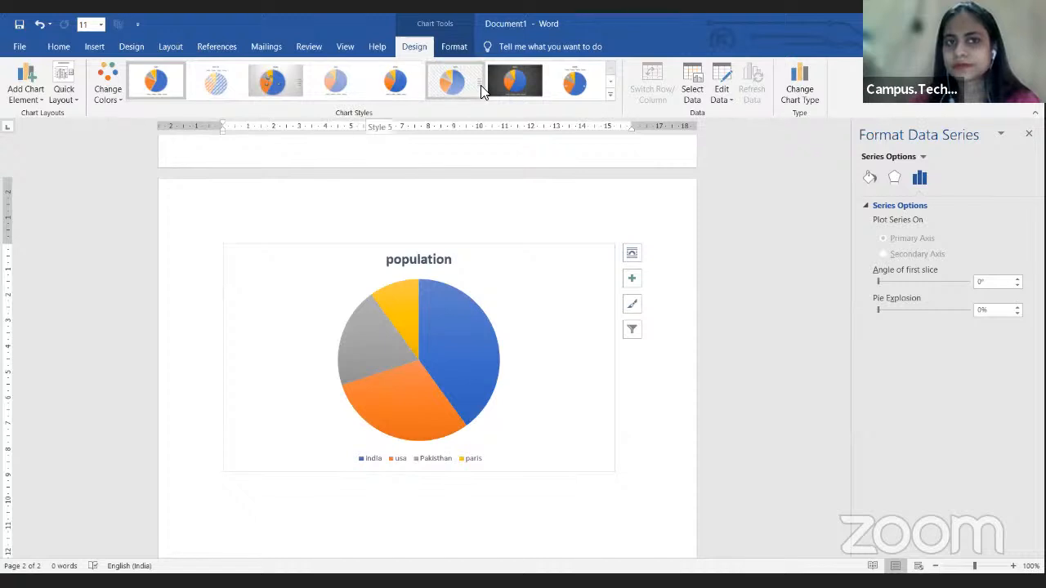
Look through the full set of chart styles for the pie chart without applying one.
{"action": "left_click", "coordinate": [609, 100]}
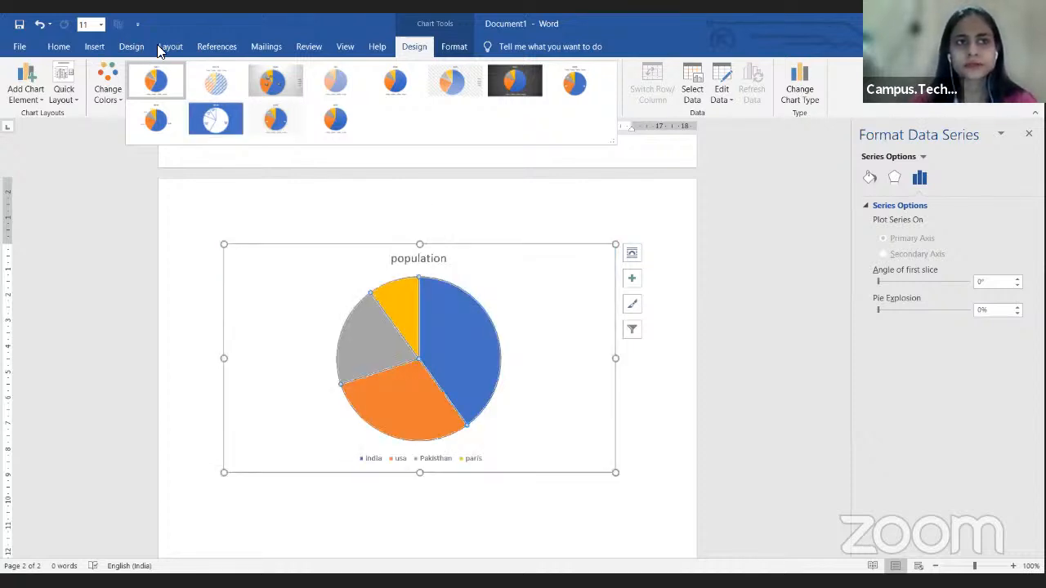
{"action": "left_click", "coordinate": [195, 265]}
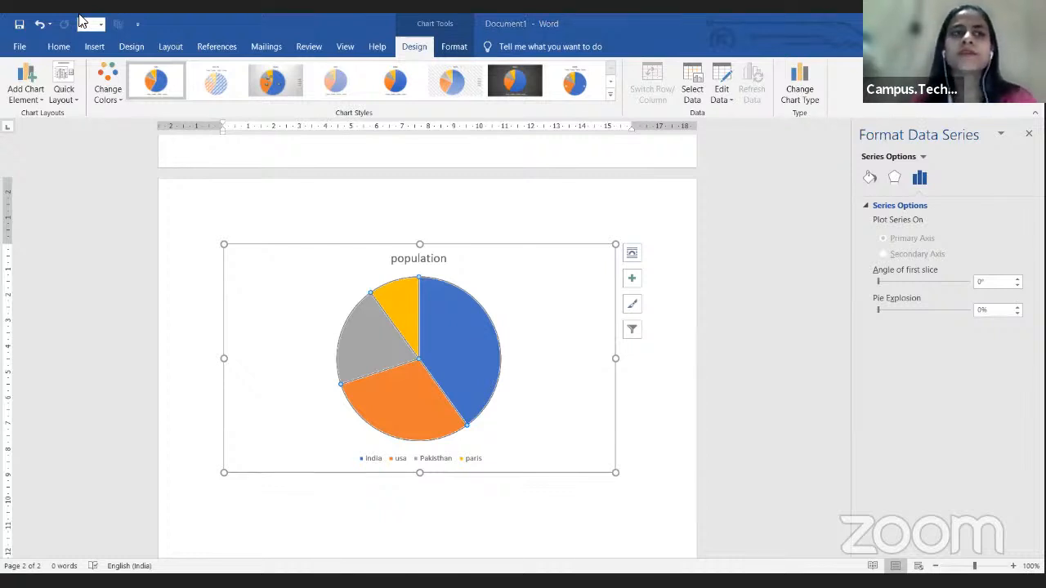
{"action": "left_click", "coordinate": [95, 46]}
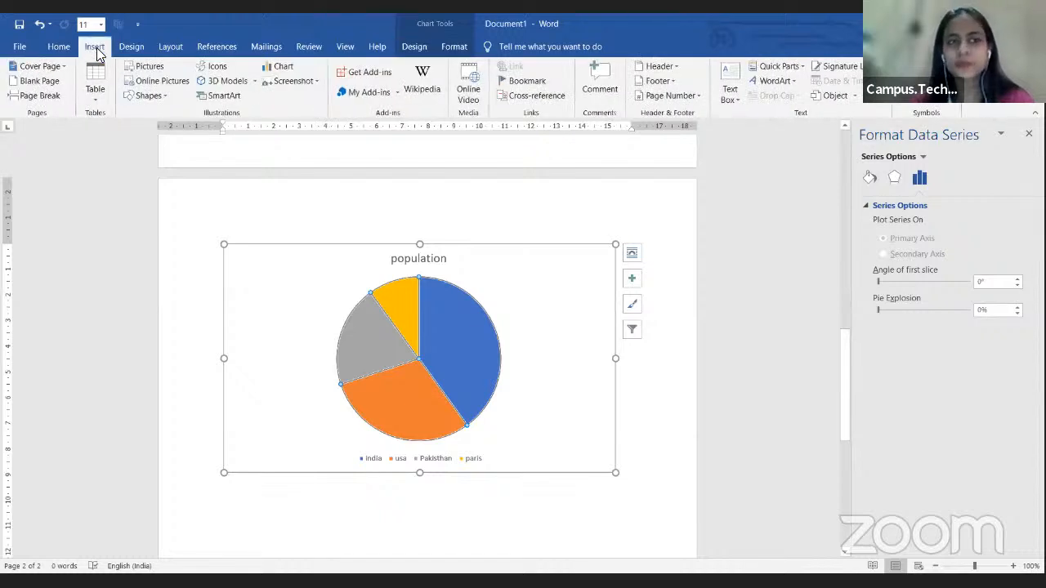